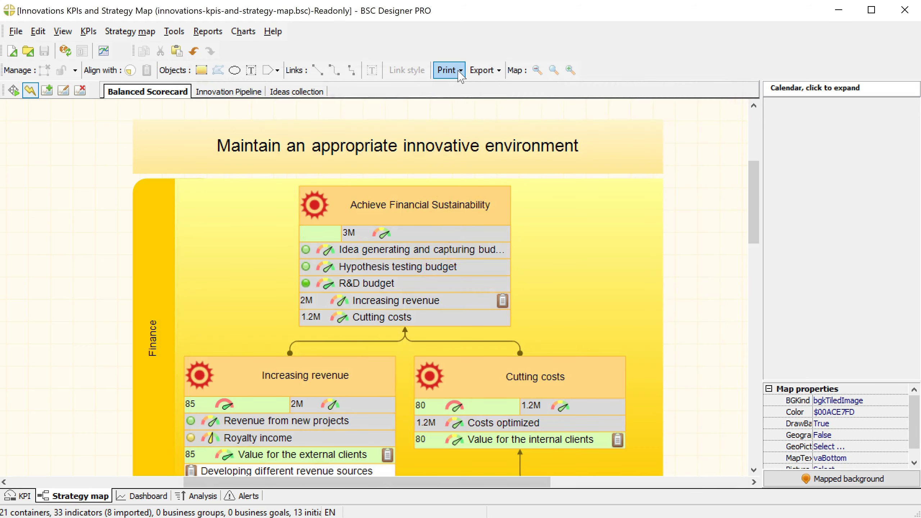
{"action": "left_click", "coordinate": [459, 71]}
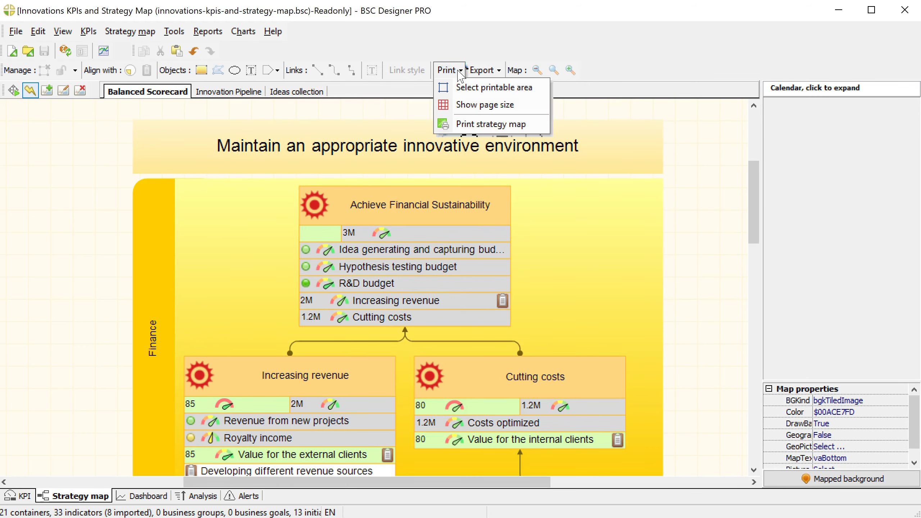
{"action": "left_click", "coordinate": [457, 47]}
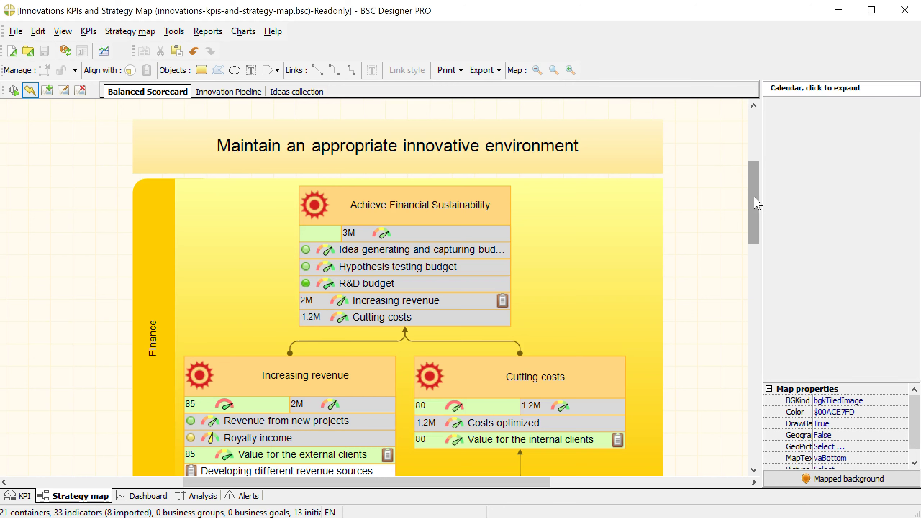
{"action": "left_click_drag", "start_coordinate": [757, 203], "coordinate": [754, 208]}
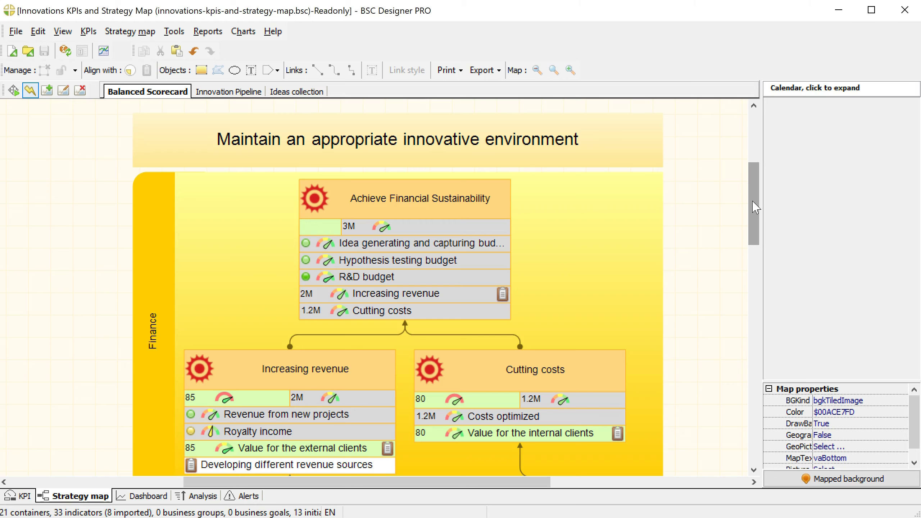
{"action": "left_click", "coordinate": [489, 206]}
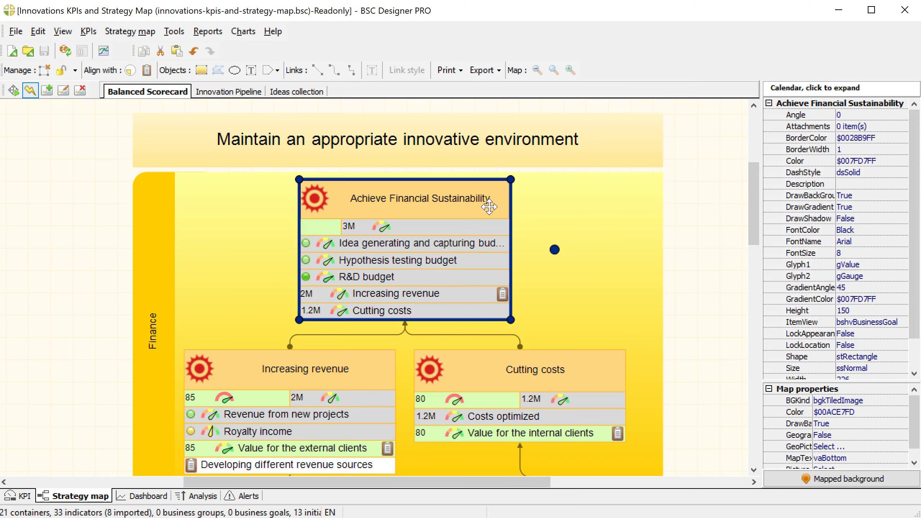
{"action": "left_click", "coordinate": [349, 363]}
{"action": "left_click", "coordinate": [448, 362]}
{"action": "left_click", "coordinate": [67, 309]}
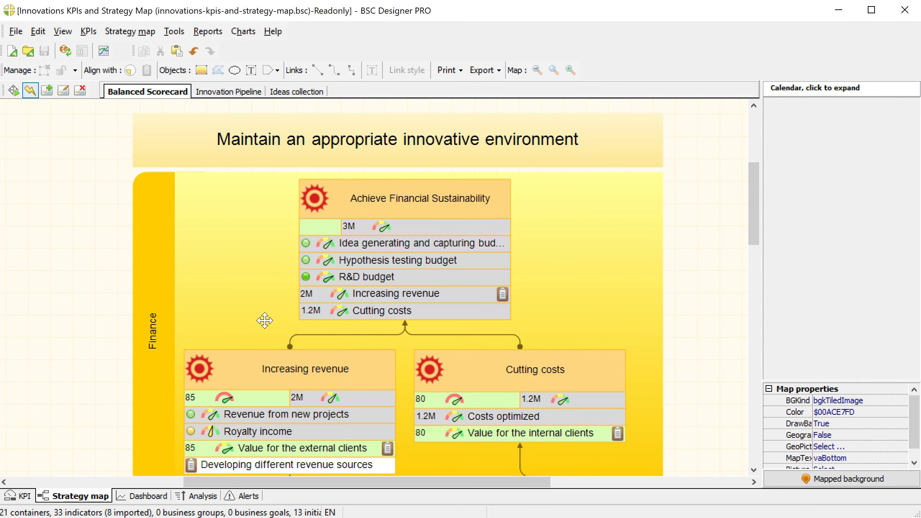
- View the innovations strategy map in full screen, examine its Finance and Customers perspectives, and return to the normal view
{"action": "left_click", "coordinate": [130, 32]}
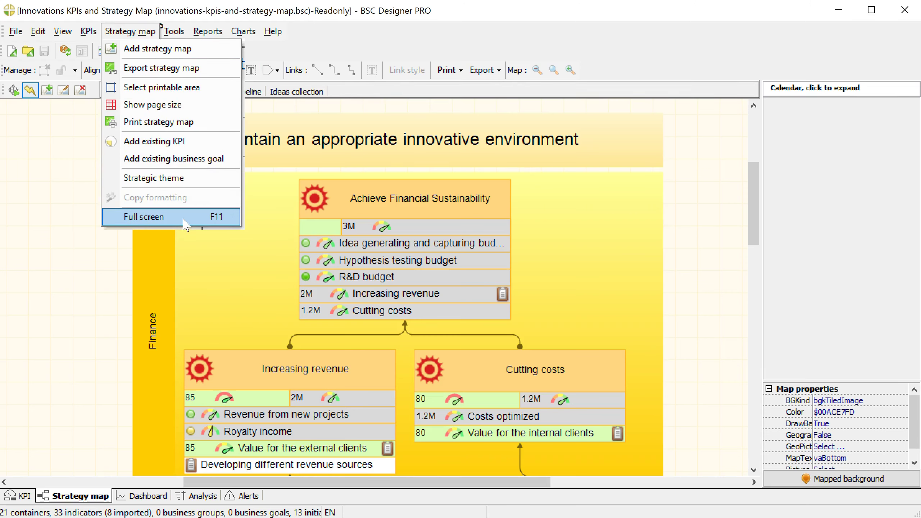
{"action": "left_click", "coordinate": [160, 222]}
{"action": "scroll", "coordinate": [915, 163], "scroll_direction": "down", "scroll_amount": 4}
{"action": "left_click_drag", "start_coordinate": [919, 156], "coordinate": [918, 144]}
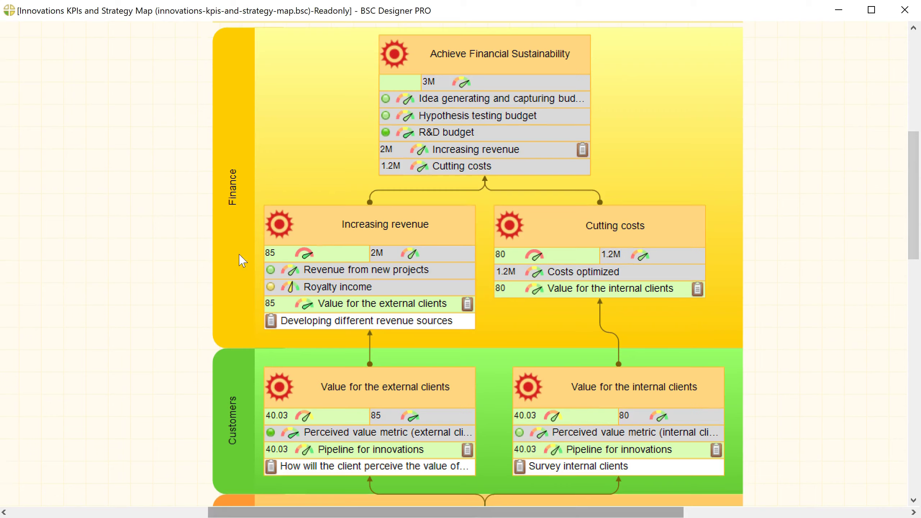
{"action": "left_click_drag", "start_coordinate": [480, 513], "coordinate": [527, 513]}
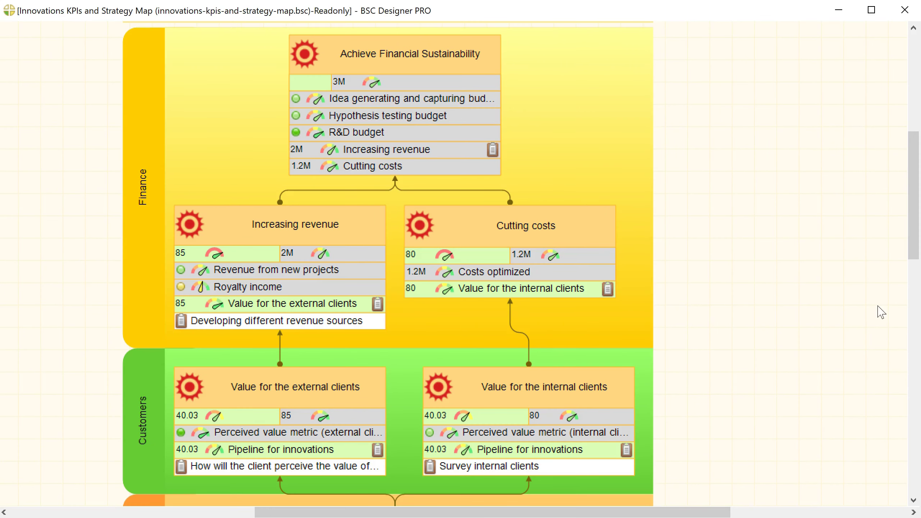
{"action": "scroll", "coordinate": [917, 232], "scroll_direction": "up", "scroll_amount": 2}
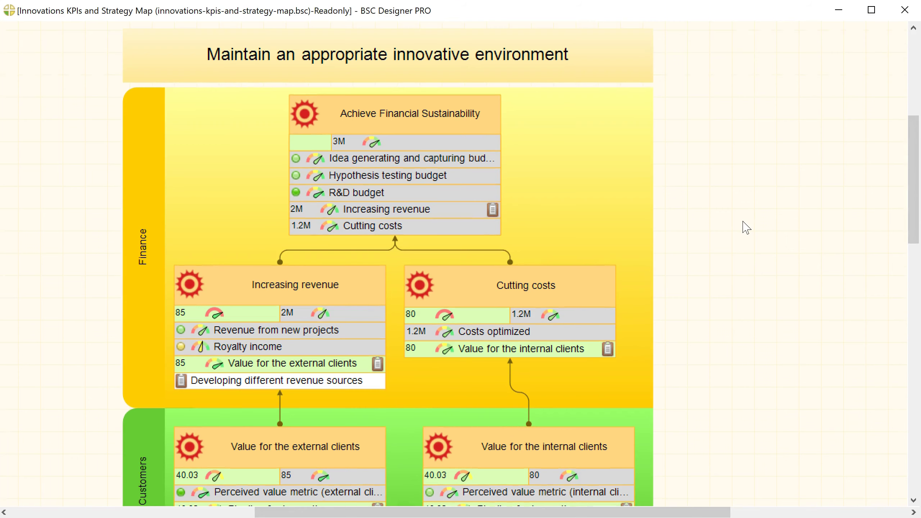
{"action": "key", "text": "Escape"}
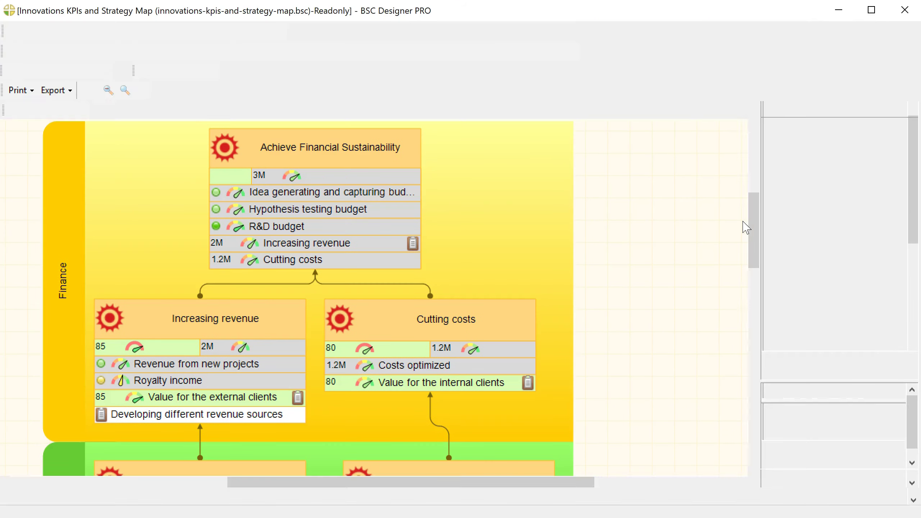
{"action": "left_click_drag", "start_coordinate": [474, 483], "coordinate": [420, 483]}
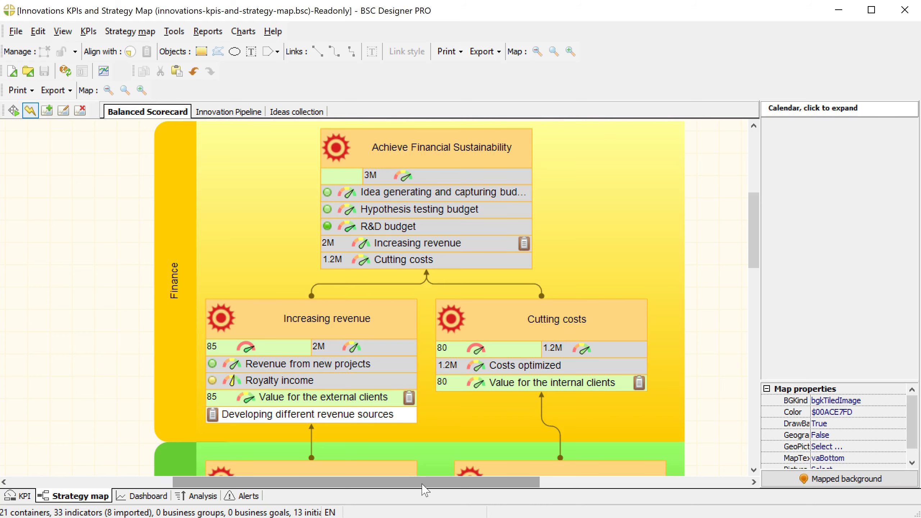
- Switch to the default.bsc scorecard window and create a new project named Balanced Scorecard with the default perspectives
{"action": "mouse_move", "coordinate": [359, 517]}
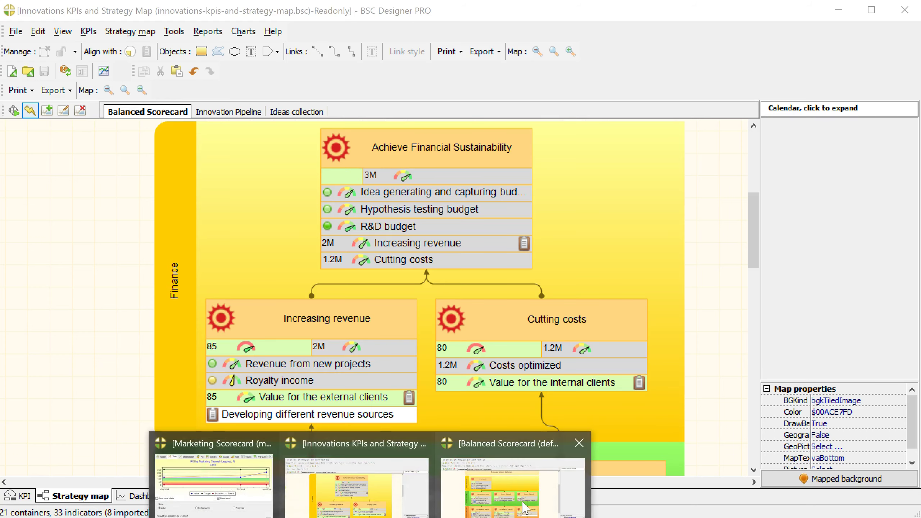
{"action": "left_click", "coordinate": [508, 484]}
{"action": "left_click", "coordinate": [18, 31]}
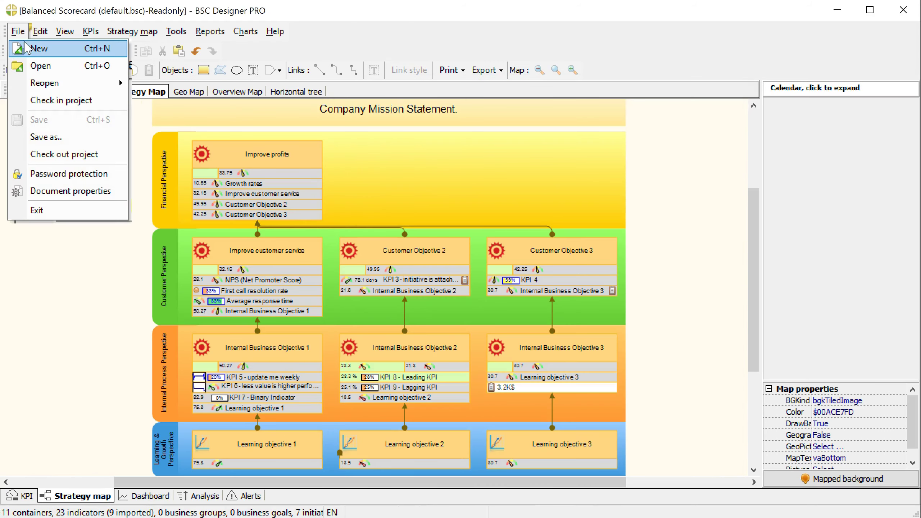
{"action": "left_click", "coordinate": [31, 51]}
{"action": "left_click", "coordinate": [315, 250]}
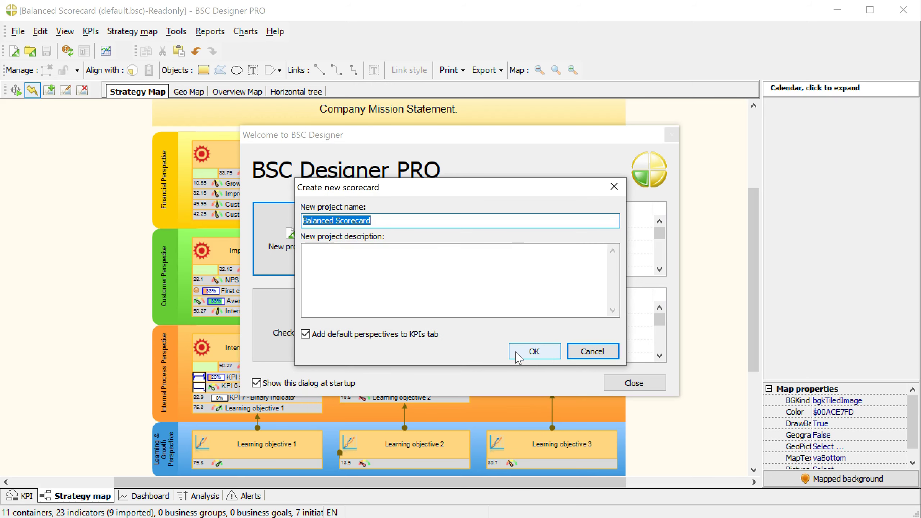
{"action": "left_click", "coordinate": [530, 352]}
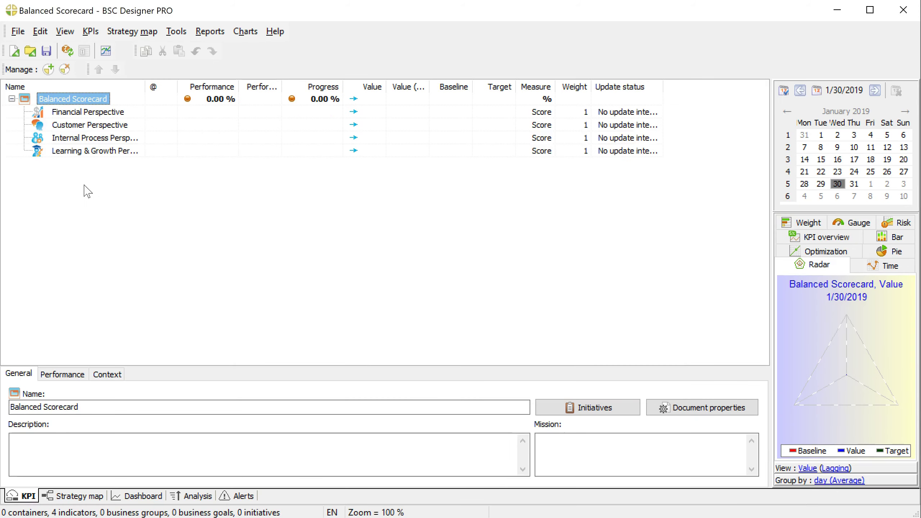
- Generate a strategy map for the new project using the Balanced Scorecard layout of the placement wizard
{"action": "left_click", "coordinate": [76, 496]}
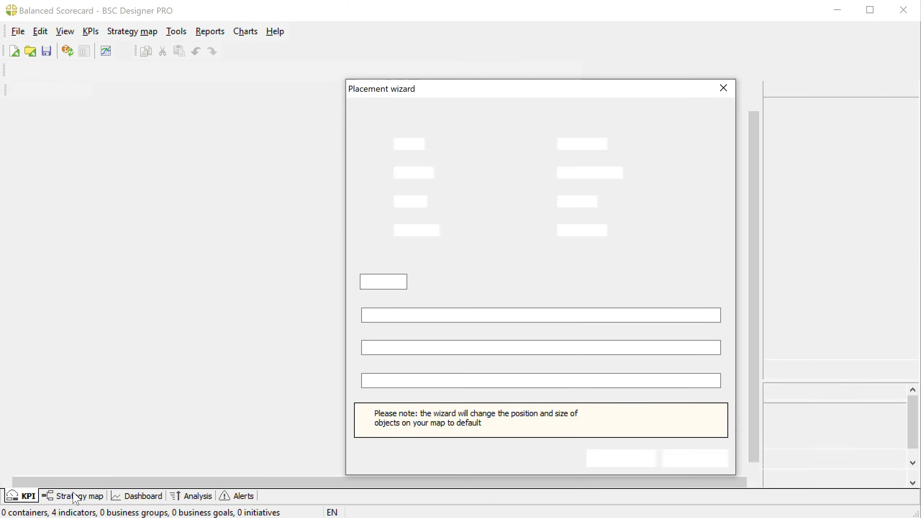
{"action": "left_click", "coordinate": [373, 114]}
{"action": "left_click", "coordinate": [401, 145]}
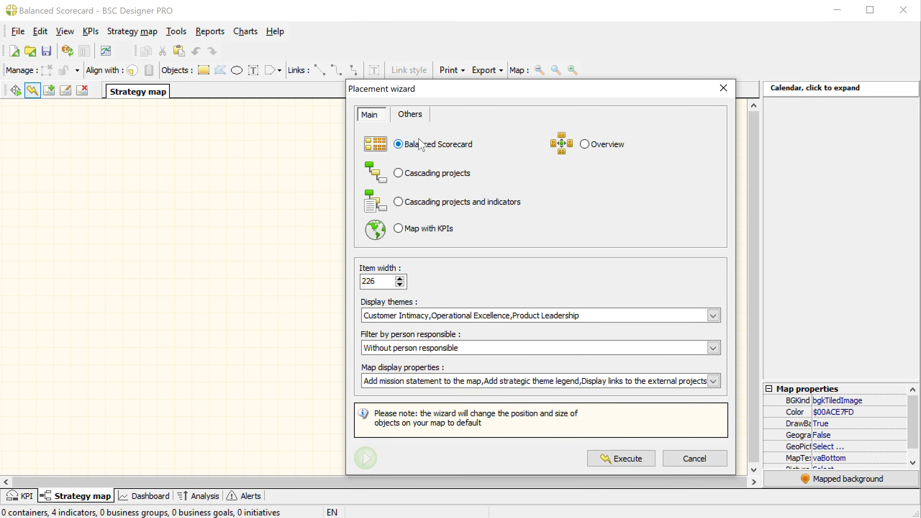
{"action": "left_click", "coordinate": [631, 459]}
{"action": "left_click_drag", "start_coordinate": [757, 187], "coordinate": [748, 236]}
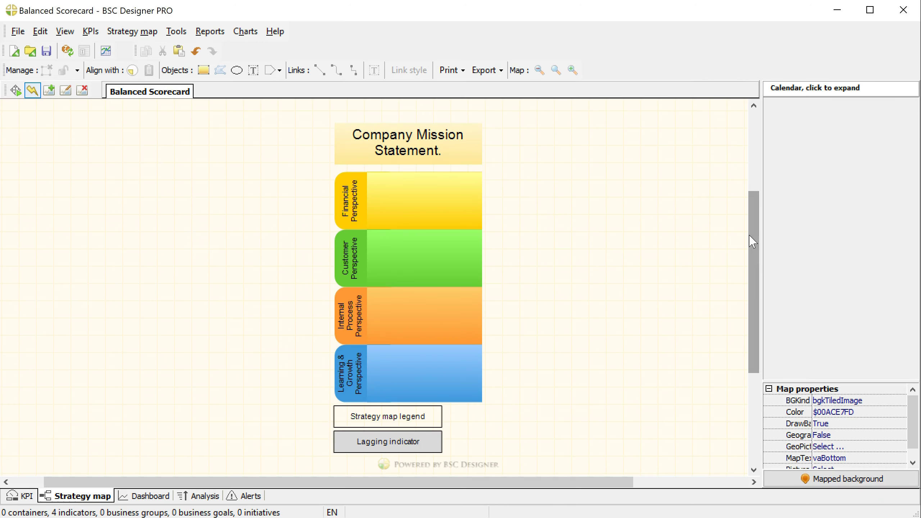
- Inspect the map's mission statement box, and set the root Balanced Scorecard item's mission to "My mission"
{"action": "left_click", "coordinate": [435, 152]}
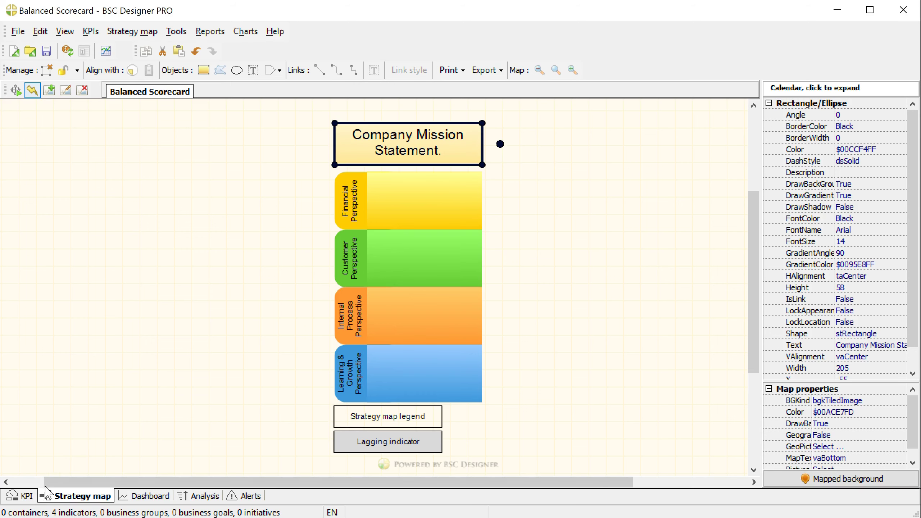
{"action": "left_click", "coordinate": [519, 171]}
{"action": "left_click", "coordinate": [25, 496]}
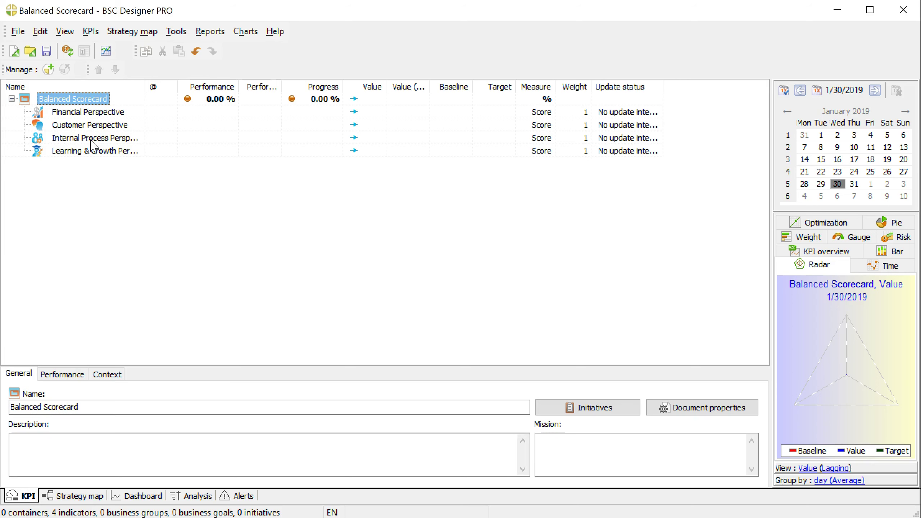
{"action": "left_click", "coordinate": [599, 458]}
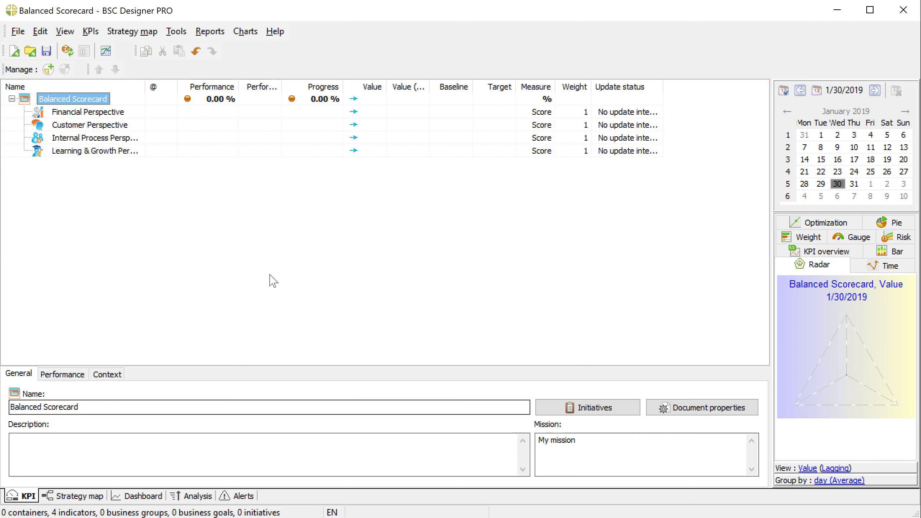
- Regenerate the strategy map with the placement wizard in the Balanced Scorecard layout to apply the new mission
{"action": "left_click", "coordinate": [81, 495]}
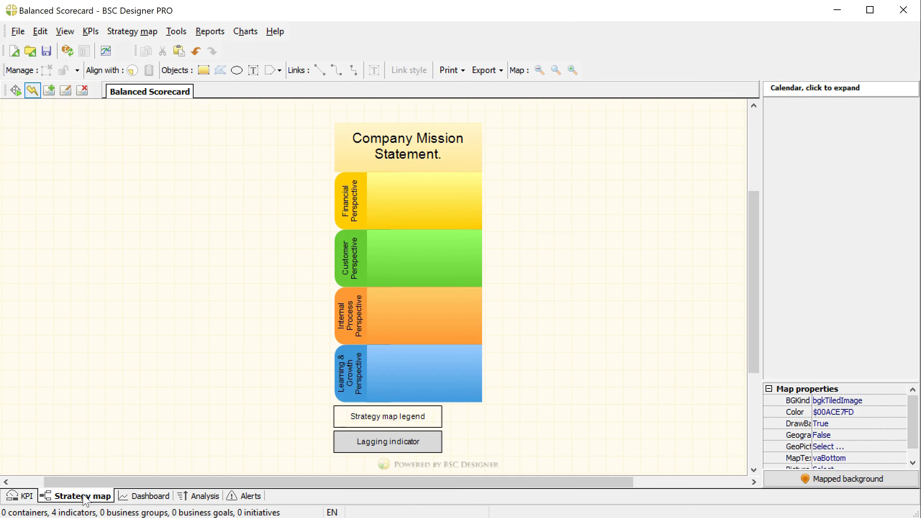
{"action": "left_click", "coordinate": [16, 90]}
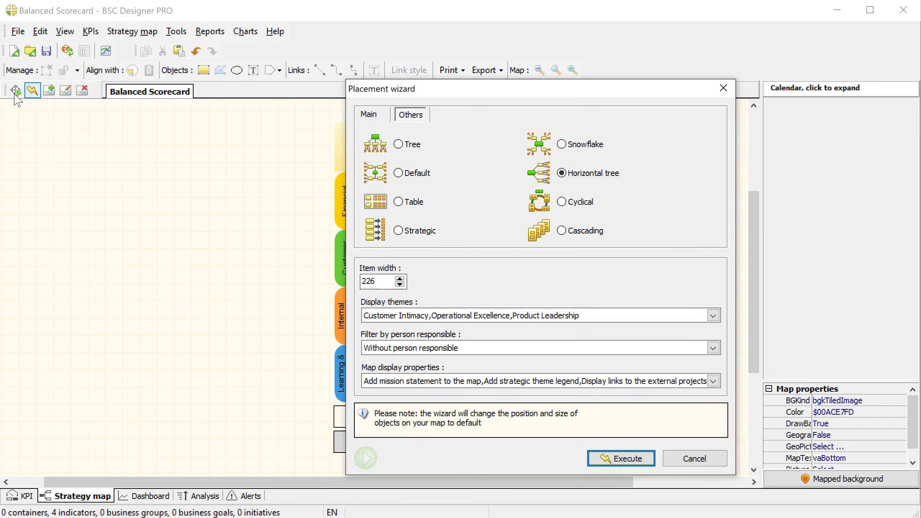
{"action": "left_click", "coordinate": [642, 460]}
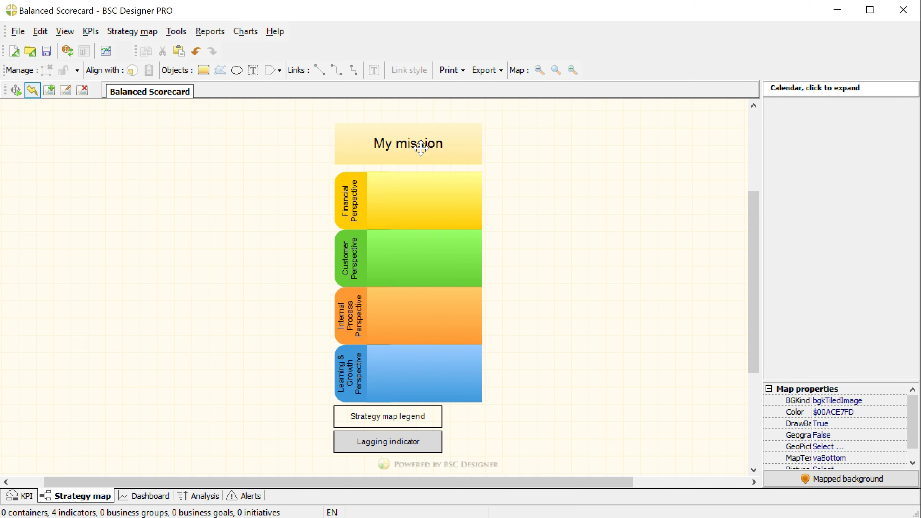
{"action": "left_click", "coordinate": [421, 204]}
{"action": "left_click", "coordinate": [427, 282]}
{"action": "left_click", "coordinate": [425, 312]}
{"action": "left_click", "coordinate": [417, 363]}
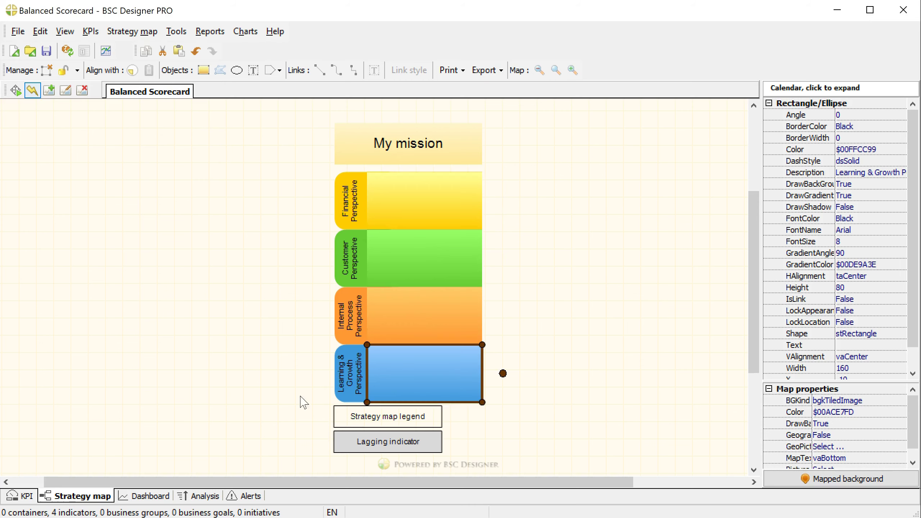
- Add an item named "New perspective" directly under the Balanced Scorecard root and check it on the strategy map
{"action": "left_click", "coordinate": [22, 495]}
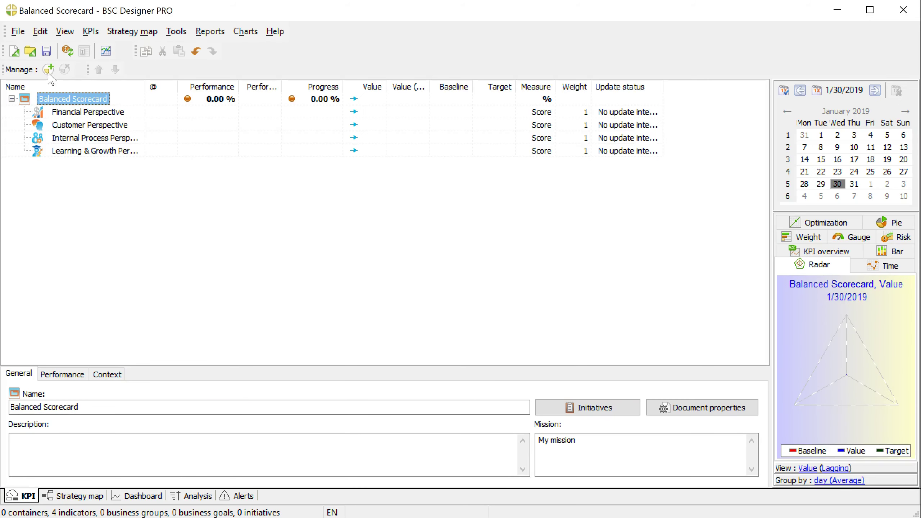
{"action": "left_click", "coordinate": [48, 69]}
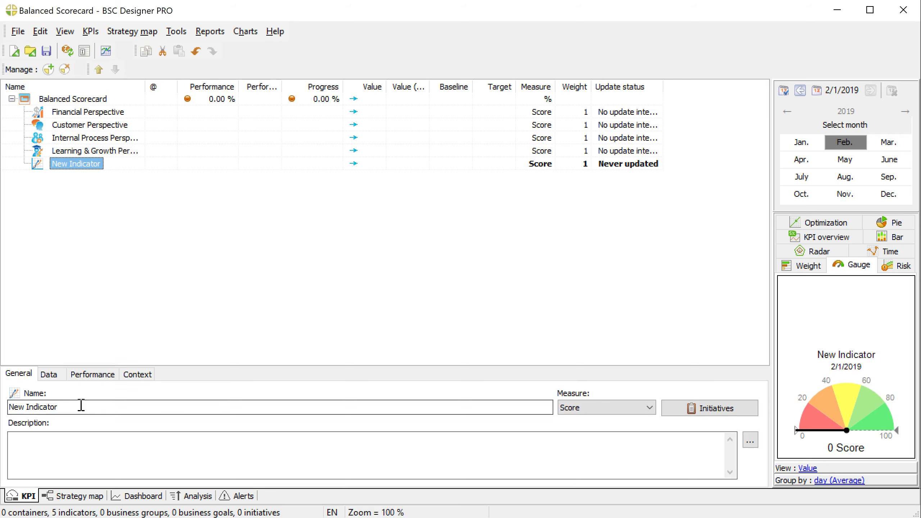
{"action": "type", "text": "New perspective"}
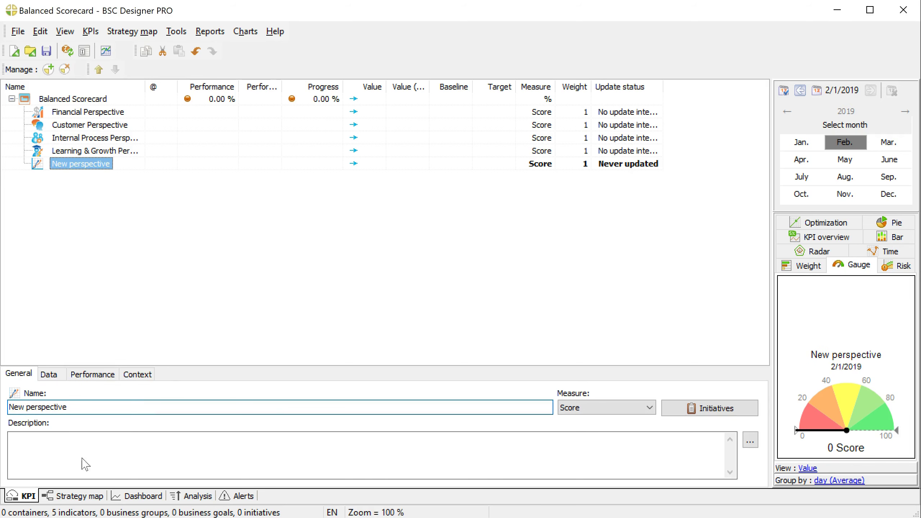
{"action": "left_click", "coordinate": [98, 501]}
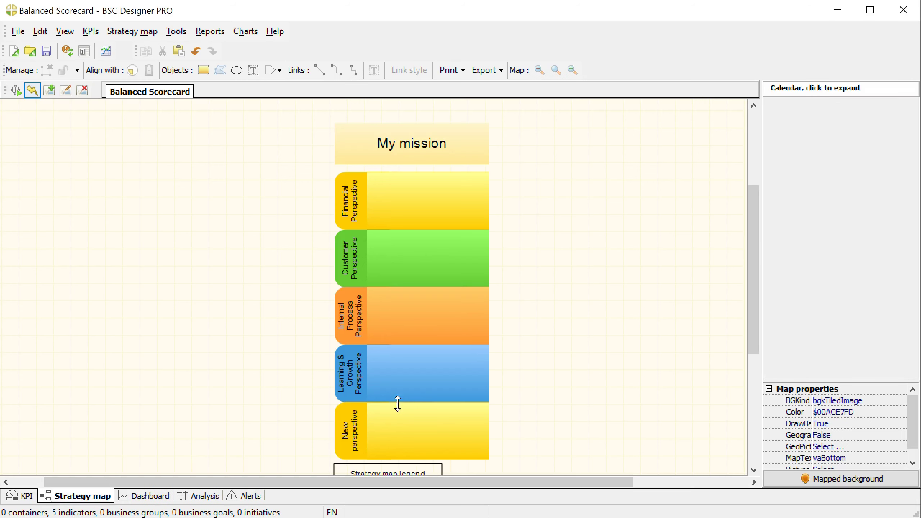
{"action": "left_click_drag", "start_coordinate": [754, 273], "coordinate": [755, 282]}
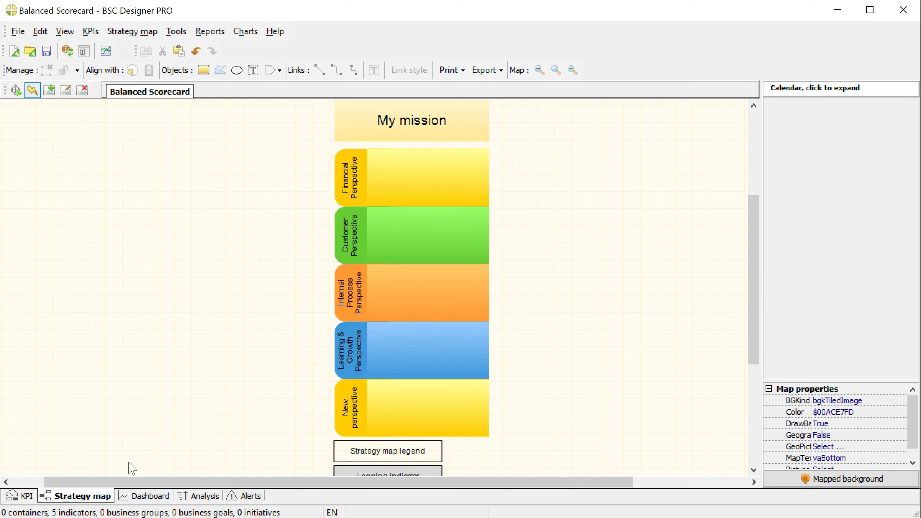
- Delete the "New perspective" item from the scorecard's KPI tree
{"action": "left_click", "coordinate": [27, 495]}
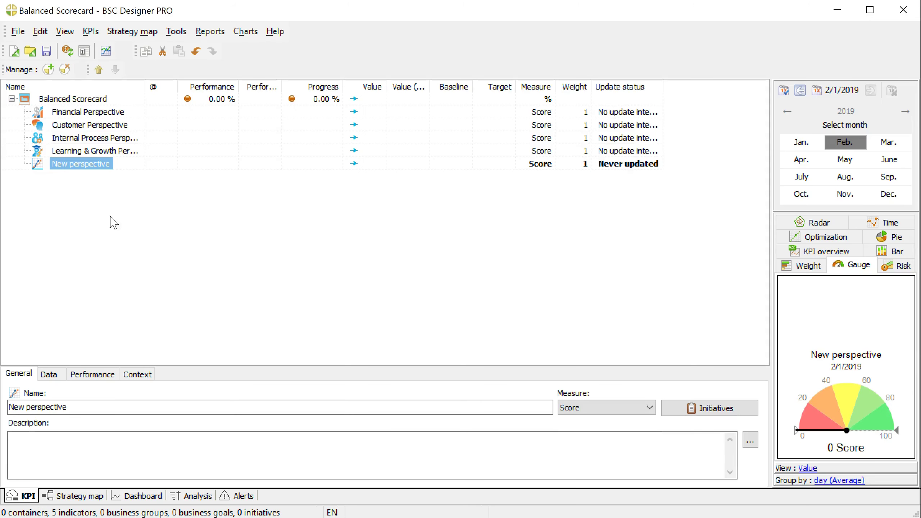
{"action": "left_click", "coordinate": [65, 70]}
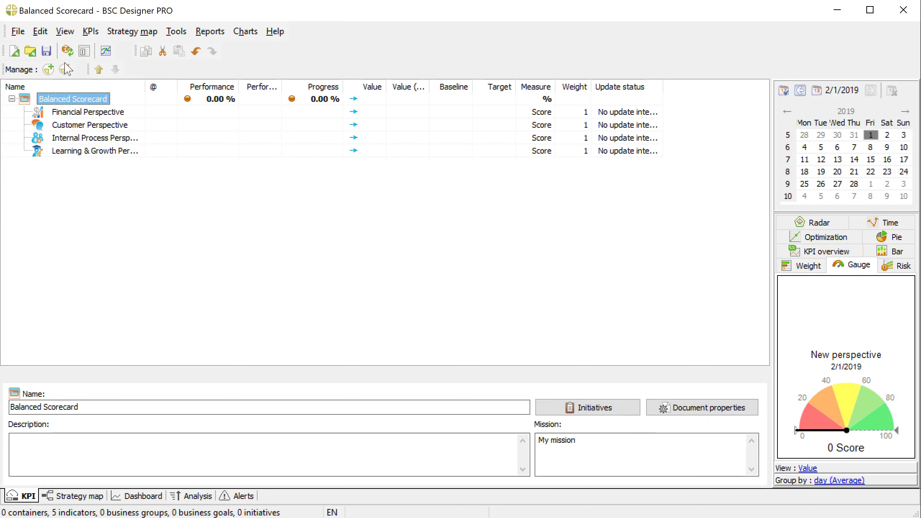
- Rename the Financial Perspective item as "Finance"
{"action": "left_click", "coordinate": [89, 112]}
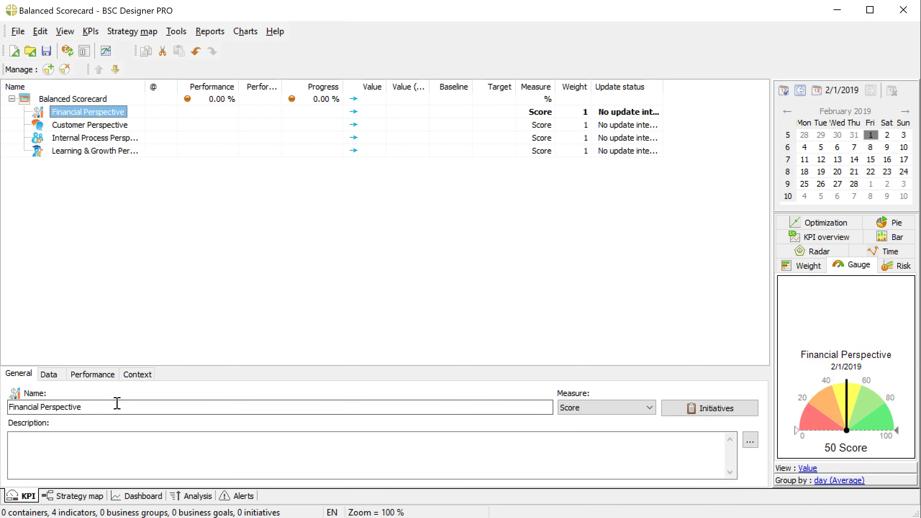
{"action": "left_click", "coordinate": [57, 406]}
{"action": "left_click_drag", "start_coordinate": [57, 405], "coordinate": [1, 382]}
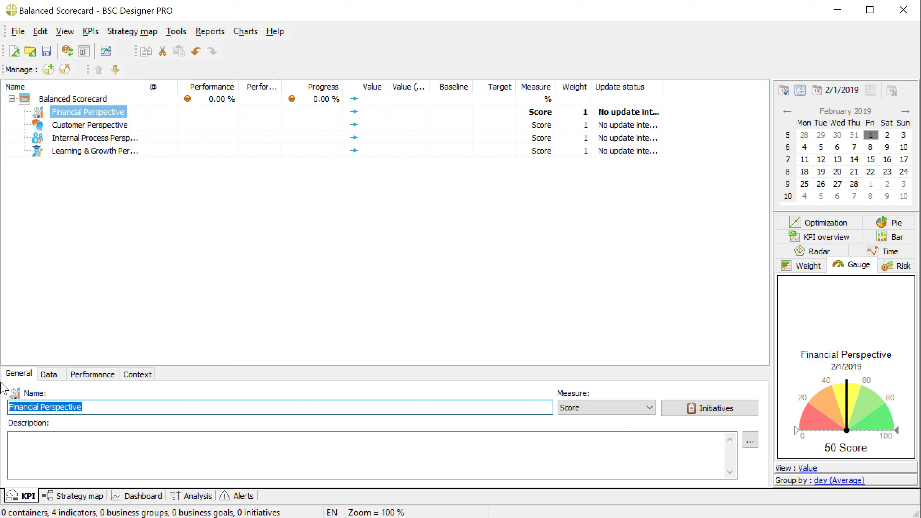
{"action": "type", "text": "Finance"}
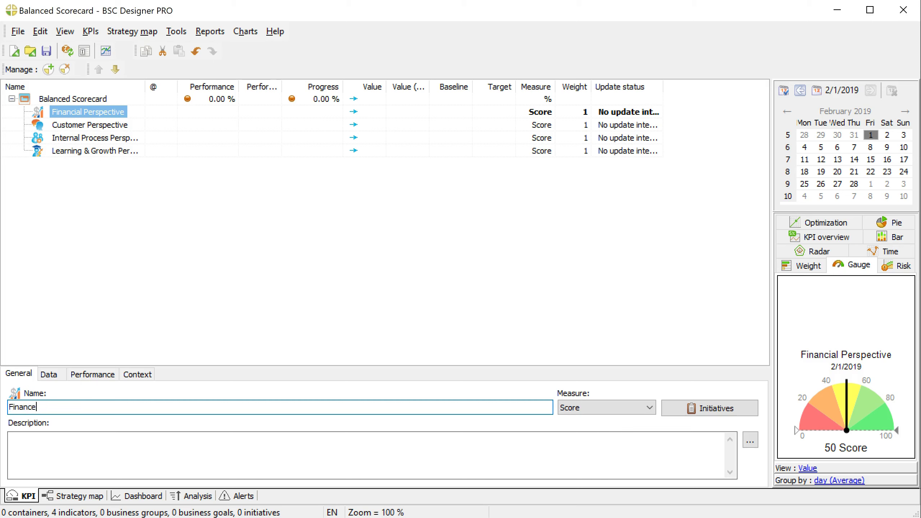
- Add an indicator named "Increase revenue" under the Finance perspective
{"action": "left_click", "coordinate": [374, 247]}
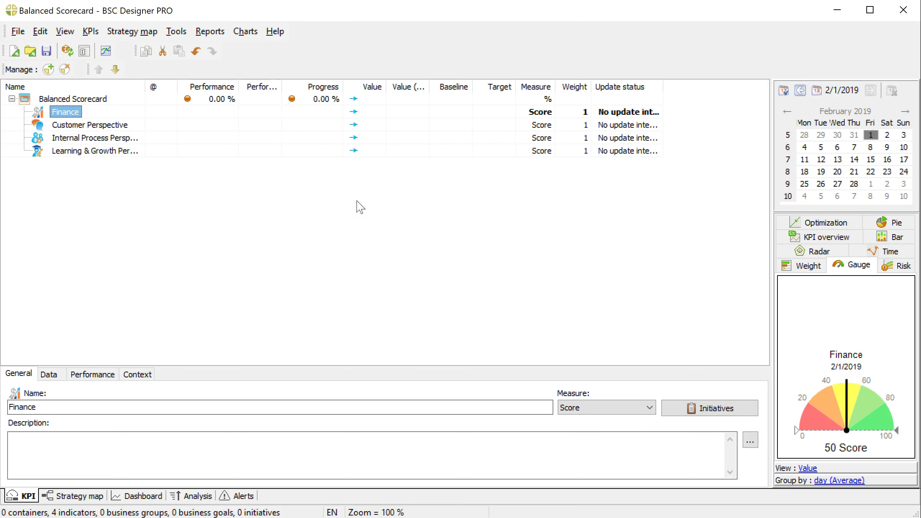
{"action": "left_click", "coordinate": [48, 69]}
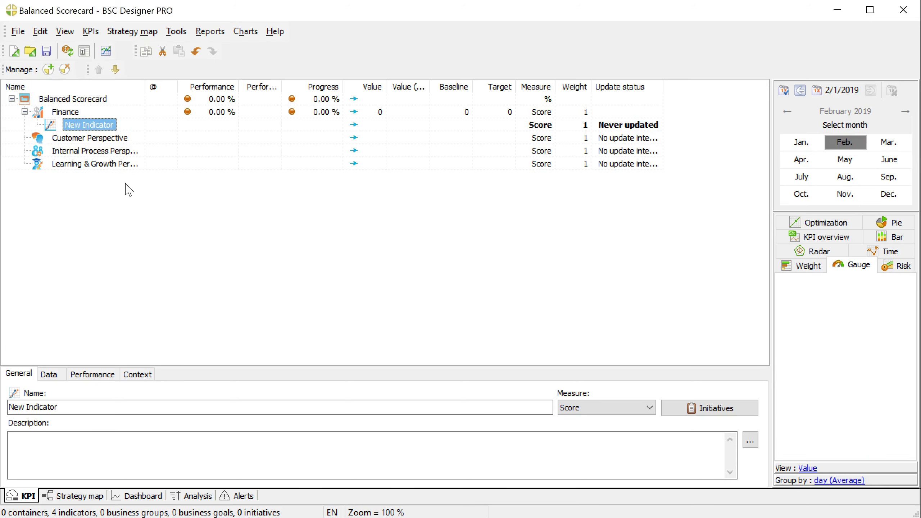
{"action": "left_click", "coordinate": [95, 406]}
{"action": "left_click_drag", "start_coordinate": [136, 405], "coordinate": [1, 405]}
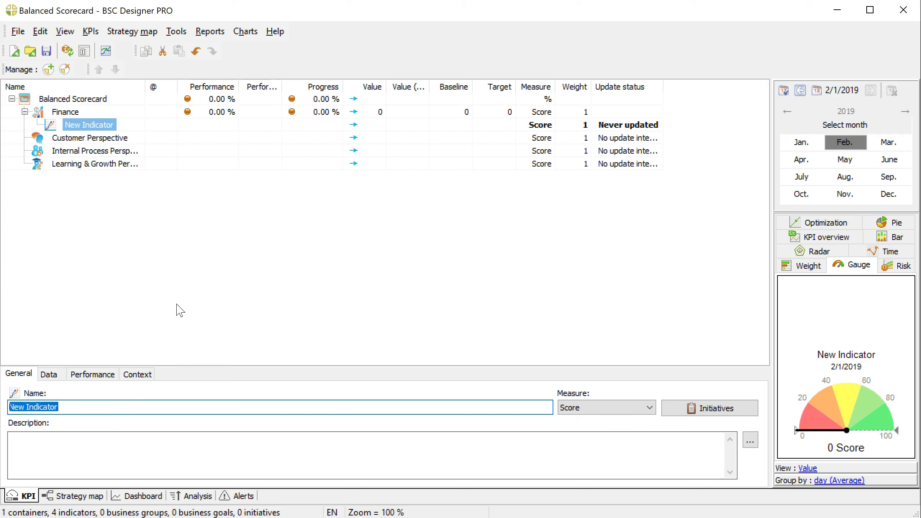
{"action": "type", "text": "Increase revenue"}
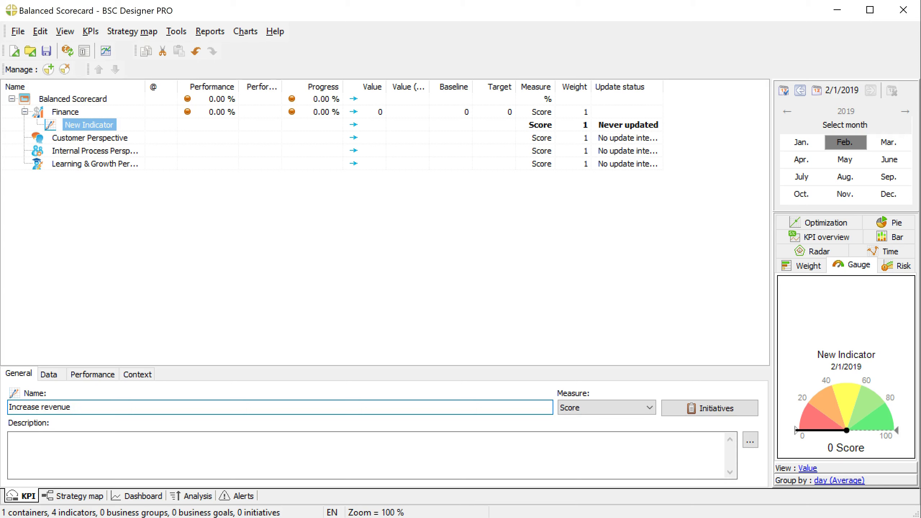
{"action": "left_click", "coordinate": [376, 203]}
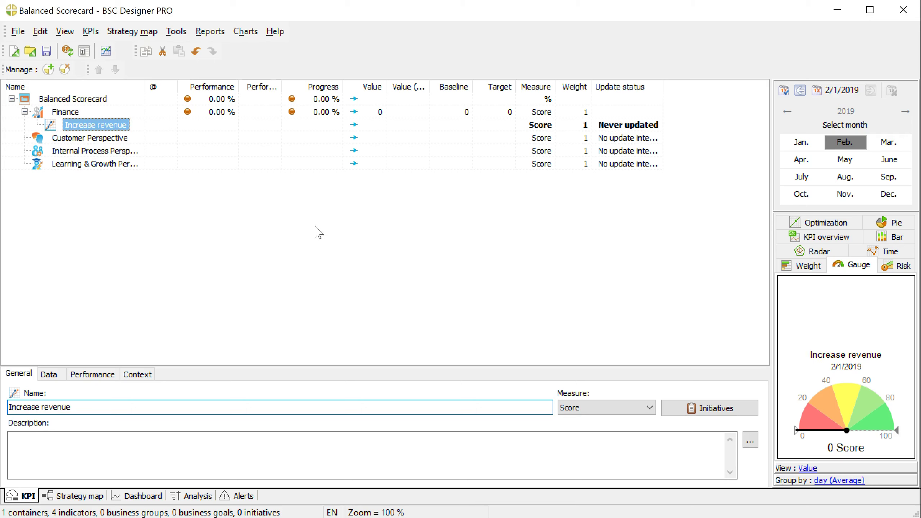
- Add an indicator named "Better product" under the Customer Perspective
{"action": "left_click", "coordinate": [115, 143]}
{"action": "left_click", "coordinate": [48, 69]}
{"action": "left_click", "coordinate": [129, 406]}
{"action": "type", "text": "Better product"}
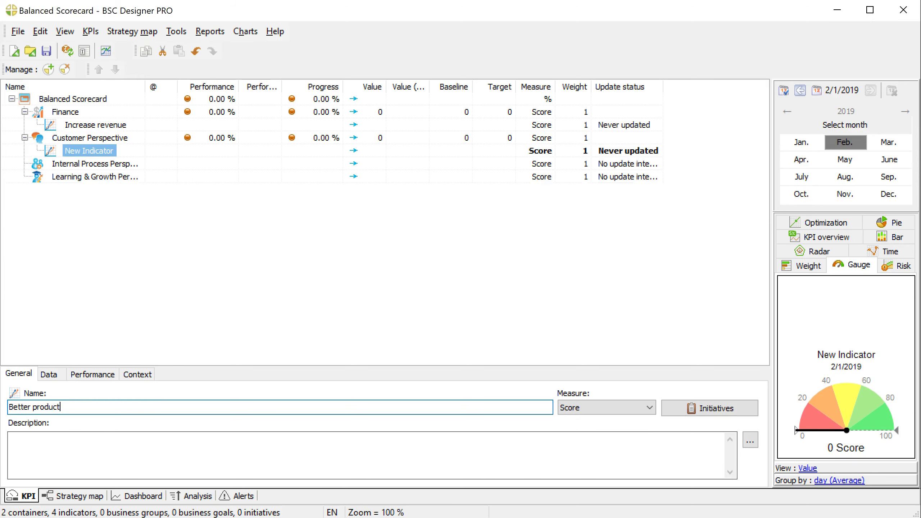
- Add a second indicator under the Customer Perspective and name it "Better service"
{"action": "left_click", "coordinate": [122, 139]}
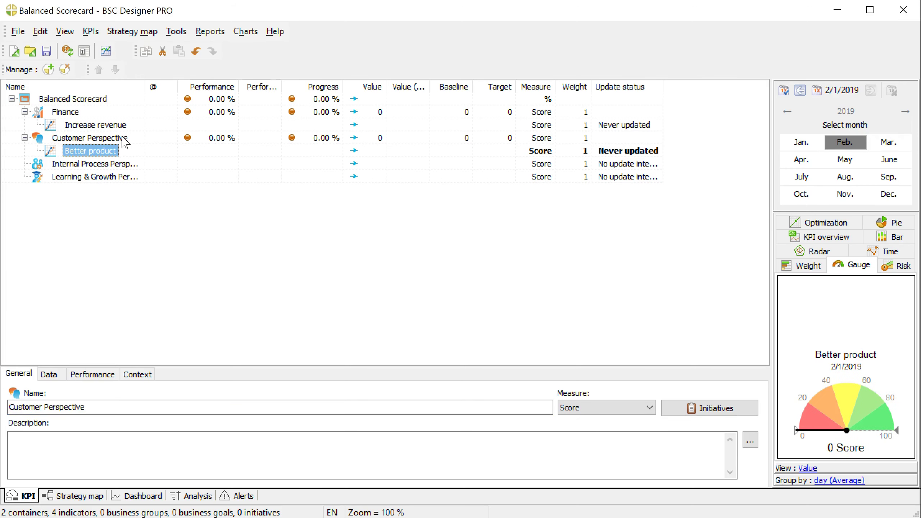
{"action": "left_click", "coordinate": [48, 69]}
{"action": "left_click", "coordinate": [96, 406]}
{"action": "type", "text": "Better service"}
{"action": "left_click", "coordinate": [296, 273]}
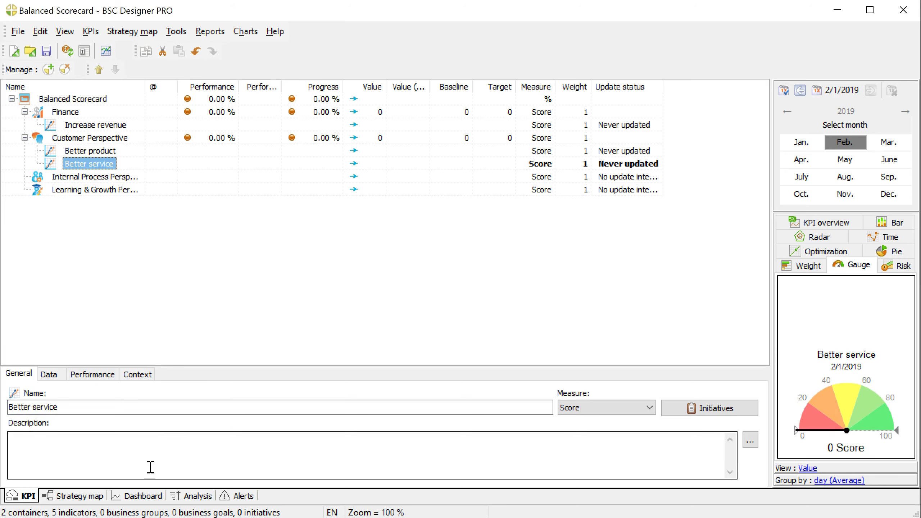
- Examine how Increase revenue, Better product and Better service are placed on the strategy map
{"action": "left_click", "coordinate": [87, 496]}
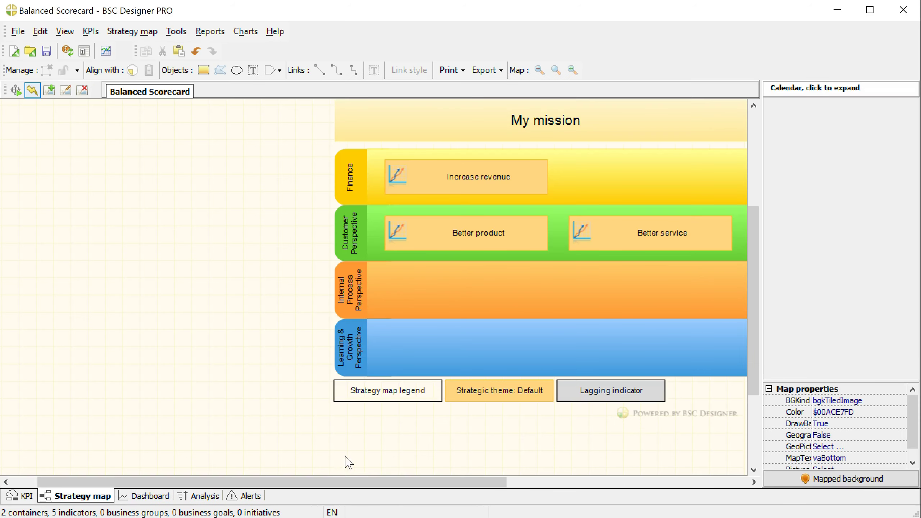
{"action": "left_click_drag", "start_coordinate": [337, 483], "coordinate": [449, 482]}
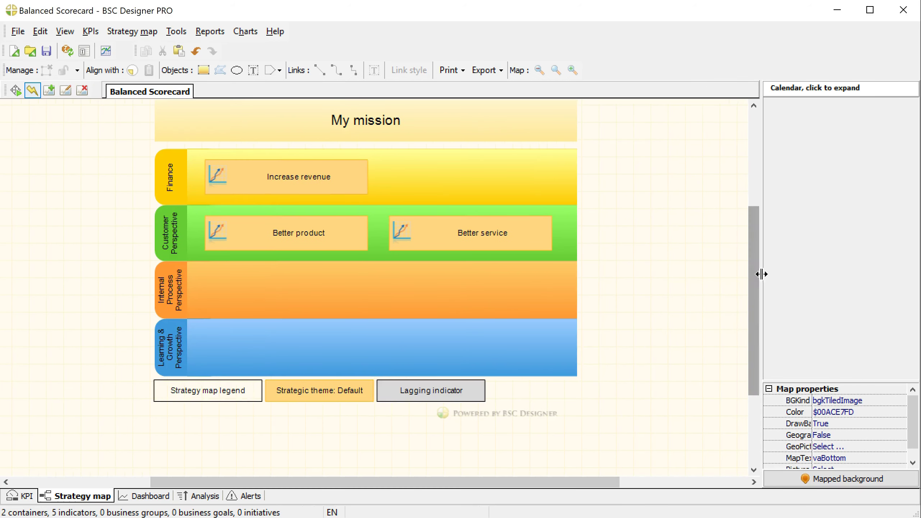
{"action": "scroll", "coordinate": [378, 146], "scroll_direction": "up", "scroll_amount": 1}
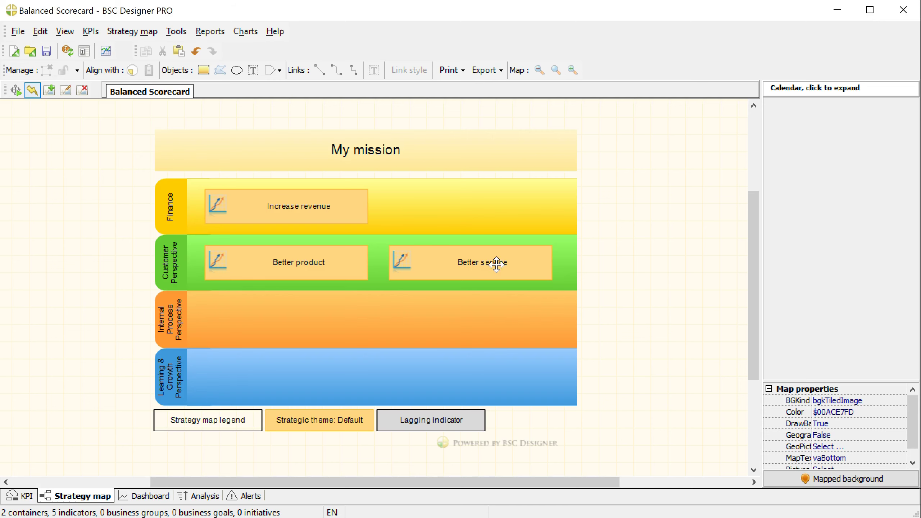
{"action": "left_click", "coordinate": [286, 206]}
{"action": "left_click", "coordinate": [63, 270]}
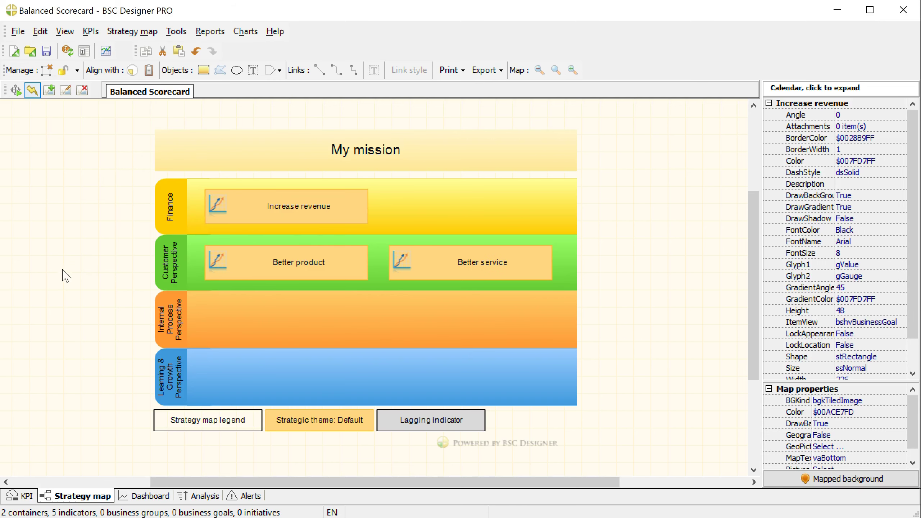
{"action": "left_click", "coordinate": [319, 205]}
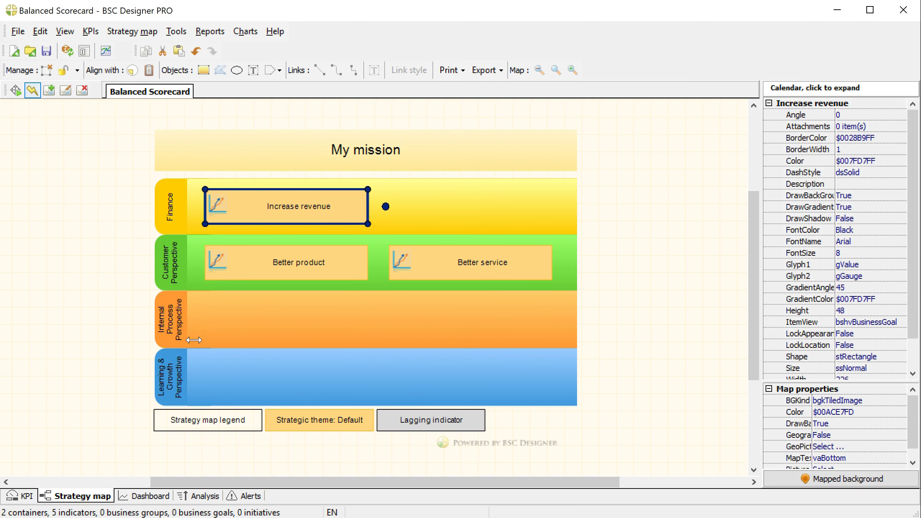
- Add an indicator named "Customer satisfaction rate" beneath Better service in the KPI tree
{"action": "left_click", "coordinate": [25, 495]}
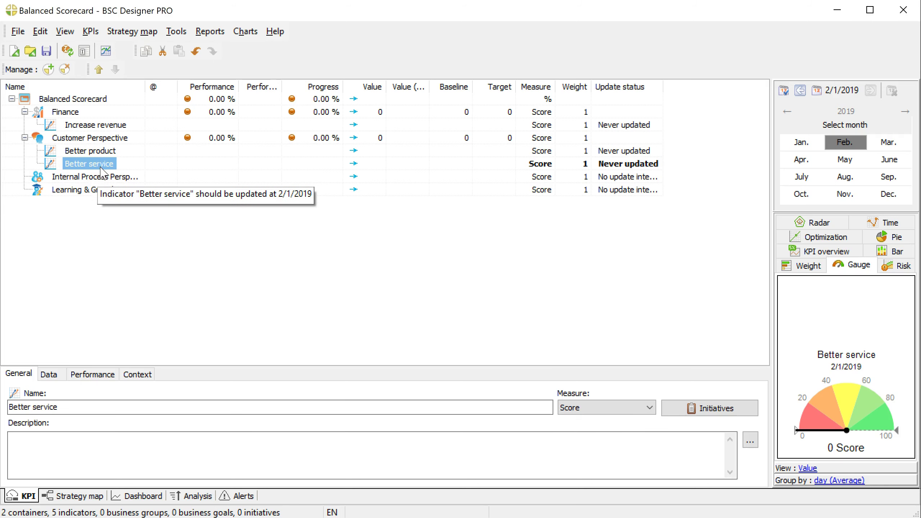
{"action": "left_click", "coordinate": [48, 69]}
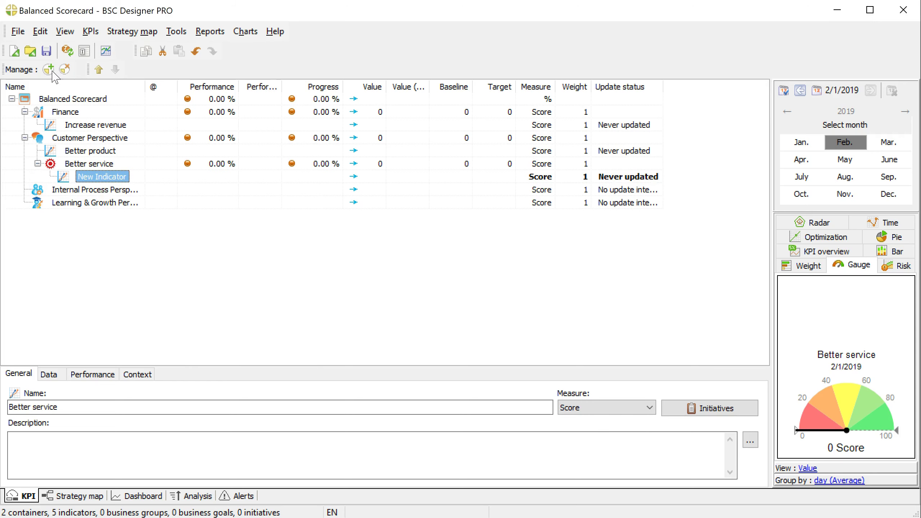
{"action": "left_click", "coordinate": [86, 164]}
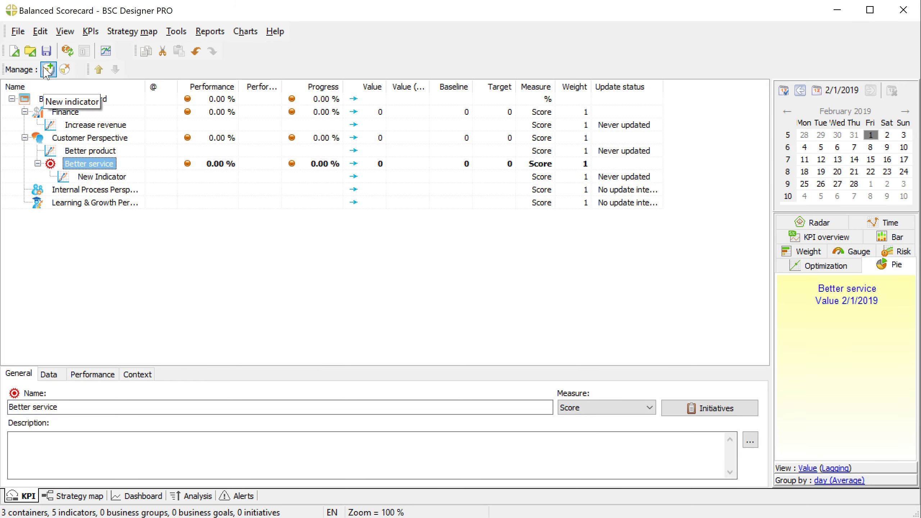
{"action": "left_click", "coordinate": [109, 177]}
{"action": "left_click", "coordinate": [82, 408]}
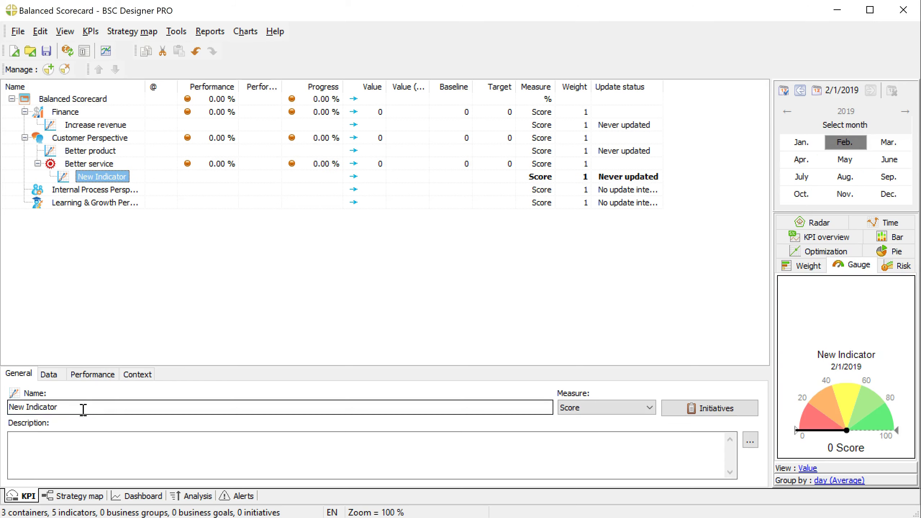
{"action": "key", "text": "ctrl+a"}
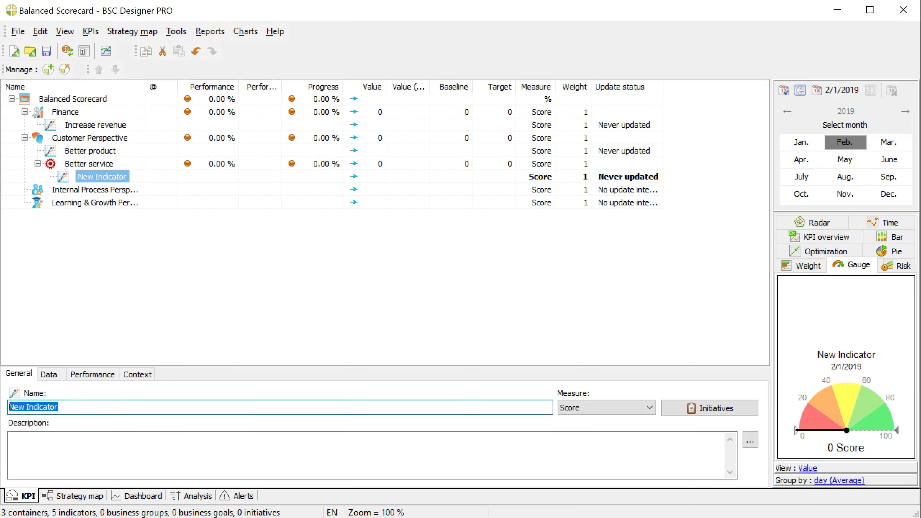
{"action": "type", "text": "Customer sa"}
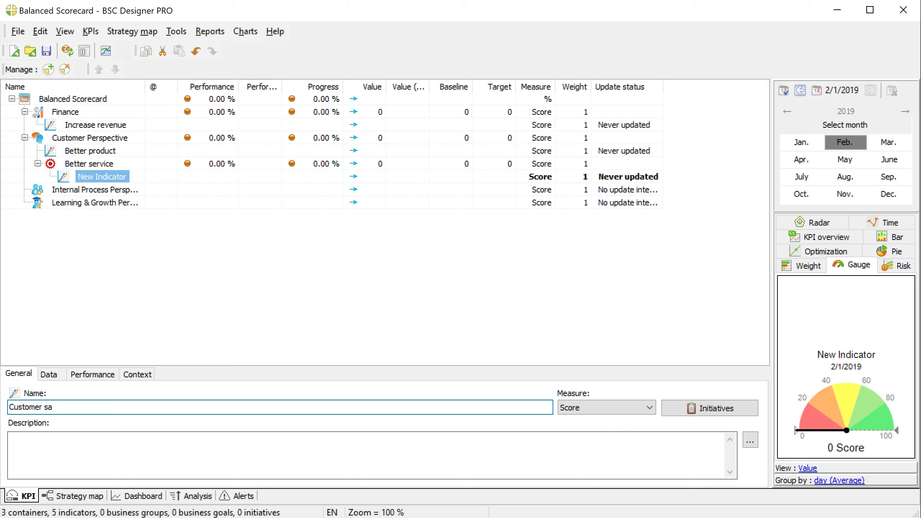
{"action": "type", "text": "tisfaction"}
{"action": "key", "text": "Return"}
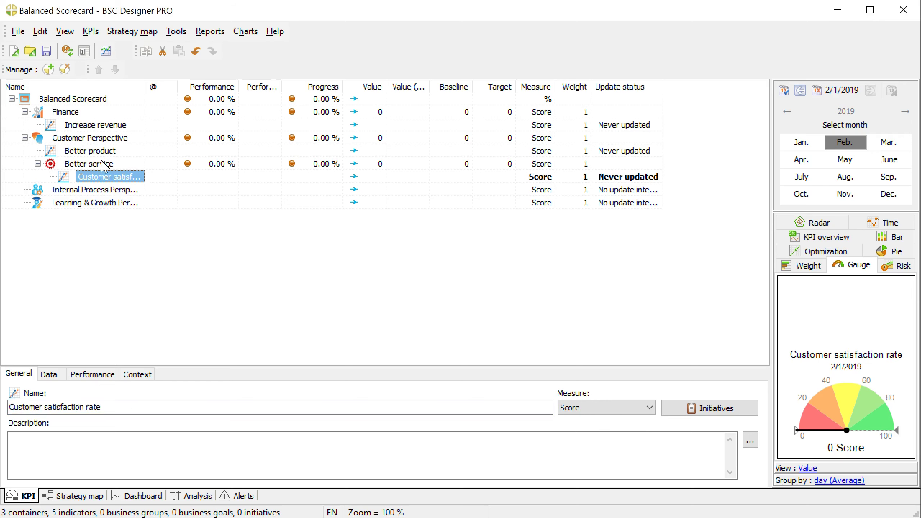
{"action": "left_click", "coordinate": [103, 164]}
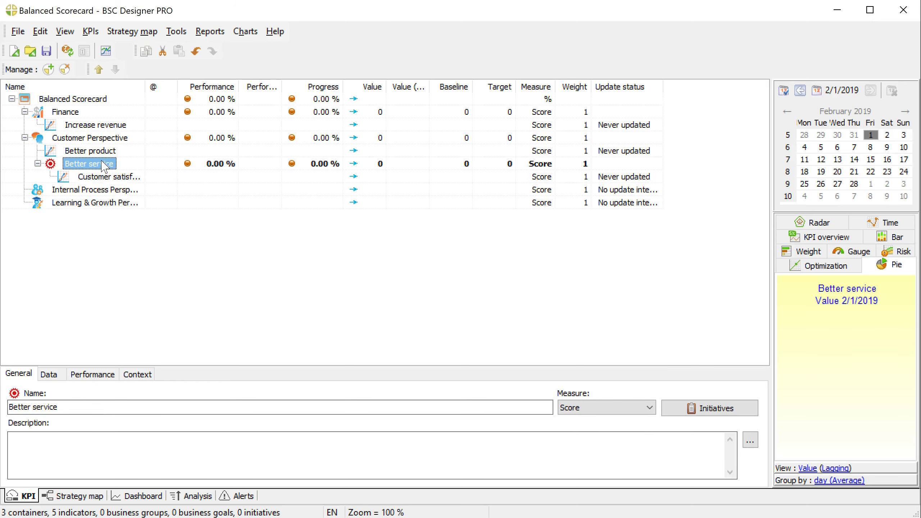
{"action": "left_click", "coordinate": [65, 69]}
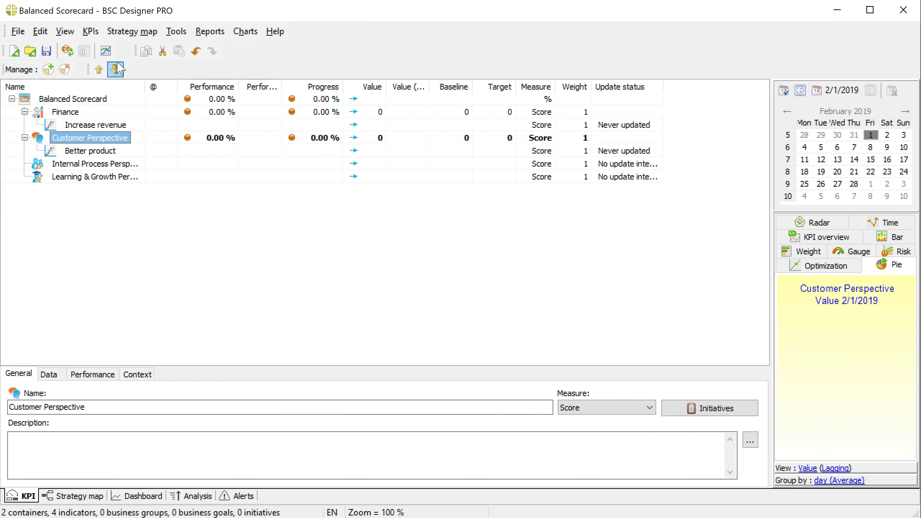
{"action": "left_click", "coordinate": [200, 54]}
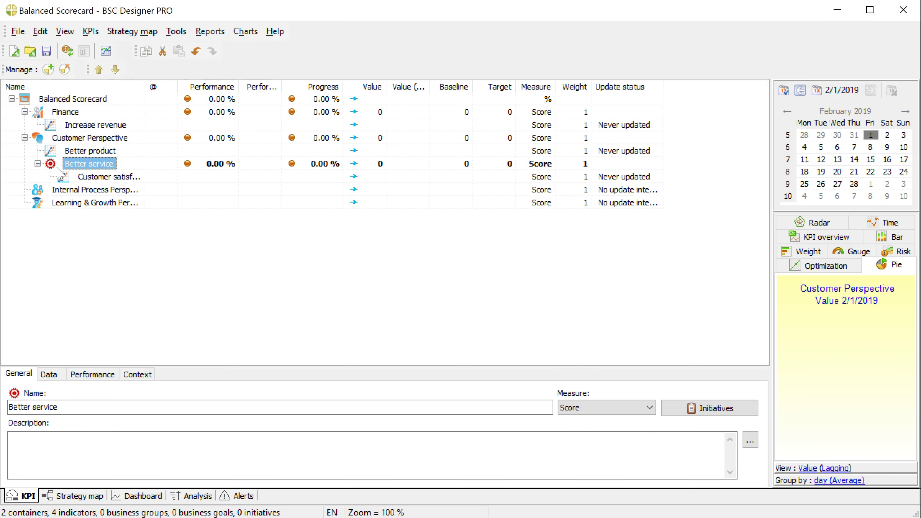
- Add an indicator named "Response speed" under Better service and check it on the strategy map
{"action": "left_click", "coordinate": [105, 150]}
{"action": "left_click", "coordinate": [107, 164]}
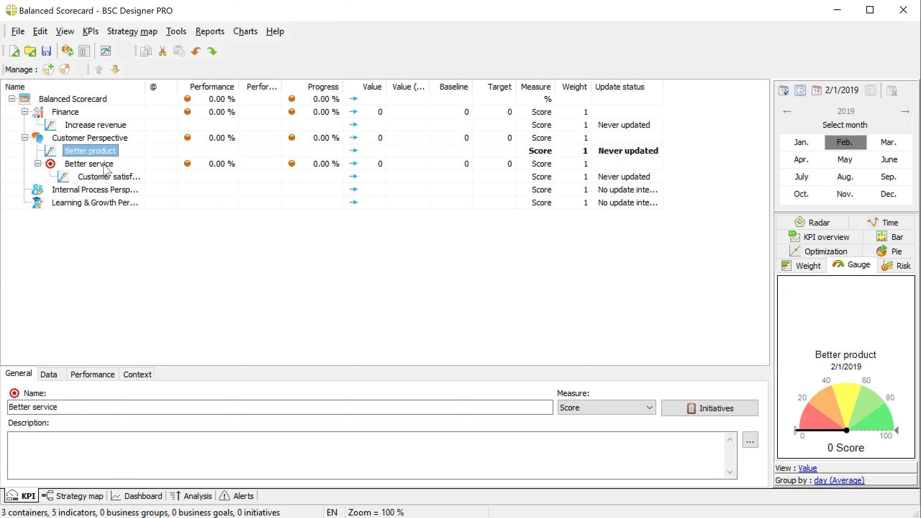
{"action": "left_click", "coordinate": [65, 69]}
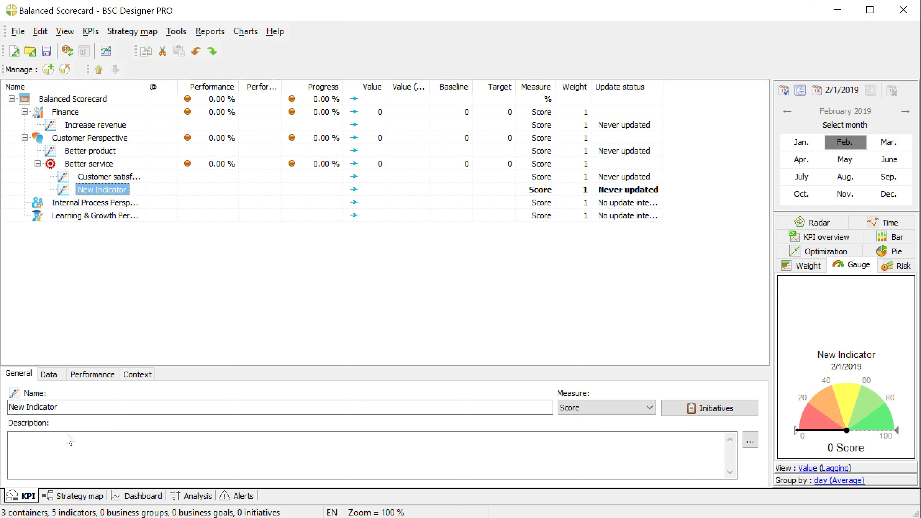
{"action": "type", "text": "Response speed"}
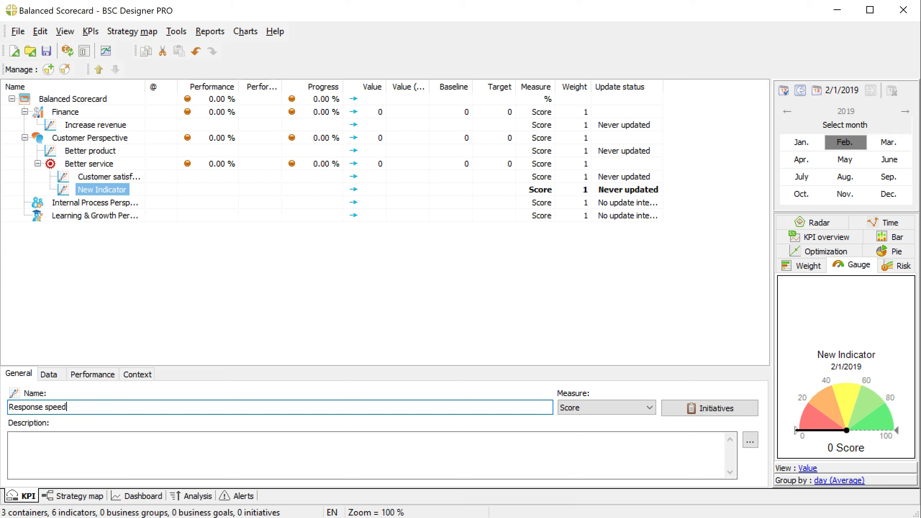
{"action": "left_click", "coordinate": [195, 284]}
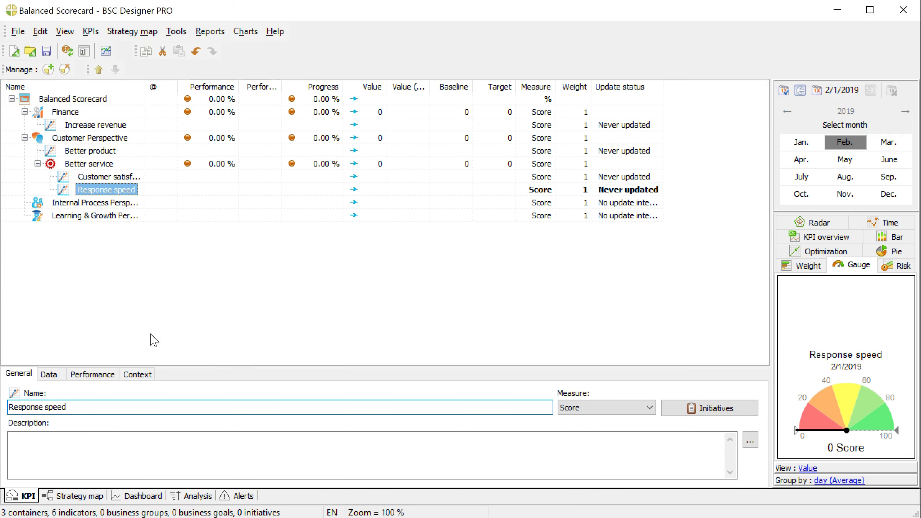
{"action": "left_click", "coordinate": [78, 496]}
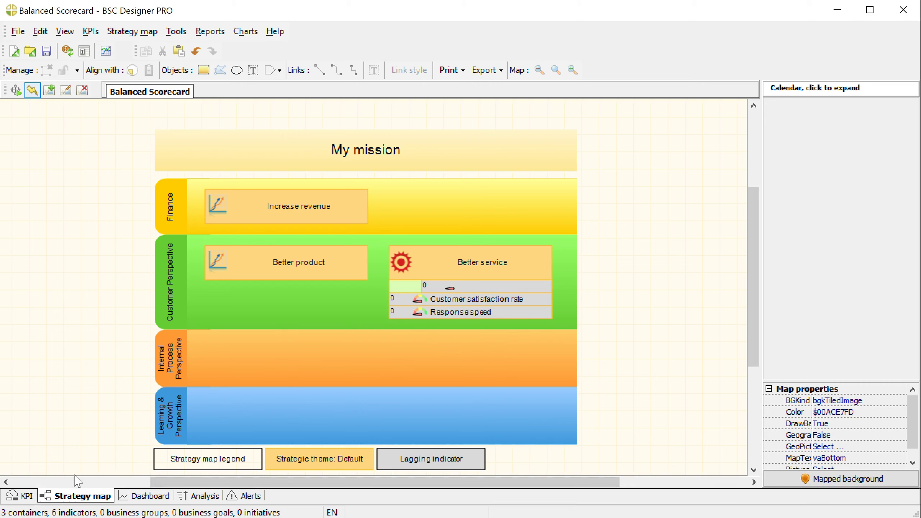
- Widen the Name column of the KPI tree so the full item names fit
{"action": "left_click", "coordinate": [29, 496]}
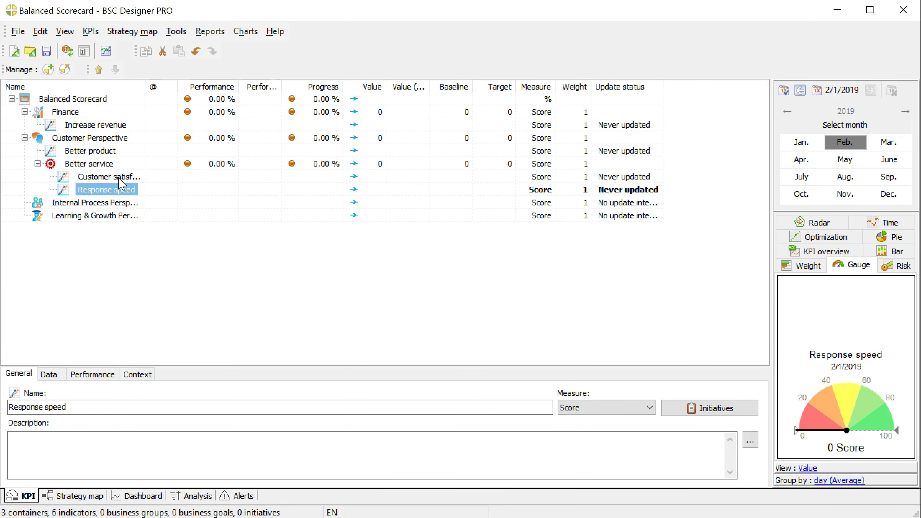
{"action": "left_click", "coordinate": [120, 178]}
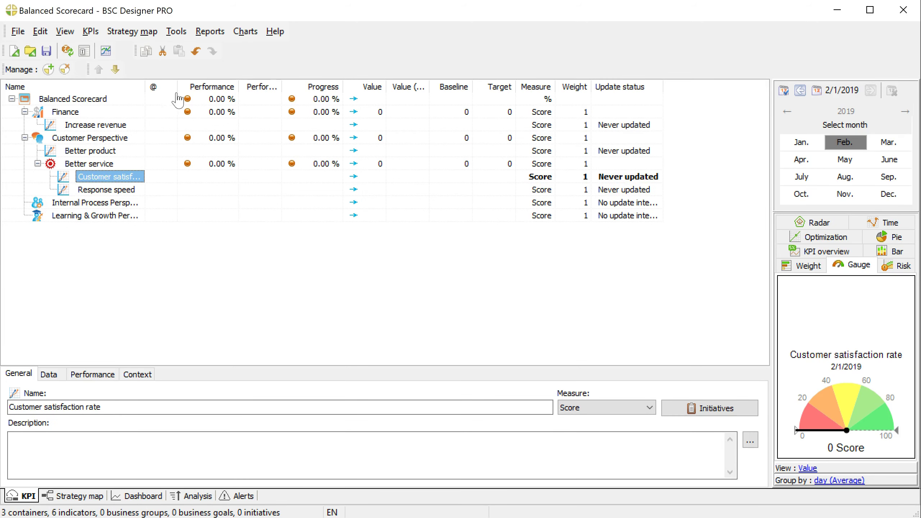
{"action": "left_click_drag", "start_coordinate": [145, 86], "coordinate": [227, 85]}
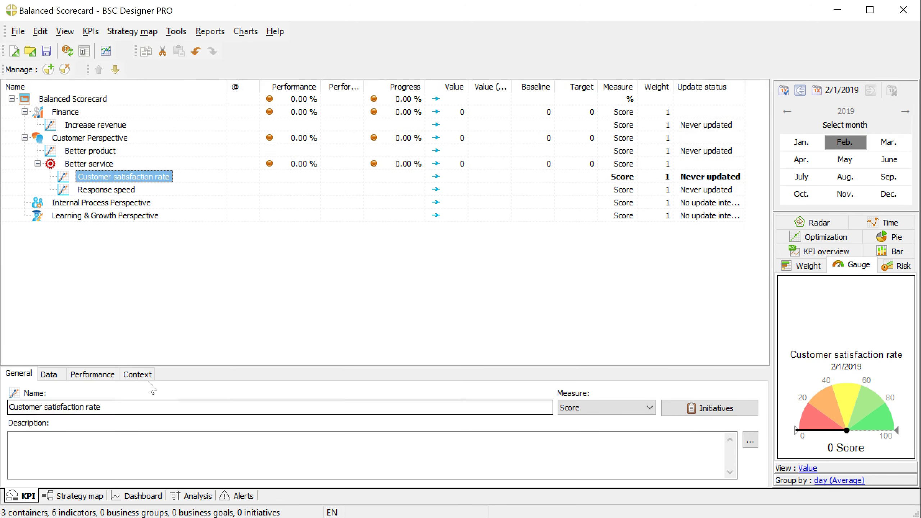
- Set the indicator type of Response speed to Leading and check the change on the strategy map
{"action": "left_click", "coordinate": [127, 189]}
{"action": "left_click", "coordinate": [137, 374]}
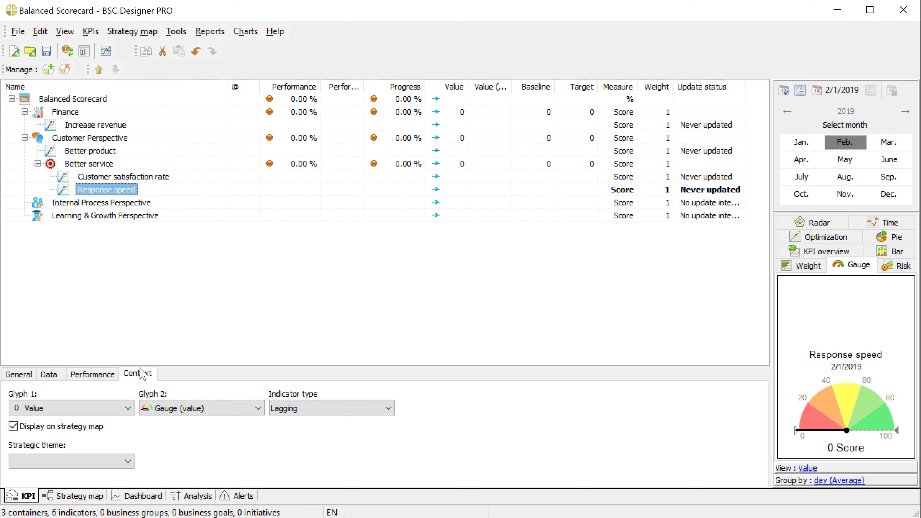
{"action": "left_click", "coordinate": [304, 408]}
{"action": "left_click", "coordinate": [306, 423]}
{"action": "left_click", "coordinate": [74, 497]}
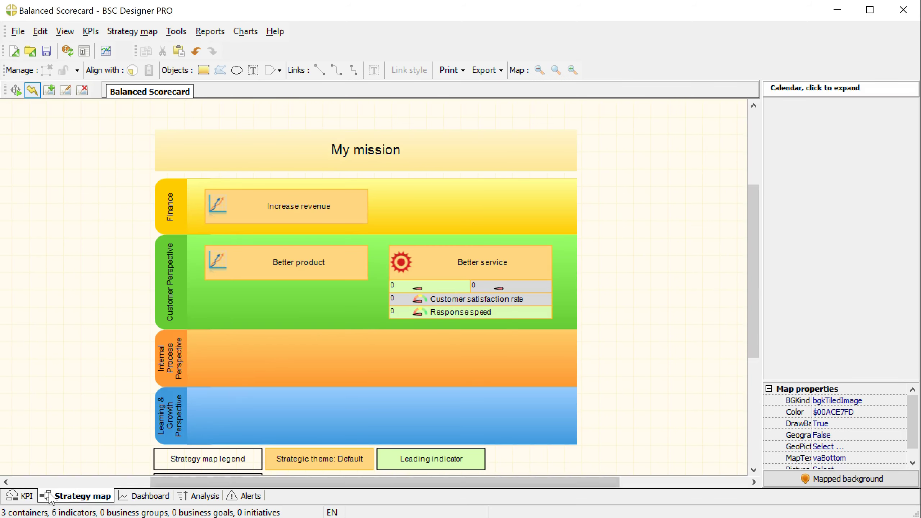
- Enter 40 as the current value of the Response speed indicator in the KPI tree
{"action": "left_click", "coordinate": [26, 496]}
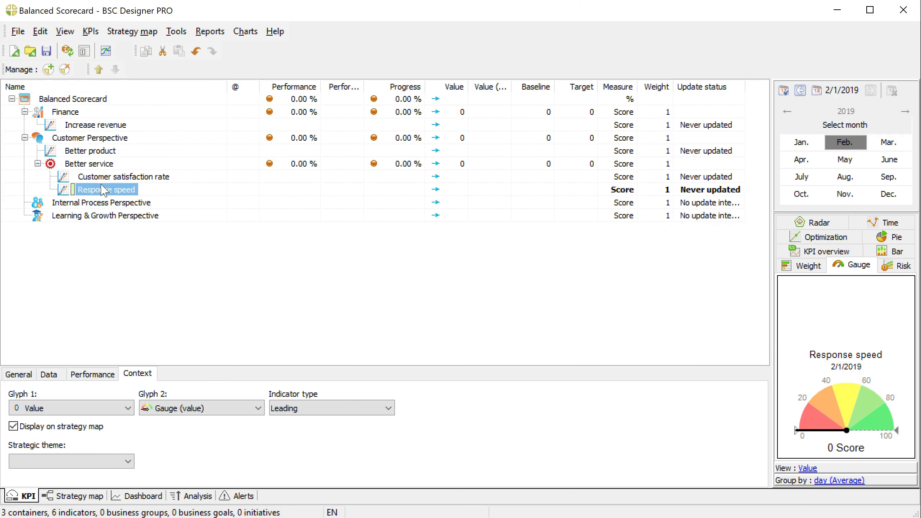
{"action": "left_click", "coordinate": [48, 374]}
{"action": "left_click", "coordinate": [70, 408]}
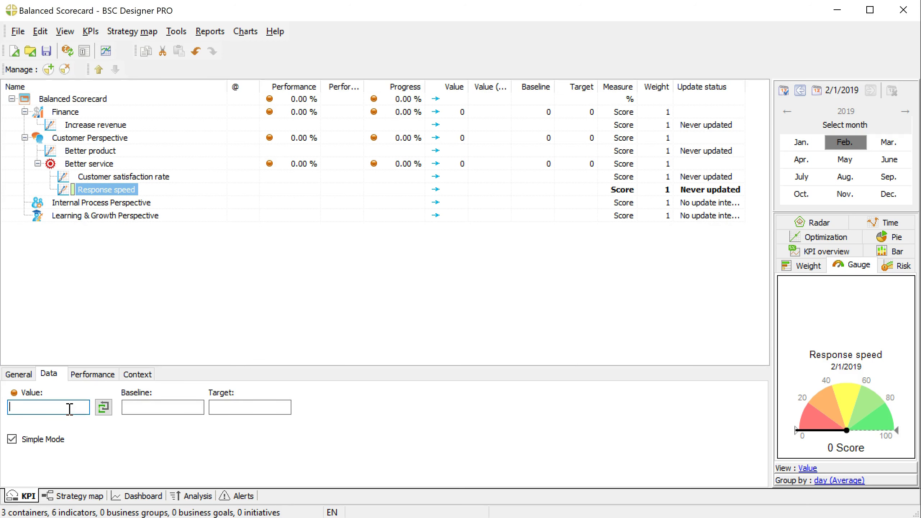
{"action": "type", "text": "40"}
{"action": "key", "text": "Return"}
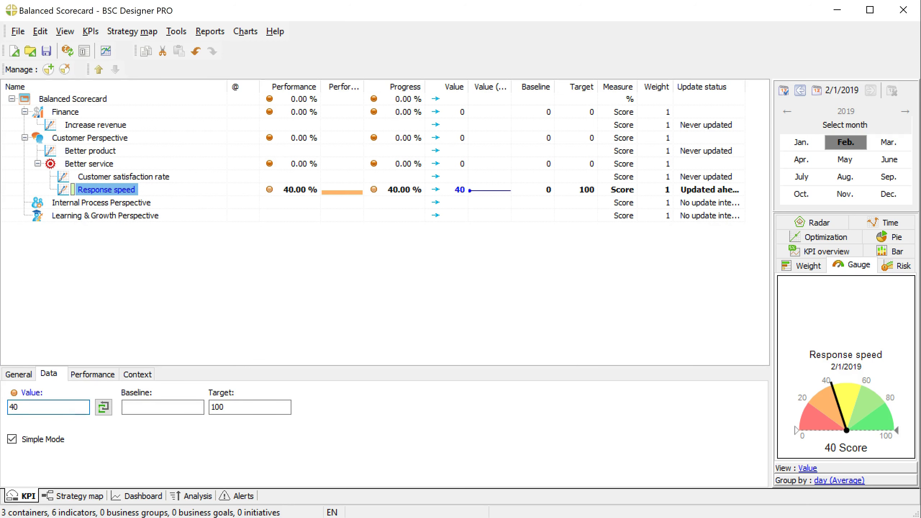
- Enter 80 as the value of the Customer satisfaction rate indicator and check Better service on the strategy map
{"action": "left_click", "coordinate": [120, 176]}
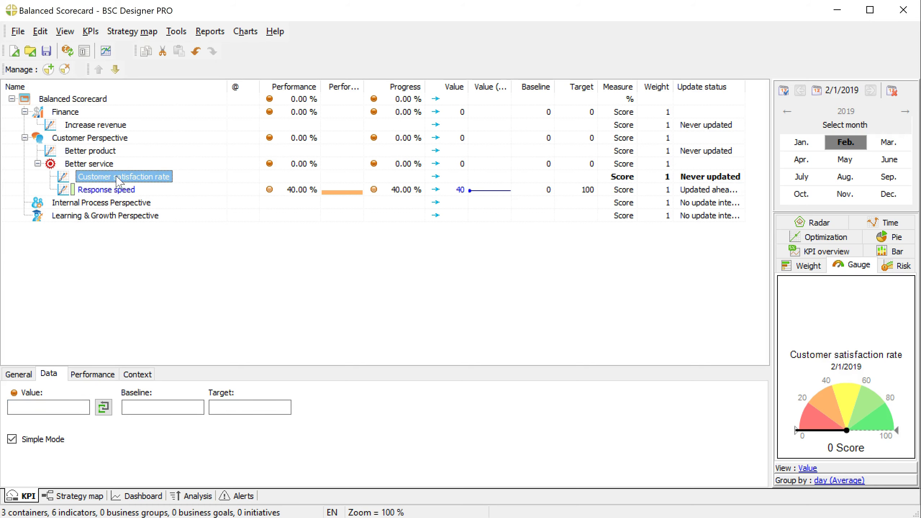
{"action": "left_click", "coordinate": [55, 406]}
{"action": "type", "text": "80"}
{"action": "key", "text": "Return"}
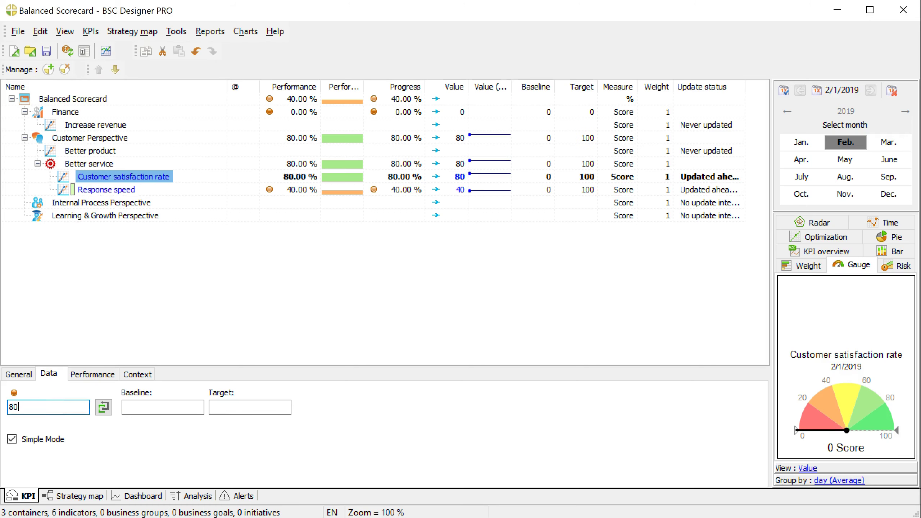
{"action": "left_click", "coordinate": [73, 498]}
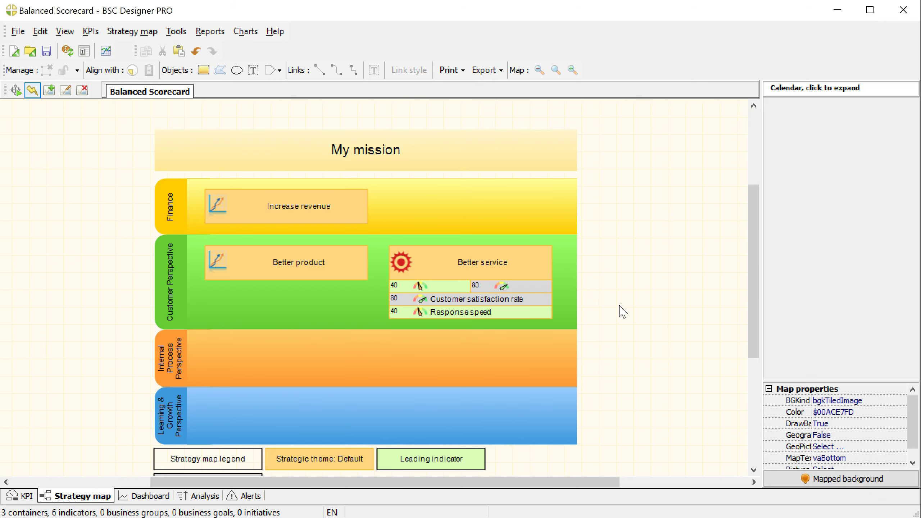
{"action": "scroll", "coordinate": [759, 263], "scroll_direction": "down", "scroll_amount": 3}
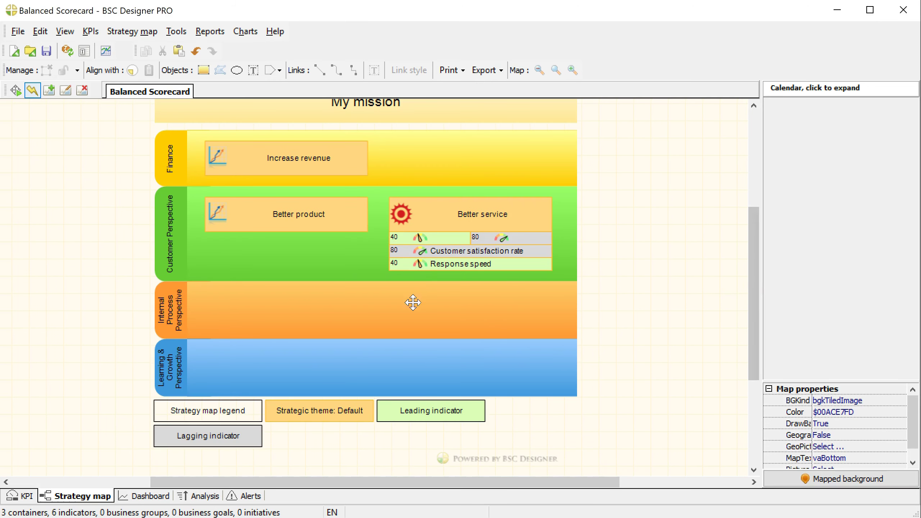
{"action": "left_click", "coordinate": [16, 495]}
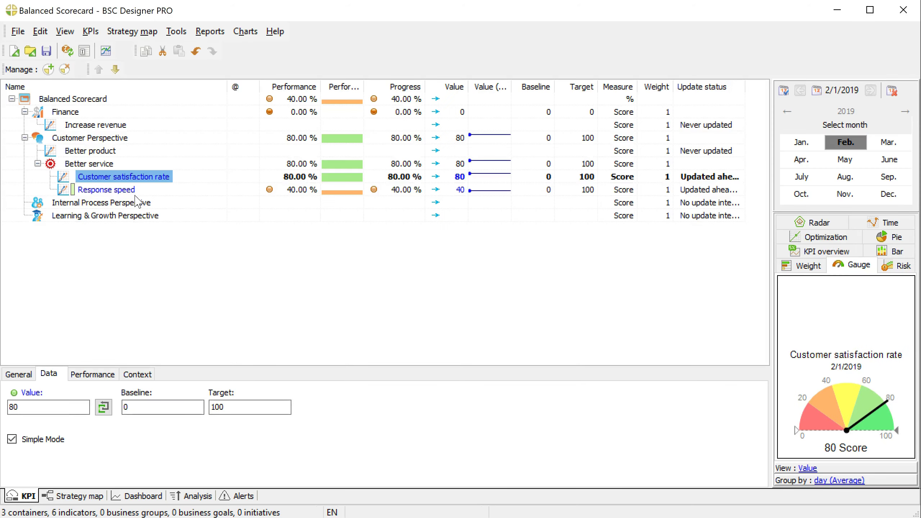
{"action": "left_click", "coordinate": [62, 500]}
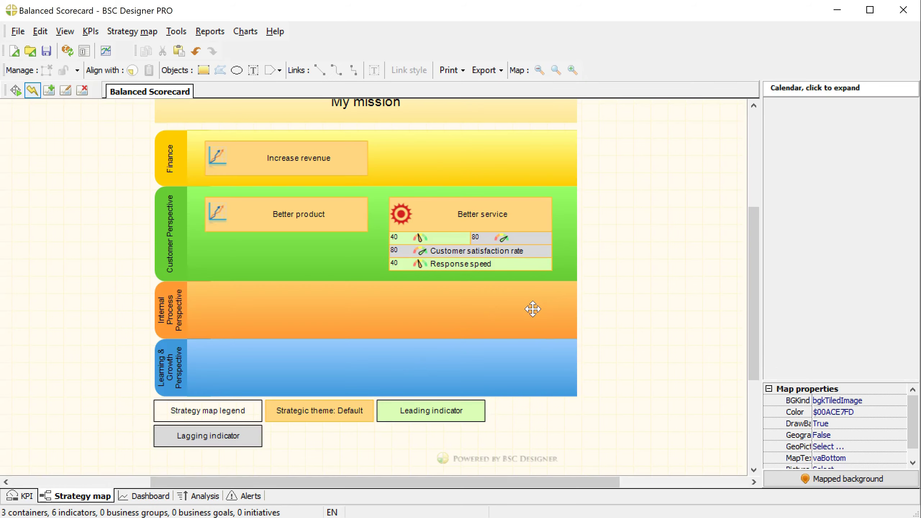
{"action": "left_click", "coordinate": [533, 309]}
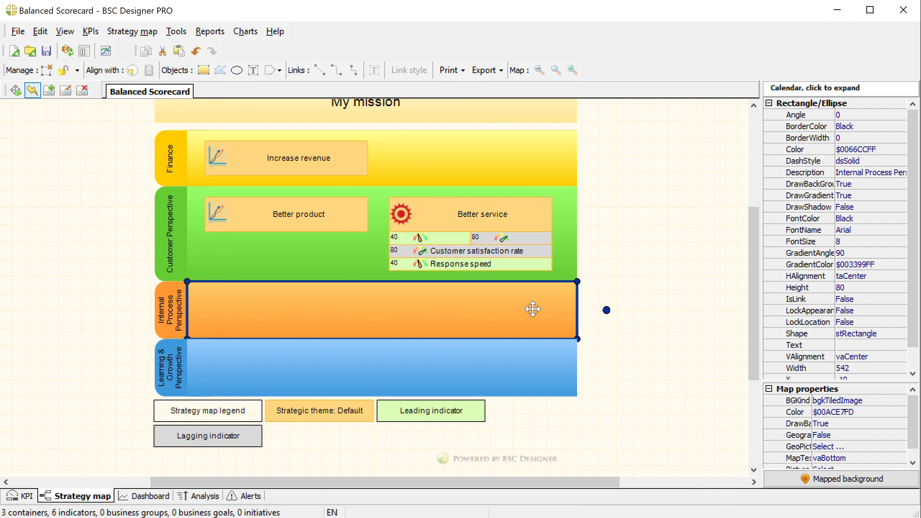
{"action": "left_click", "coordinate": [665, 286]}
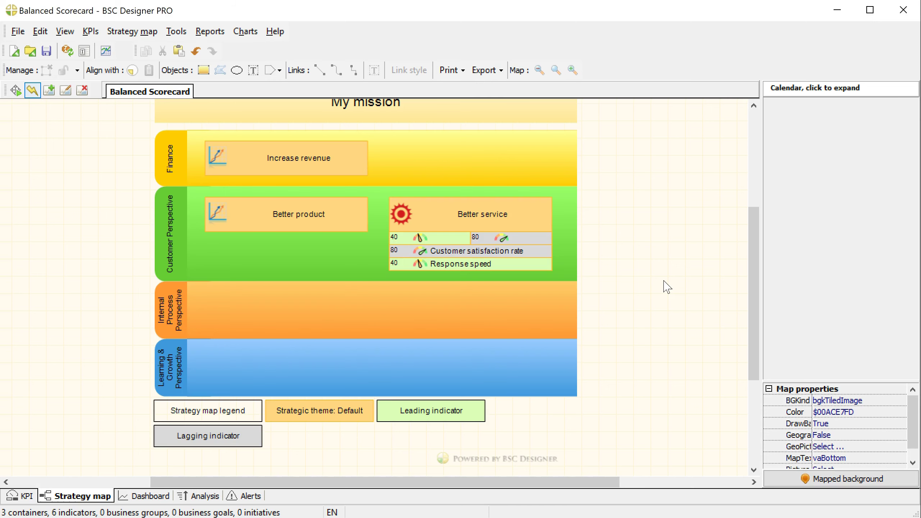
- Add a new lagging KPI named "Internal testing" to the Internal Process Perspective on the strategy map
{"action": "left_click", "coordinate": [401, 308]}
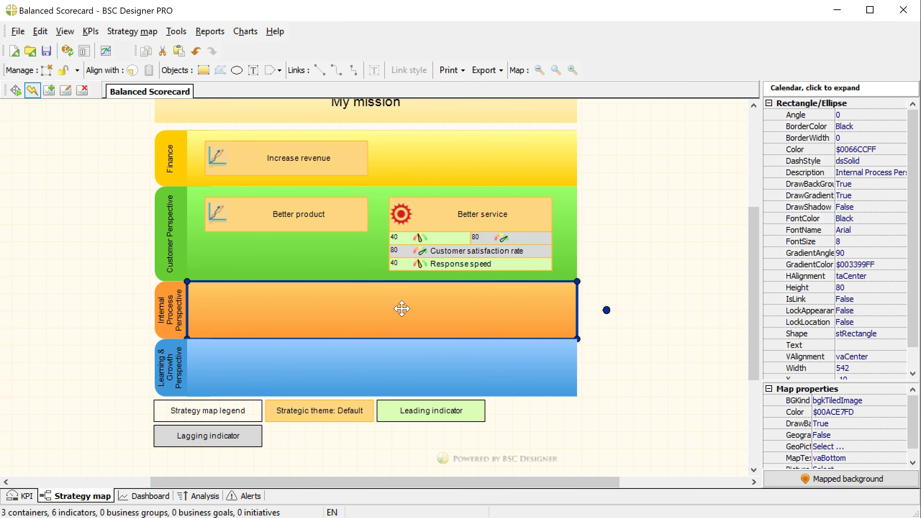
{"action": "left_click", "coordinate": [132, 71]}
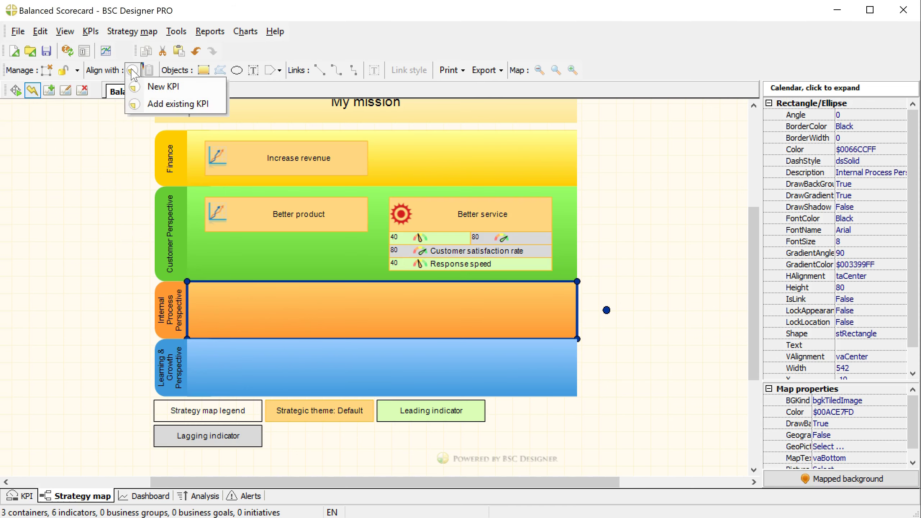
{"action": "left_click", "coordinate": [156, 87]}
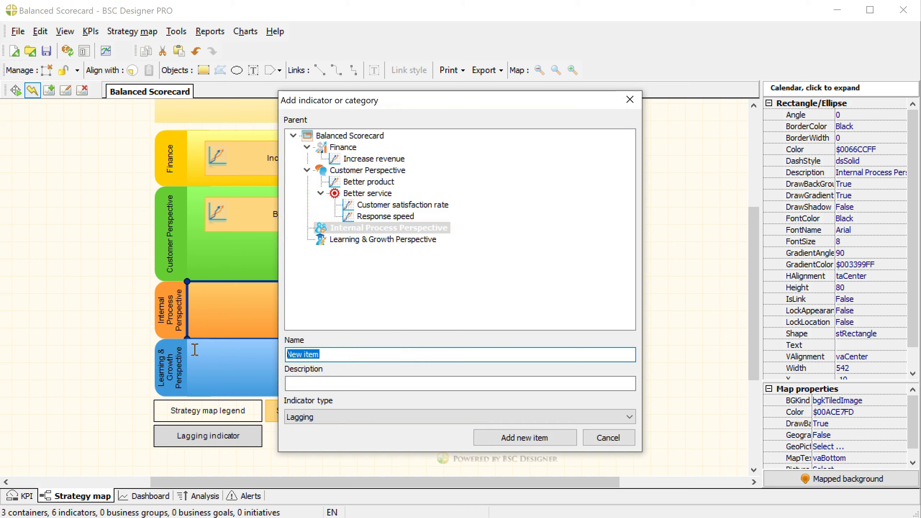
{"action": "left_click_drag", "start_coordinate": [366, 103], "coordinate": [520, 102]}
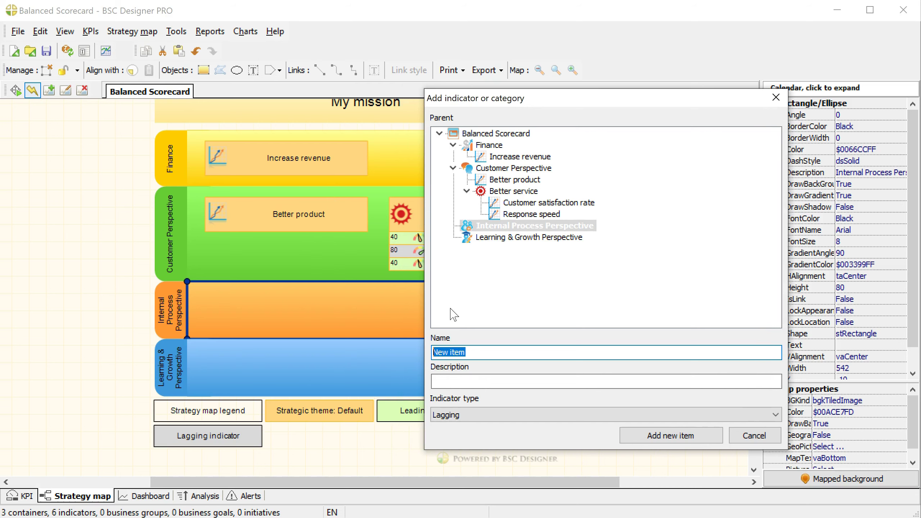
{"action": "type", "text": "B"}
{"action": "left_click", "coordinate": [661, 436]}
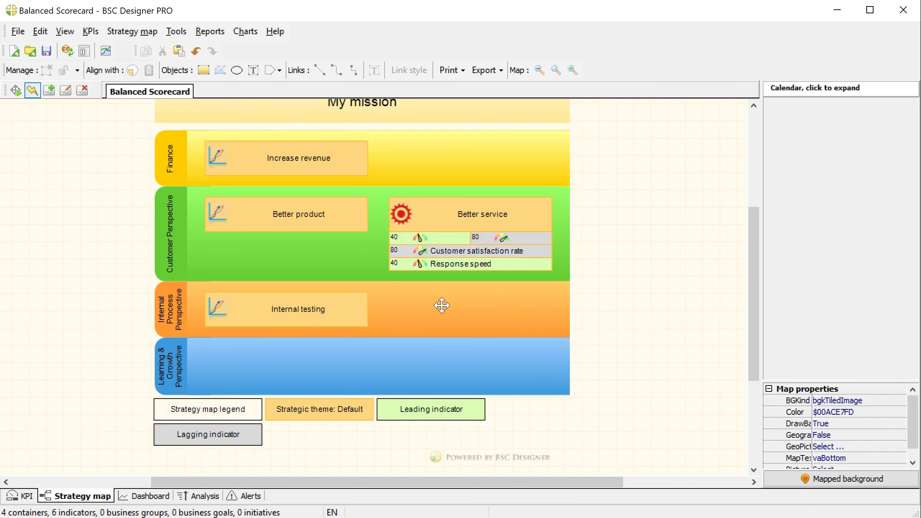
- Add a new lagging KPI named "Create CRM" beside Internal testing in the Internal Process Perspective
{"action": "left_click", "coordinate": [440, 304]}
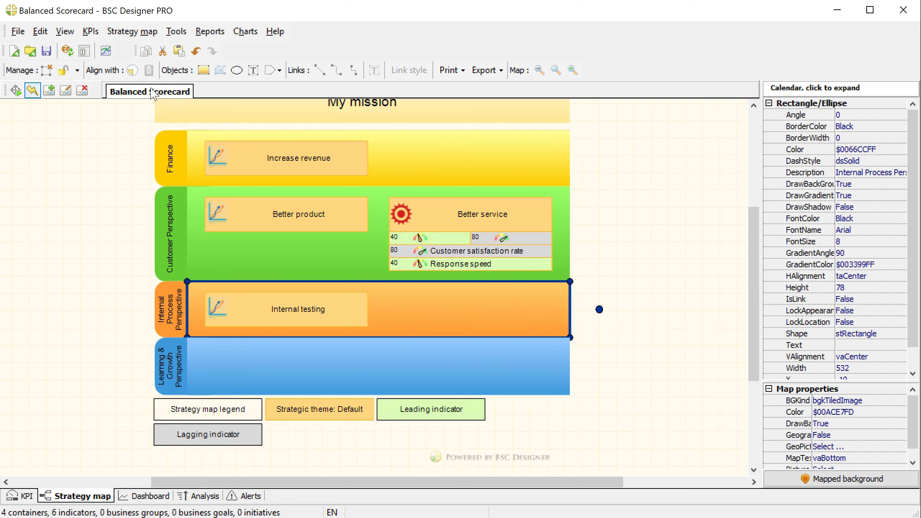
{"action": "left_click", "coordinate": [131, 71]}
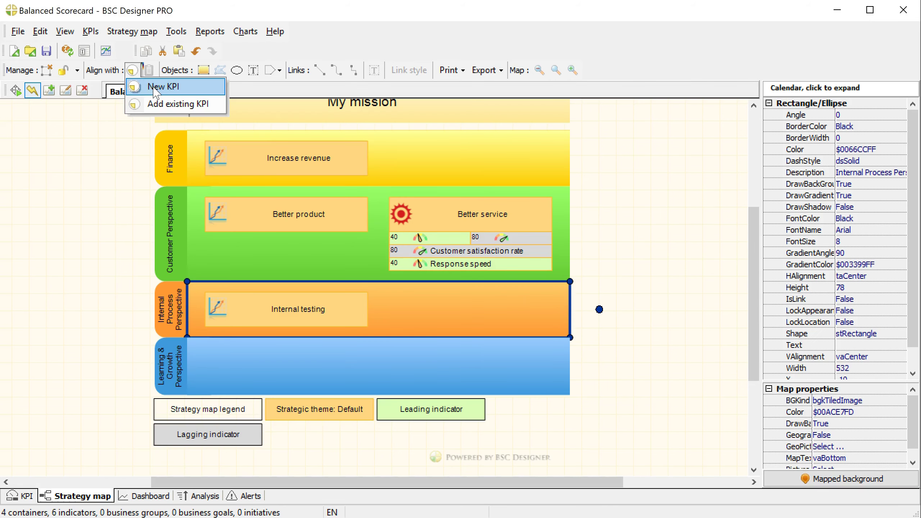
{"action": "left_click", "coordinate": [152, 86]}
{"action": "left_click", "coordinate": [353, 356]}
{"action": "key", "text": "ctrl+a"}
{"action": "type", "text": "C"}
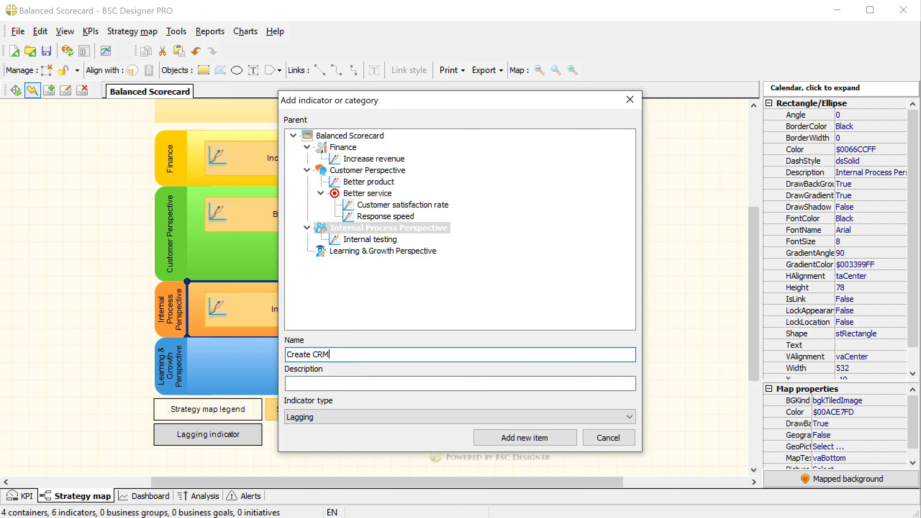
{"action": "left_click", "coordinate": [507, 437]}
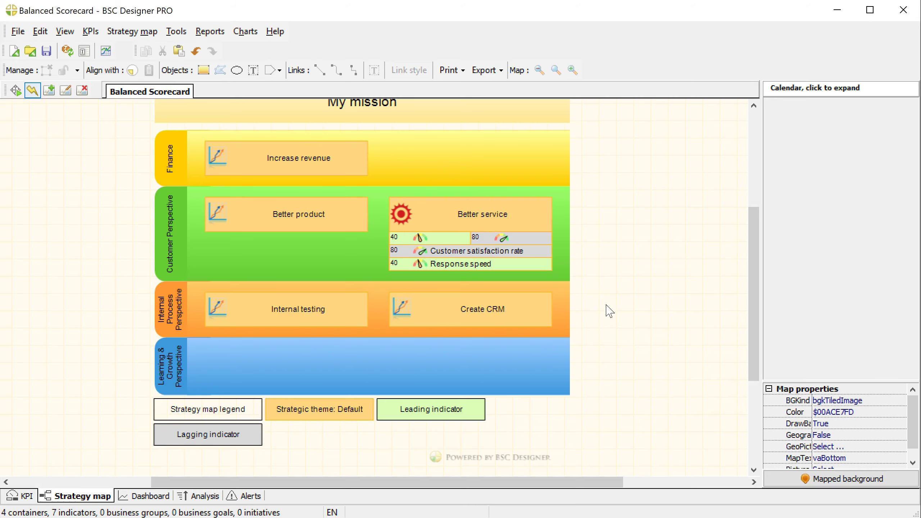
- Examine how the finance, customer and internal process goals on the strategy map relate by cause and effect
{"action": "left_click_drag", "start_coordinate": [751, 273], "coordinate": [750, 269]}
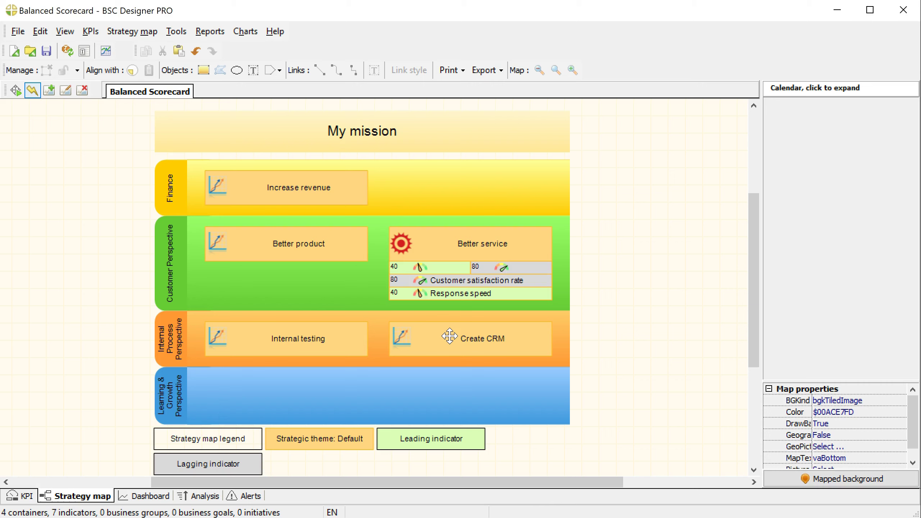
{"action": "left_click", "coordinate": [294, 184]}
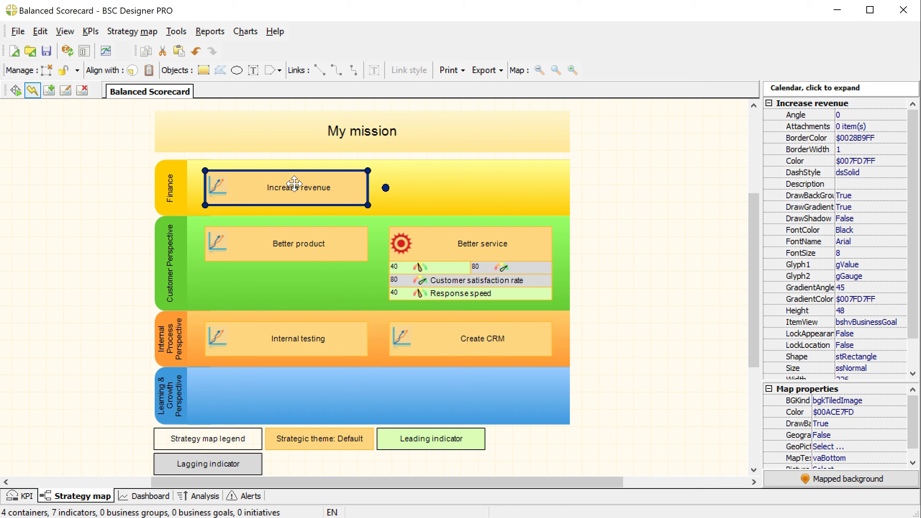
{"action": "left_click", "coordinate": [331, 249]}
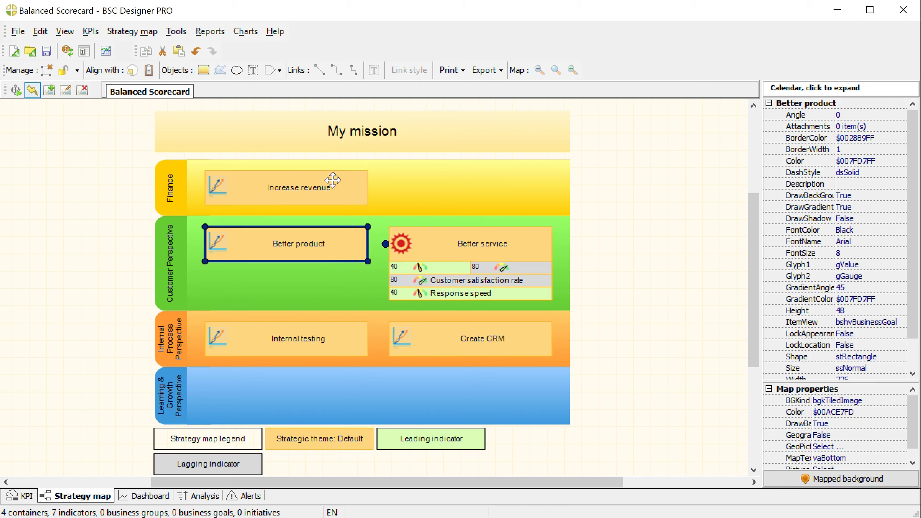
{"action": "left_click", "coordinate": [510, 244]}
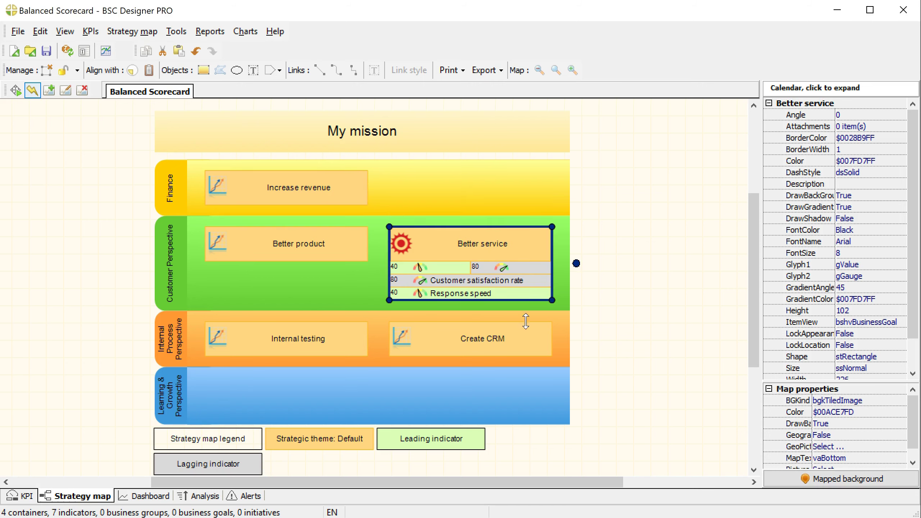
{"action": "left_click", "coordinate": [527, 338]}
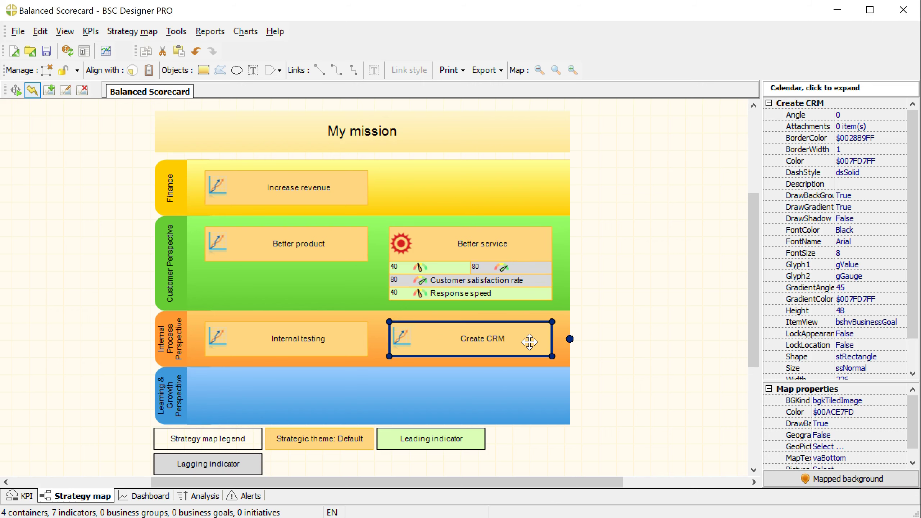
{"action": "left_click", "coordinate": [312, 237]}
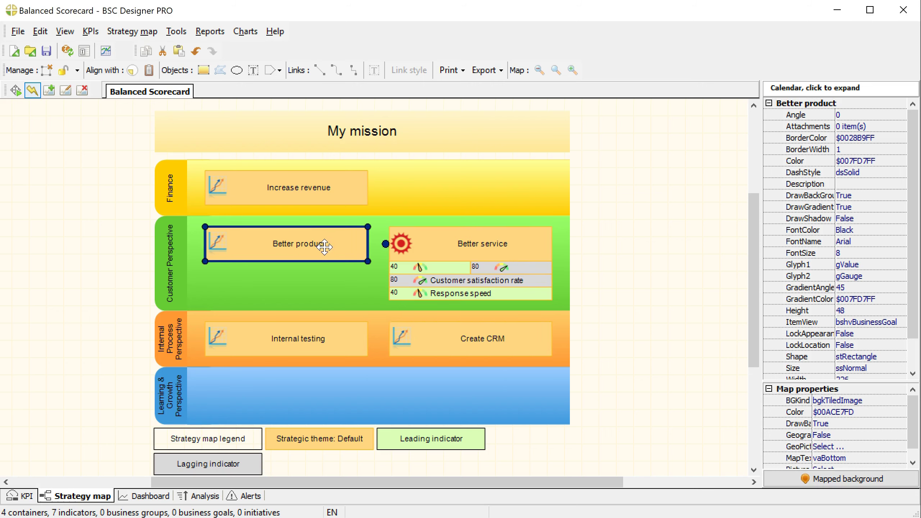
{"action": "left_click", "coordinate": [323, 332]}
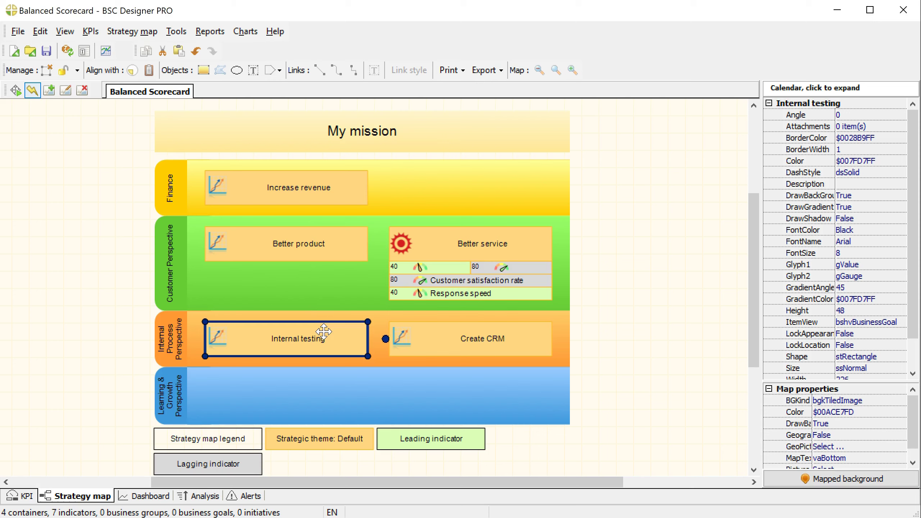
{"action": "left_click", "coordinate": [87, 312]}
- Draw an angled link from Create CRM up to Better service, connecting its lagging part to the leading part of Better service
{"action": "left_click", "coordinate": [353, 70]}
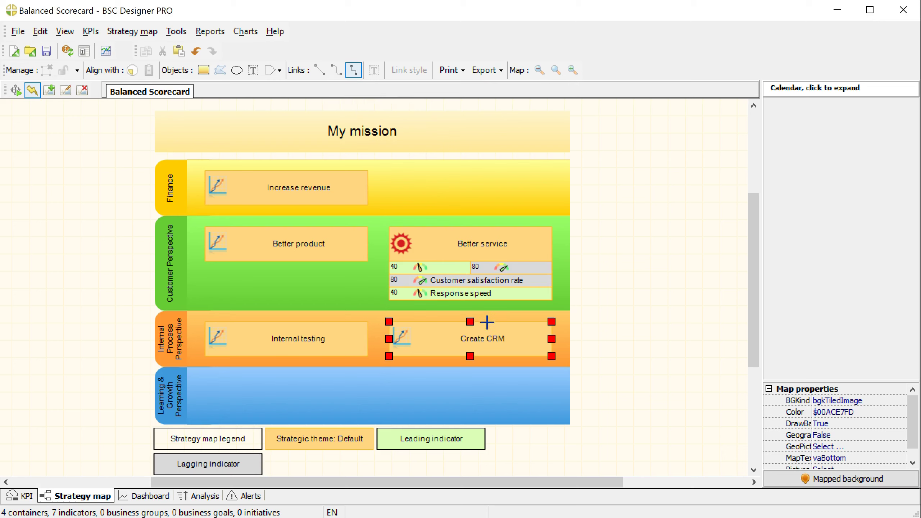
{"action": "left_click_drag", "start_coordinate": [469, 322], "coordinate": [470, 300]}
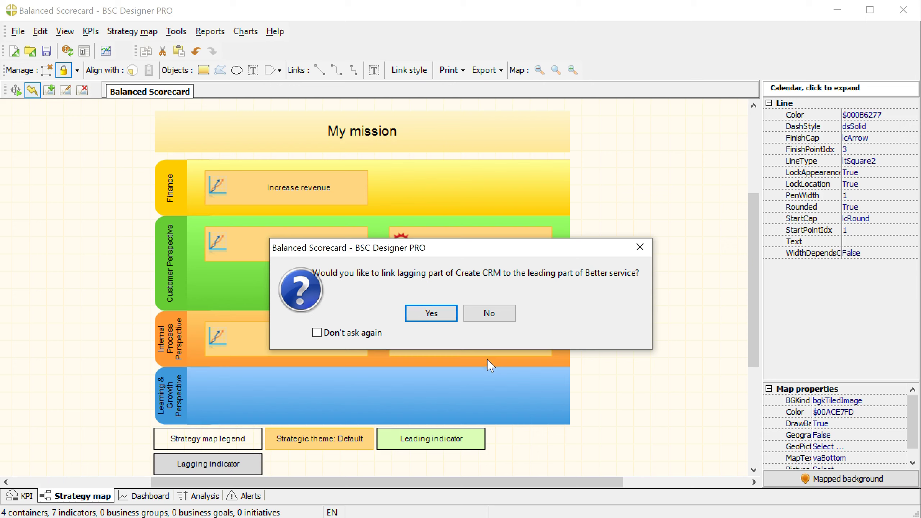
{"action": "left_click", "coordinate": [430, 313]}
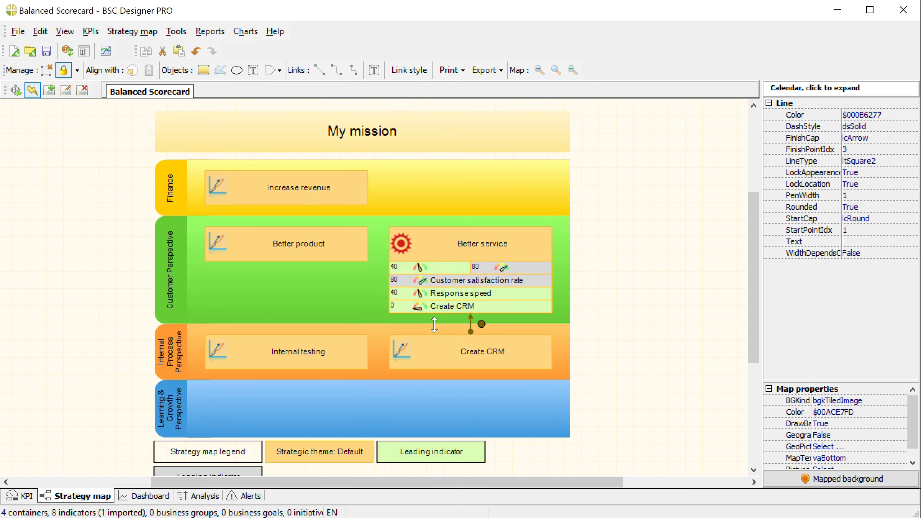
- Add an indicator named "Implementation progress" beneath Create CRM of the Internal Process Perspective in the KPI tree
{"action": "left_click", "coordinate": [474, 359]}
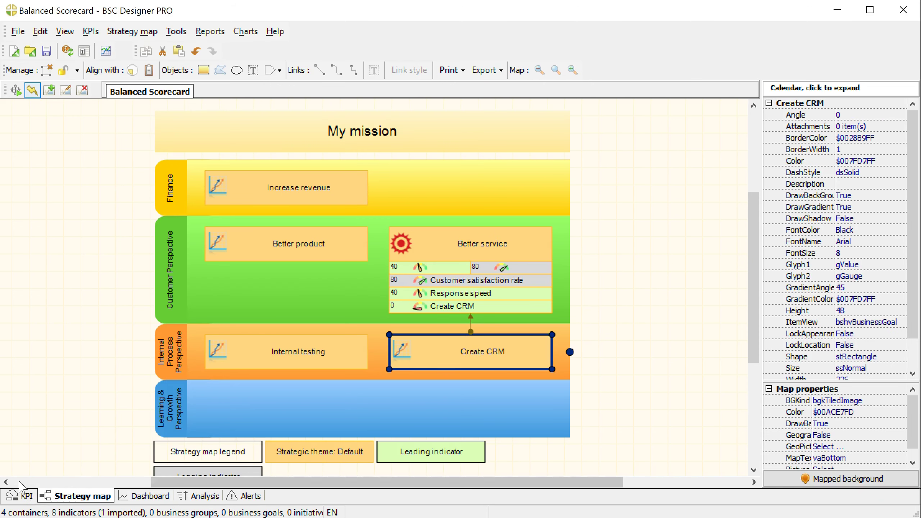
{"action": "left_click", "coordinate": [29, 499]}
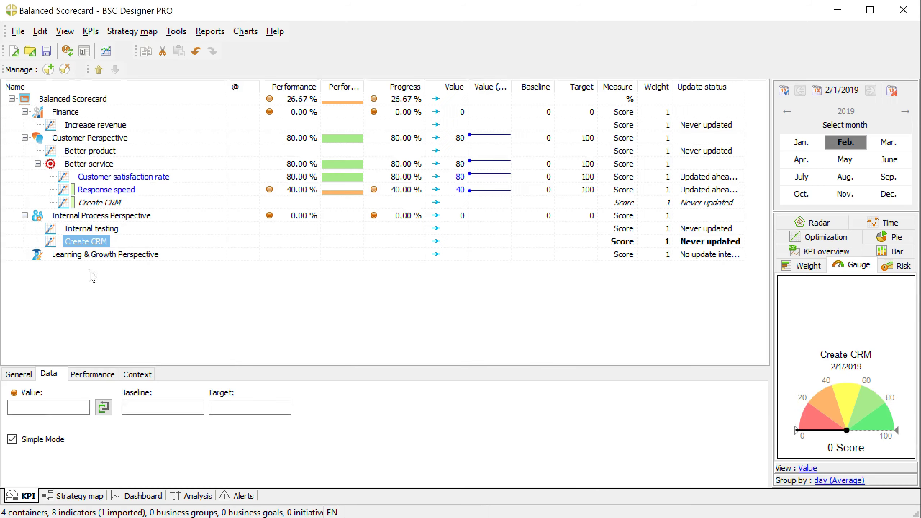
{"action": "left_click", "coordinate": [131, 278]}
{"action": "left_click", "coordinate": [48, 69]}
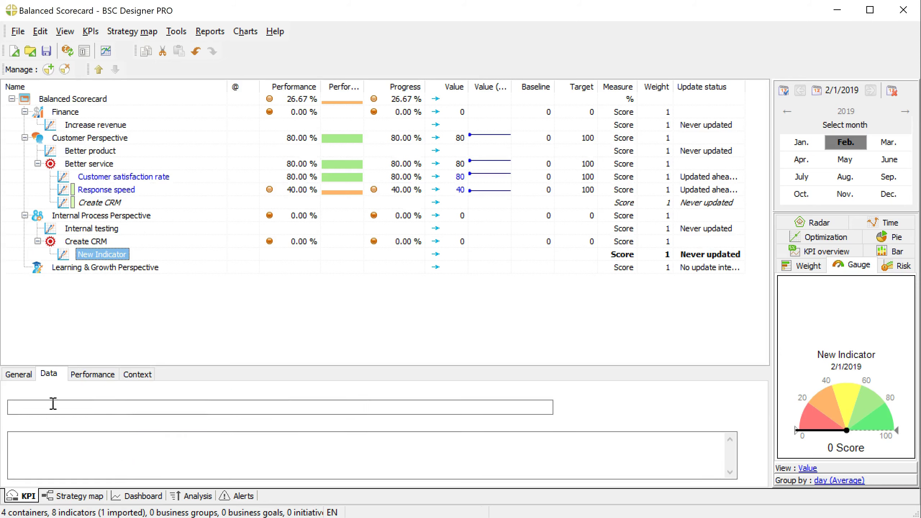
{"action": "type", "text": "Implementation progre"}
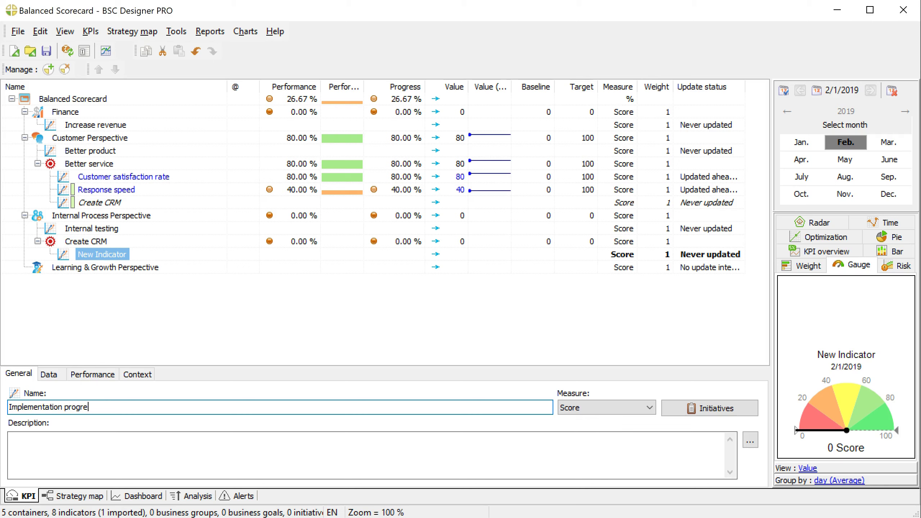
{"action": "key", "text": "Return"}
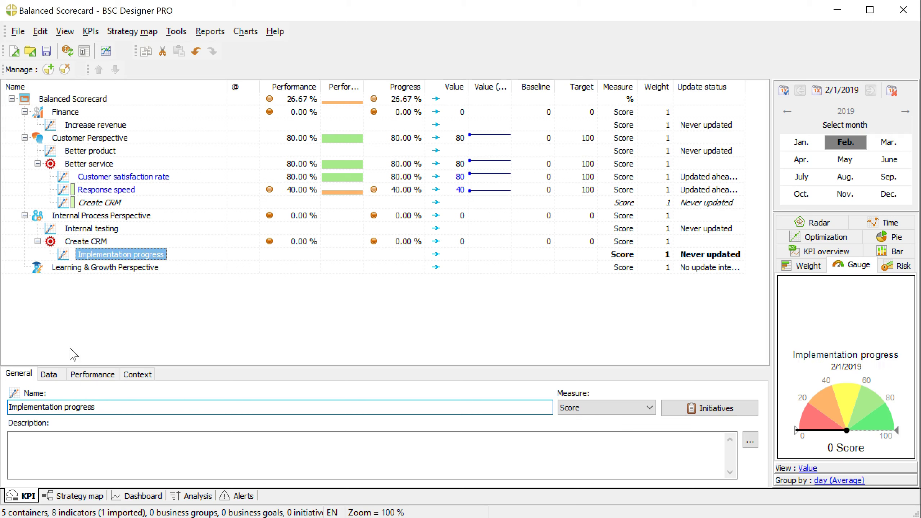
- Set the value of Implementation progress to 80 and return to the strategy map
{"action": "left_click", "coordinate": [54, 373]}
{"action": "left_click", "coordinate": [65, 404]}
{"action": "type", "text": "80"}
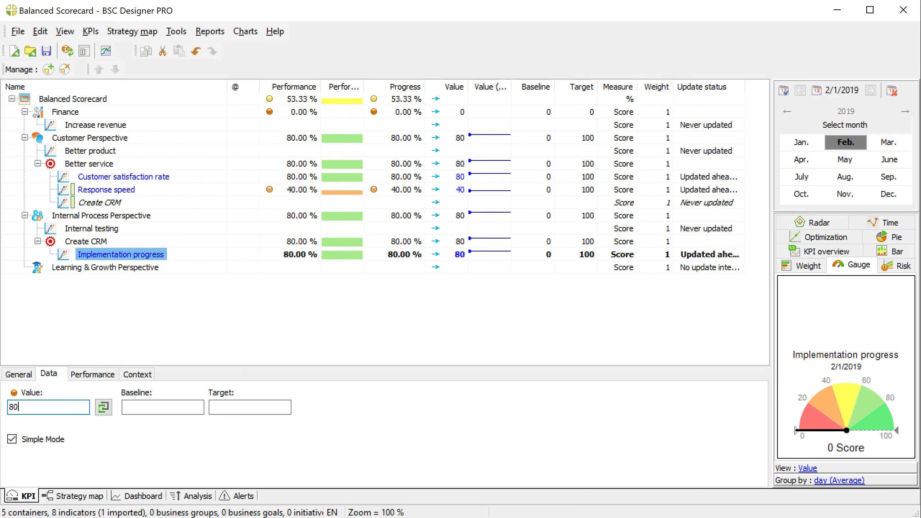
{"action": "left_click", "coordinate": [89, 495]}
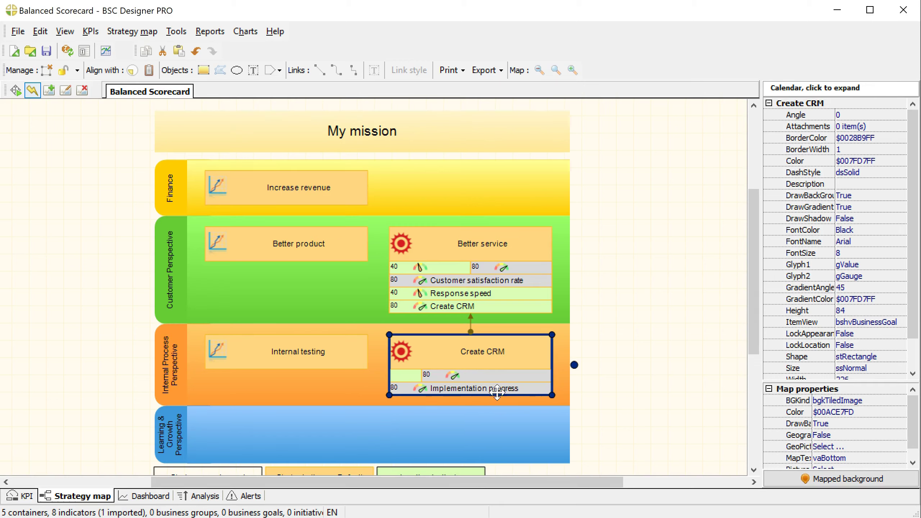
- Draw an angled link from Better service up to Increase revenue, connecting its lagging part to the leading part of Increase revenue
{"action": "left_click", "coordinate": [513, 253]}
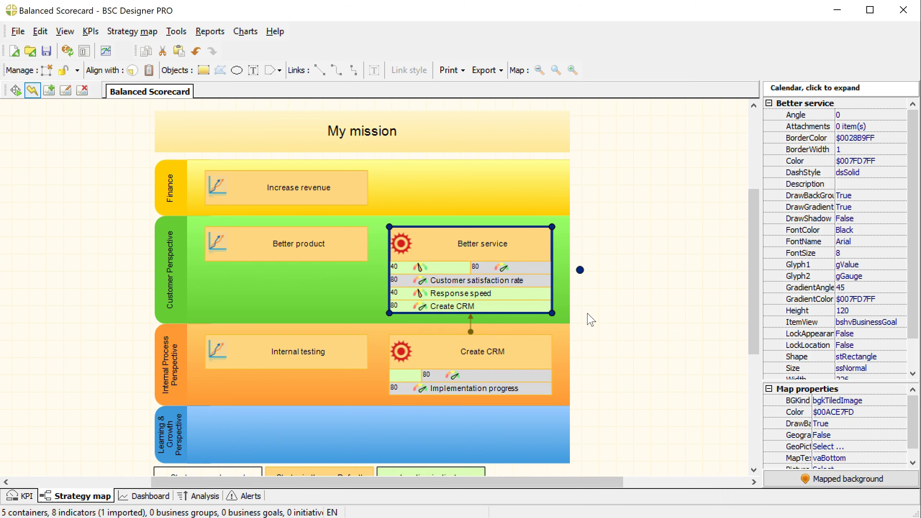
{"action": "left_click", "coordinate": [612, 311]}
{"action": "left_click", "coordinate": [354, 70]}
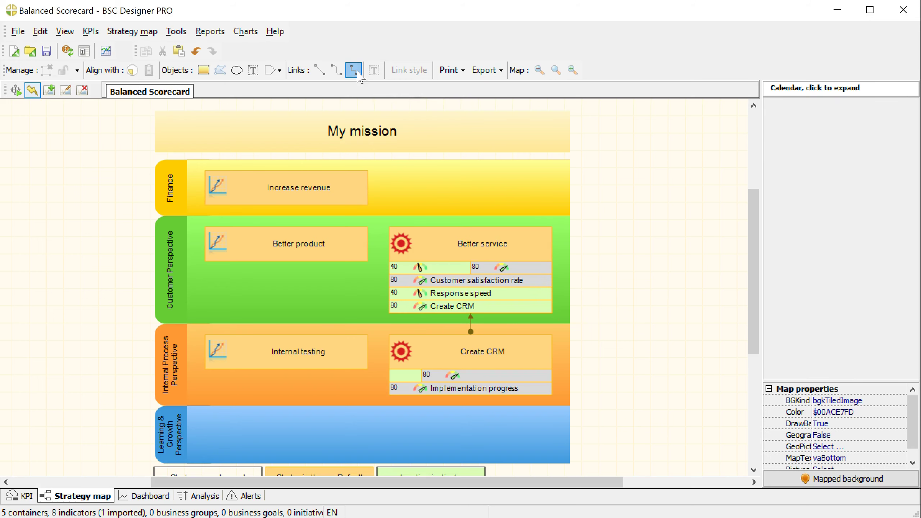
{"action": "left_click_drag", "start_coordinate": [470, 222], "coordinate": [286, 206]}
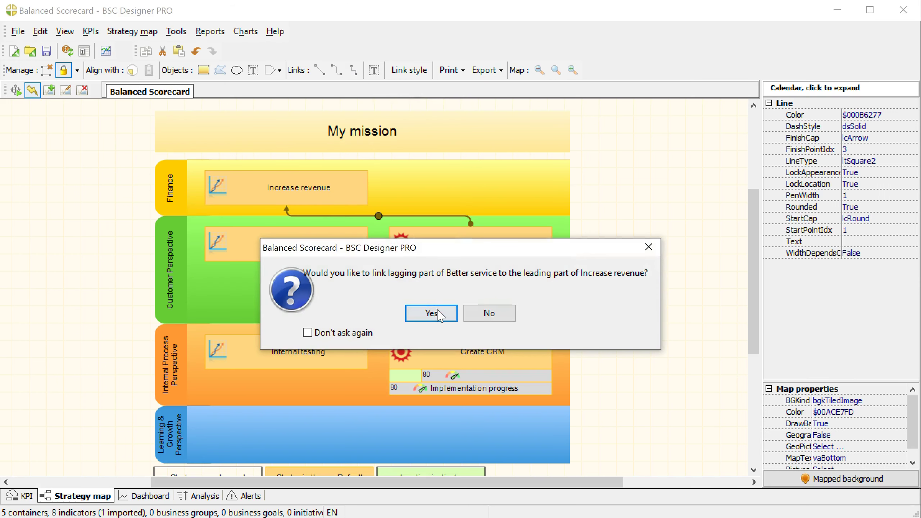
{"action": "left_click", "coordinate": [437, 311]}
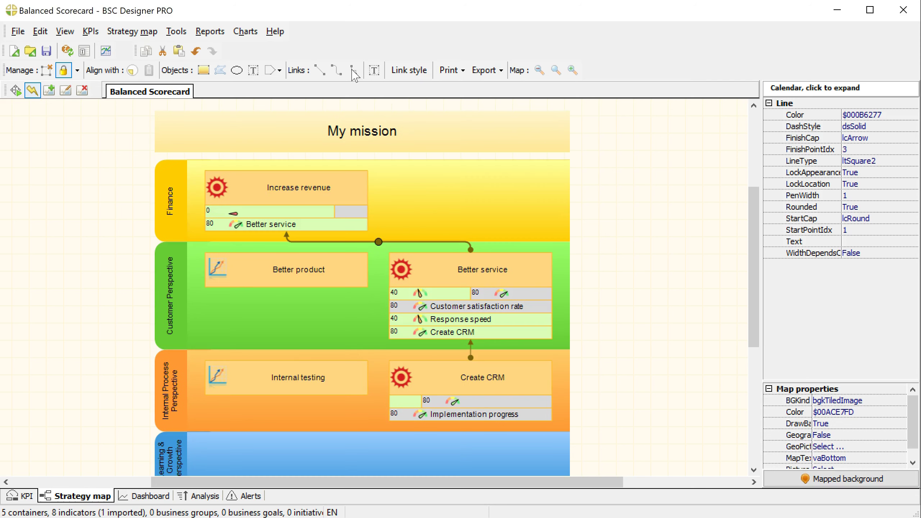
- Draw angled links from Internal testing up to Better product and from Better product up to Increase revenue, accepting the indicator linking for both
{"action": "left_click_drag", "start_coordinate": [287, 362], "coordinate": [285, 293]}
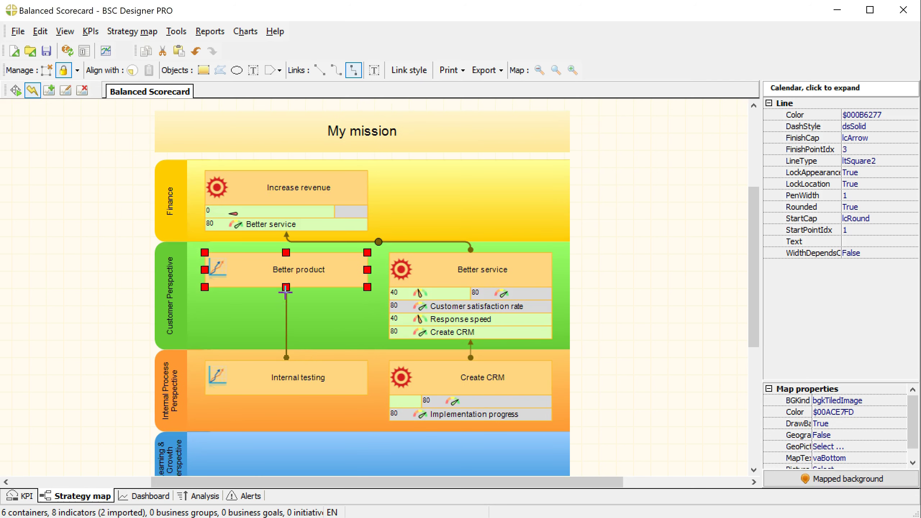
{"action": "left_click", "coordinate": [440, 314]}
{"action": "left_click", "coordinate": [353, 70]}
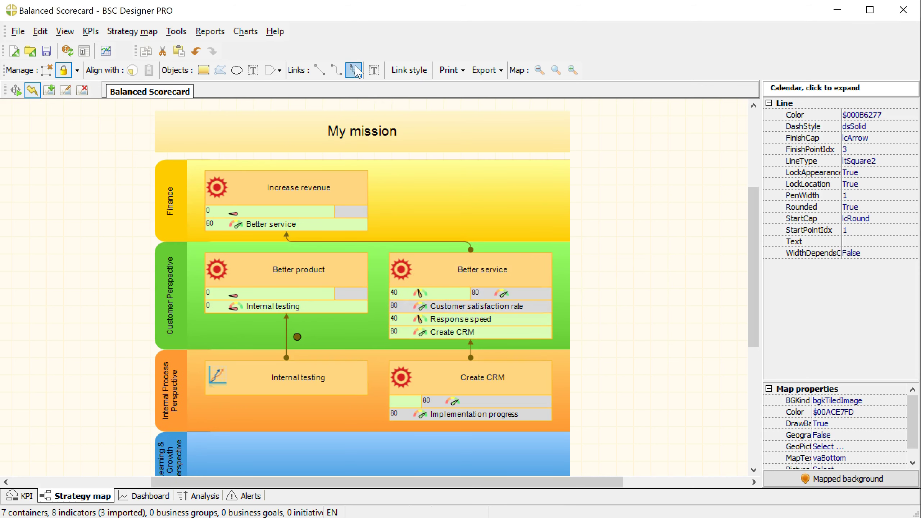
{"action": "left_click_drag", "start_coordinate": [286, 252], "coordinate": [287, 235]}
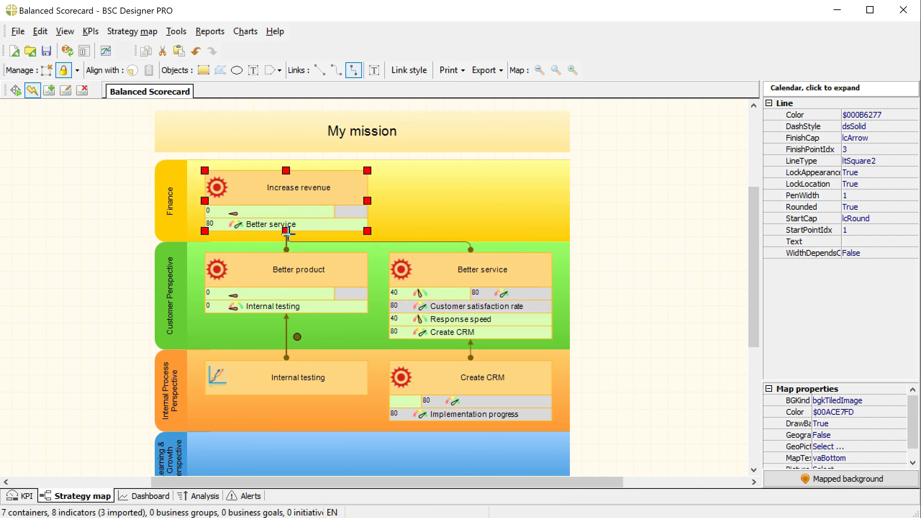
{"action": "left_click", "coordinate": [437, 314]}
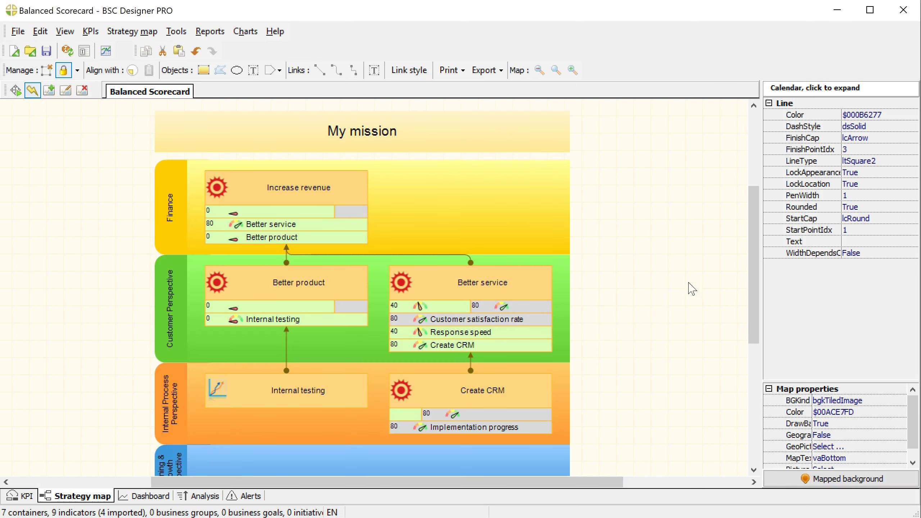
- Examine the linked goals on the strategy map, including the leading and lagging indicators inside Better service and Increase revenue
{"action": "left_click", "coordinate": [691, 289]}
{"action": "mouse_move", "coordinate": [755, 264]}
{"action": "left_mouse_down"}
{"action": "mouse_move", "coordinate": [755, 277]}
{"action": "mouse_move", "coordinate": [755, 266]}
{"action": "left_mouse_up"}
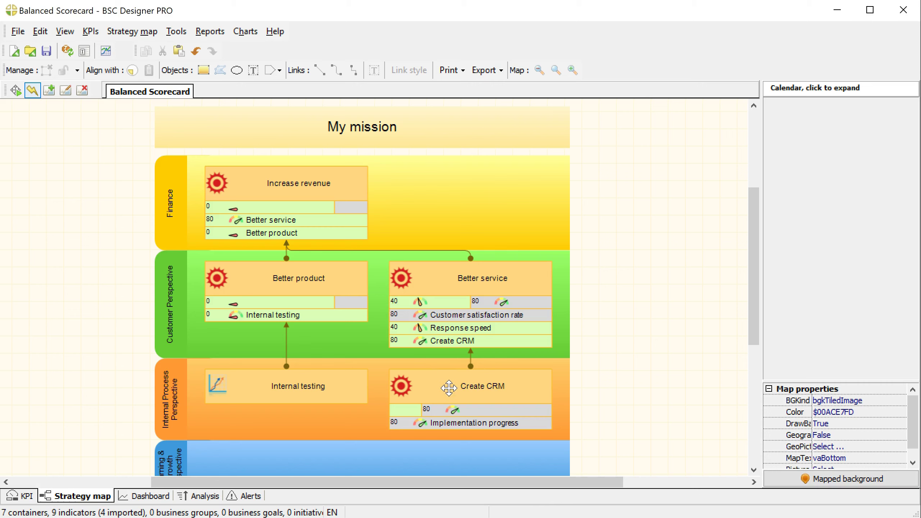
{"action": "left_click", "coordinate": [480, 302]}
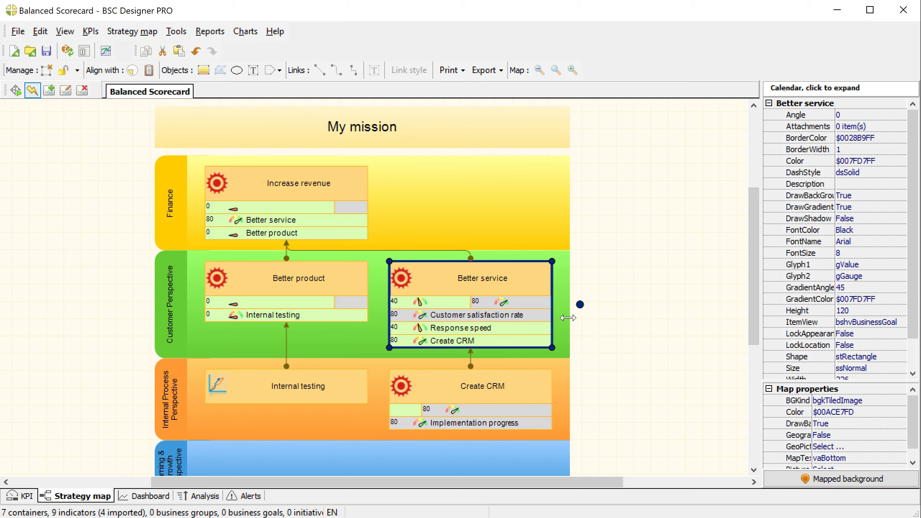
{"action": "left_click", "coordinate": [300, 158]}
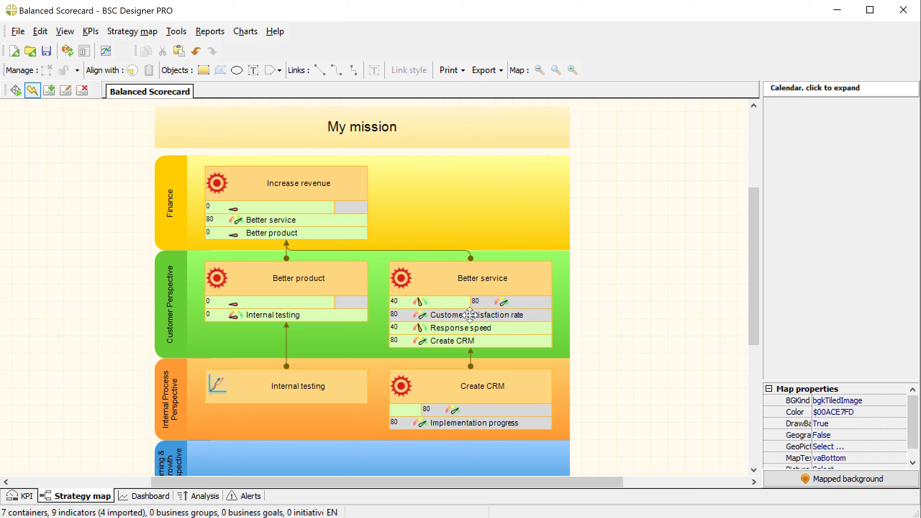
{"action": "left_click", "coordinate": [410, 315]}
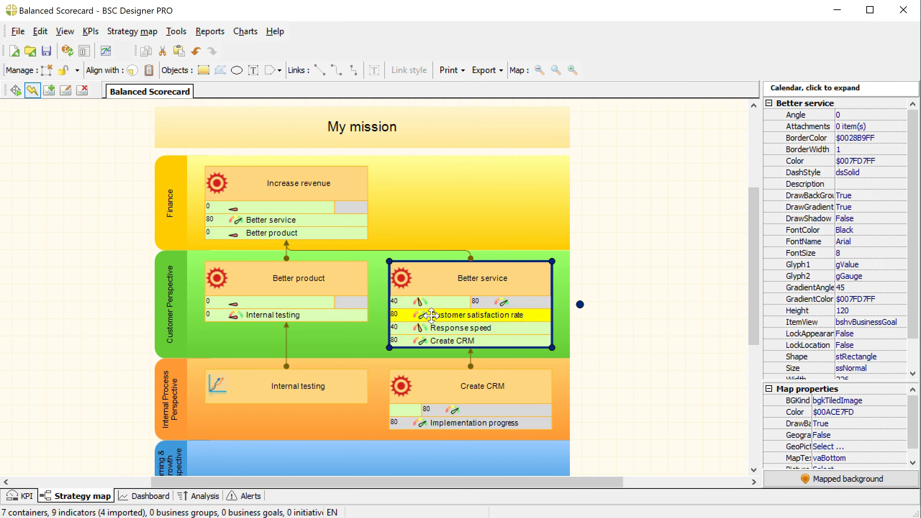
{"action": "left_click", "coordinate": [607, 321]}
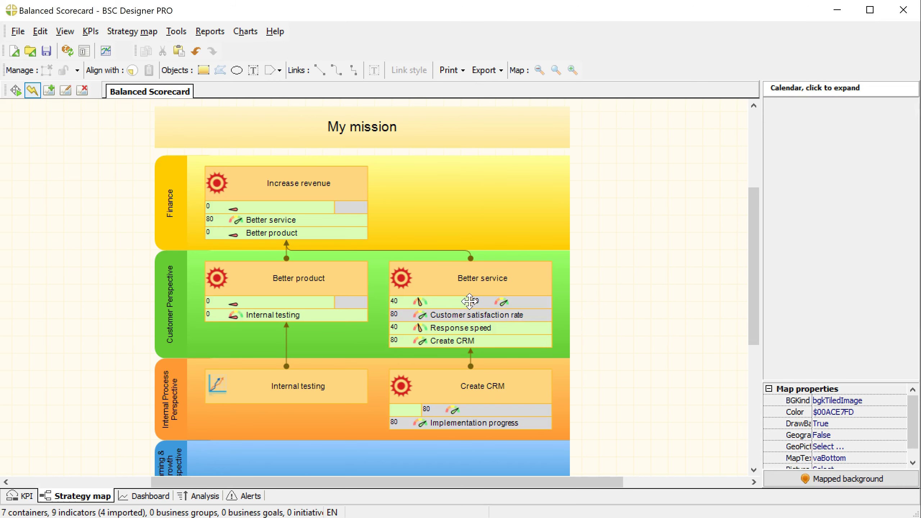
{"action": "left_click", "coordinate": [471, 279]}
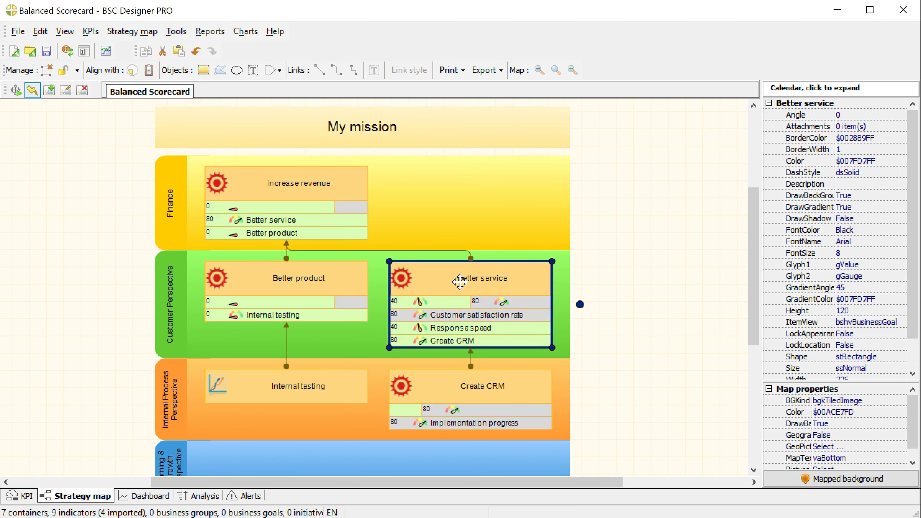
{"action": "left_click", "coordinate": [319, 178]}
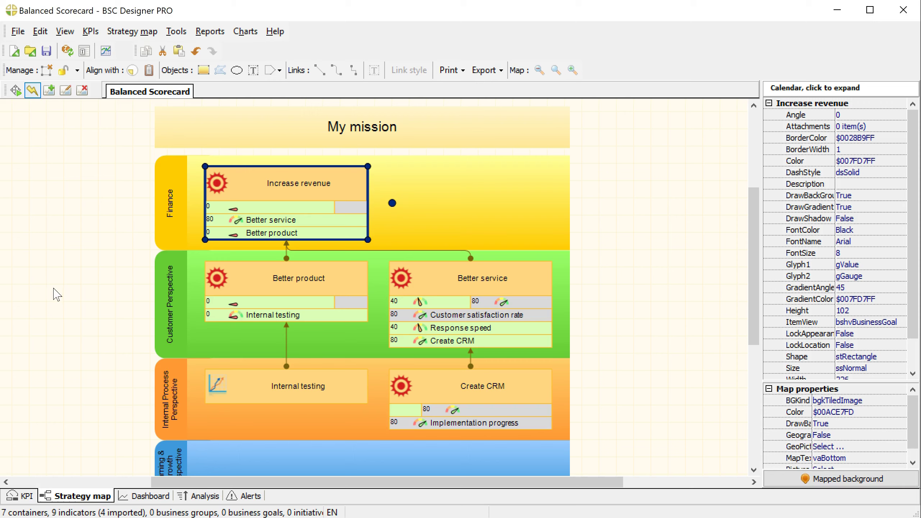
{"action": "left_click", "coordinate": [27, 143]}
- Add an initiative named "Do GUI testing" with a budget of 2000 USD to the Better product goal
{"action": "left_click", "coordinate": [333, 279]}
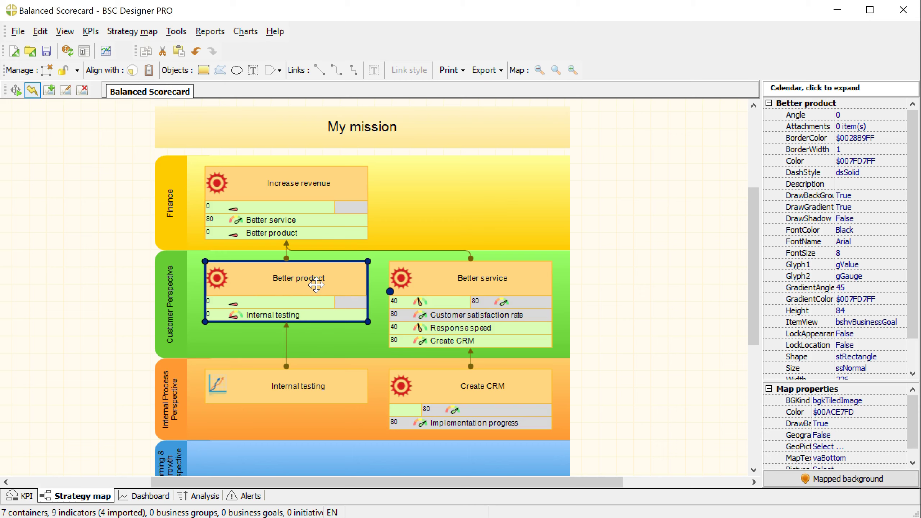
{"action": "left_click", "coordinate": [147, 71]}
{"action": "left_click", "coordinate": [270, 395]}
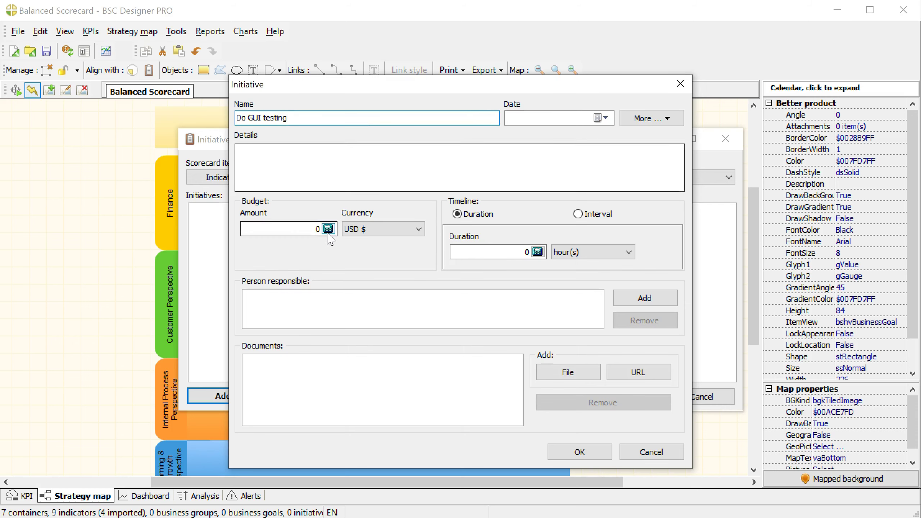
{"action": "left_click", "coordinate": [315, 229]}
{"action": "type", "text": "2000"}
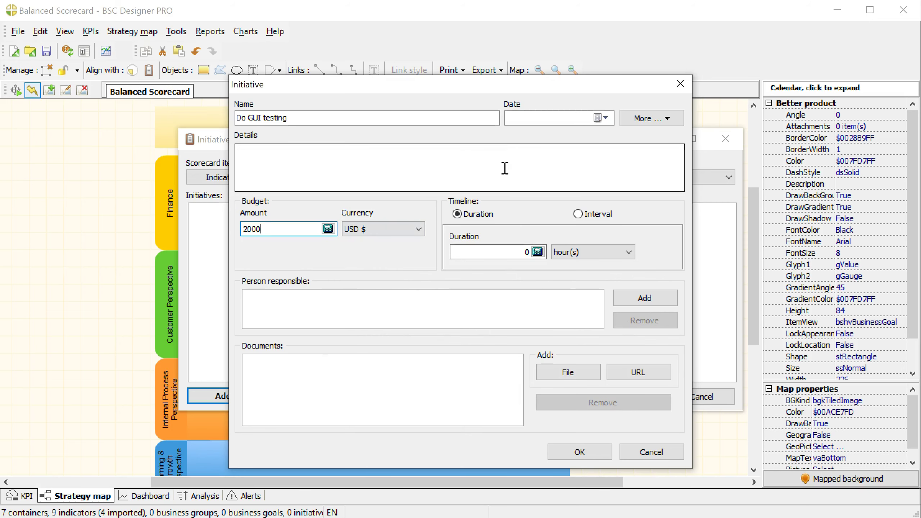
{"action": "left_click", "coordinate": [578, 451]}
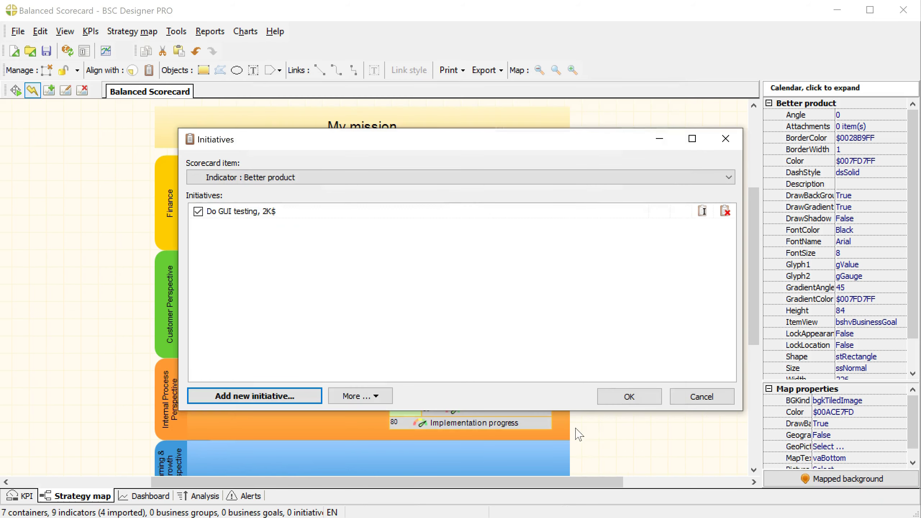
{"action": "left_click", "coordinate": [627, 399]}
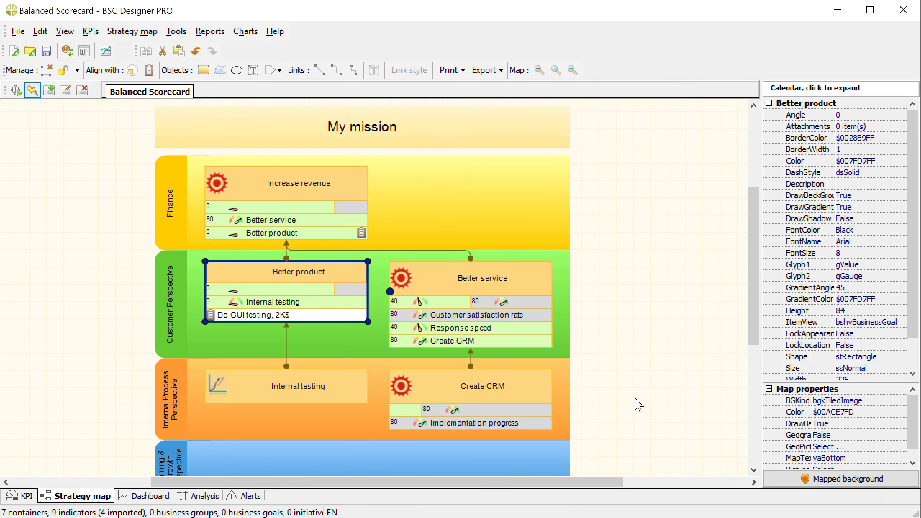
{"action": "left_click", "coordinate": [620, 308]}
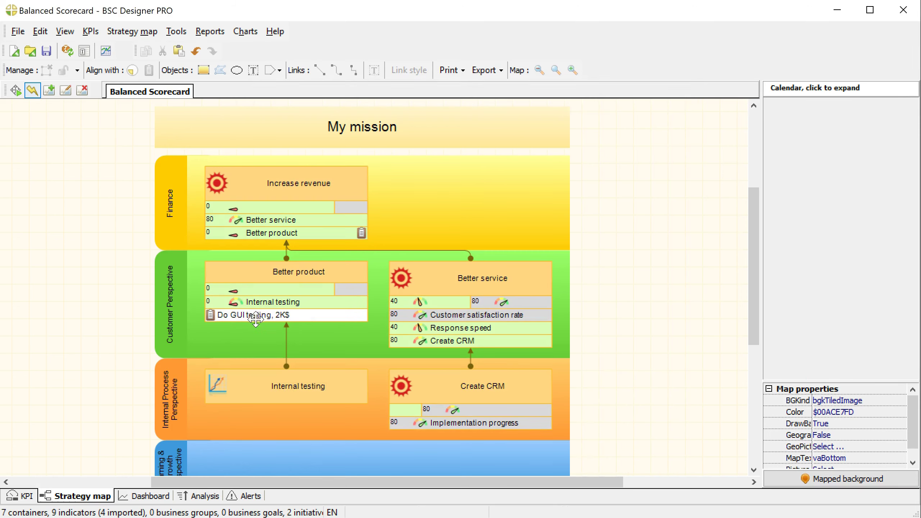
- Rearrange the strategy map with the Horizontal tree layout of the placement wizard
{"action": "left_click", "coordinate": [299, 286]}
{"action": "left_click", "coordinate": [16, 90]}
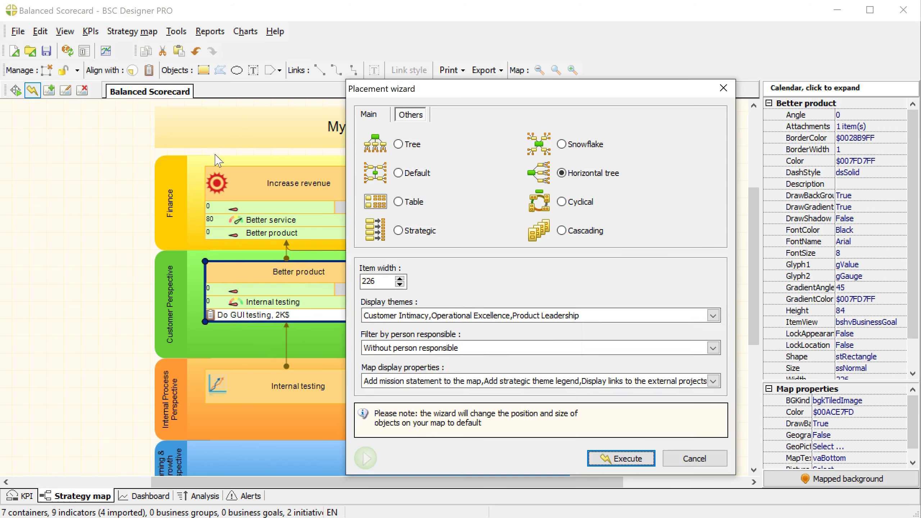
{"action": "left_click", "coordinate": [620, 457]}
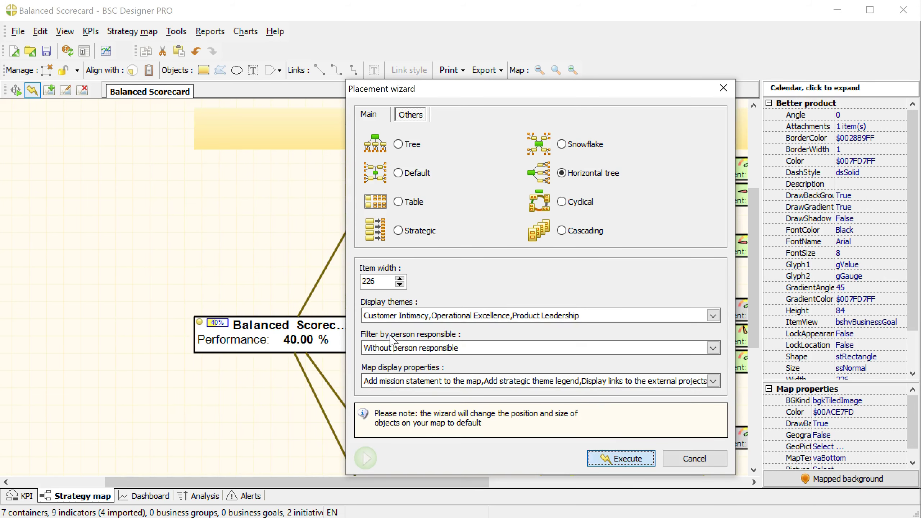
{"action": "left_click", "coordinate": [683, 455]}
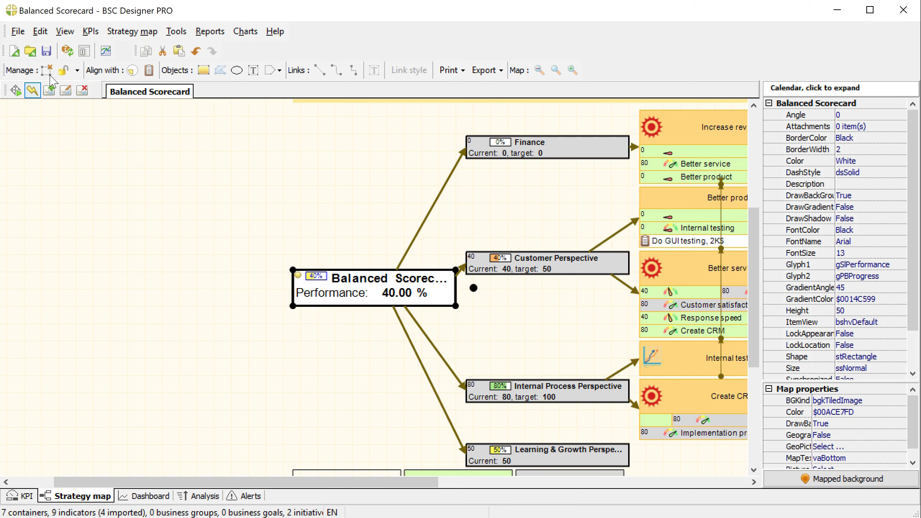
- Rearrange the strategy map with the Balanced Scorecard layout of the placement wizard
{"action": "left_click", "coordinate": [15, 90]}
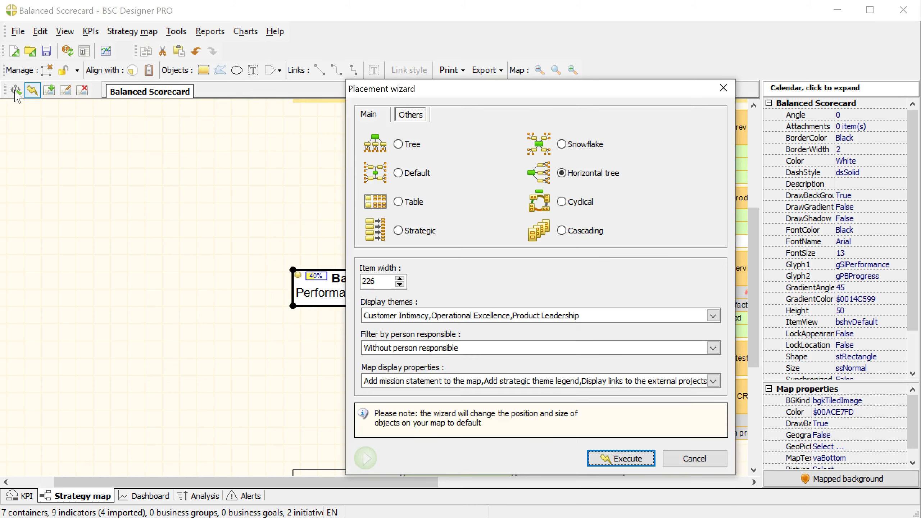
{"action": "left_click", "coordinate": [374, 116]}
{"action": "left_click", "coordinate": [621, 461]}
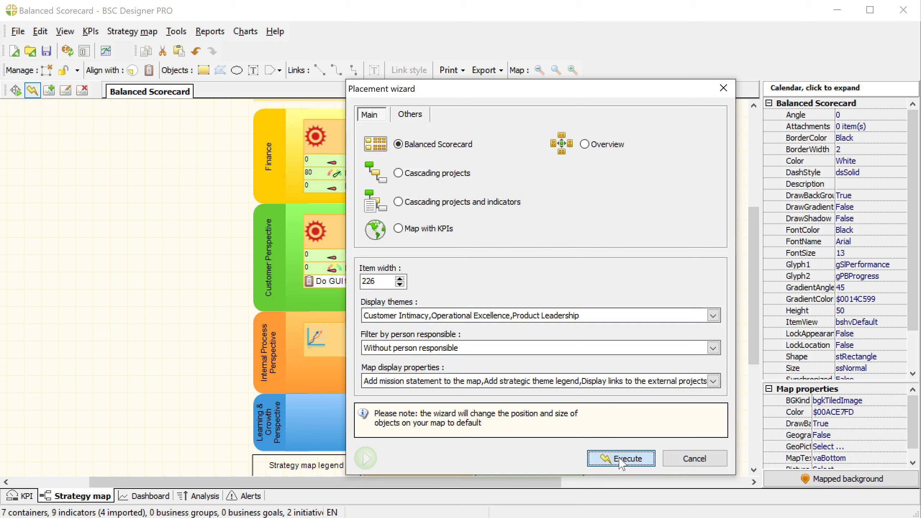
{"action": "left_click_drag", "start_coordinate": [753, 277], "coordinate": [753, 265]}
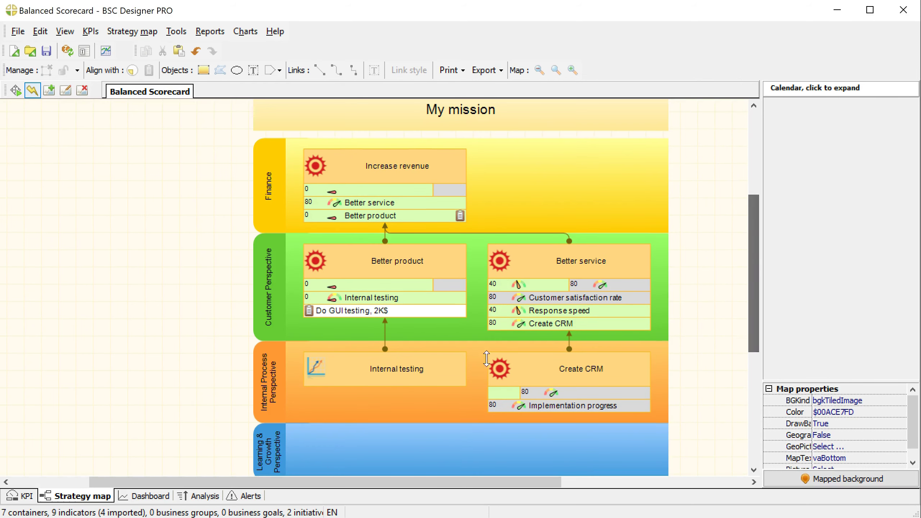
{"action": "left_click_drag", "start_coordinate": [314, 481], "coordinate": [402, 481]}
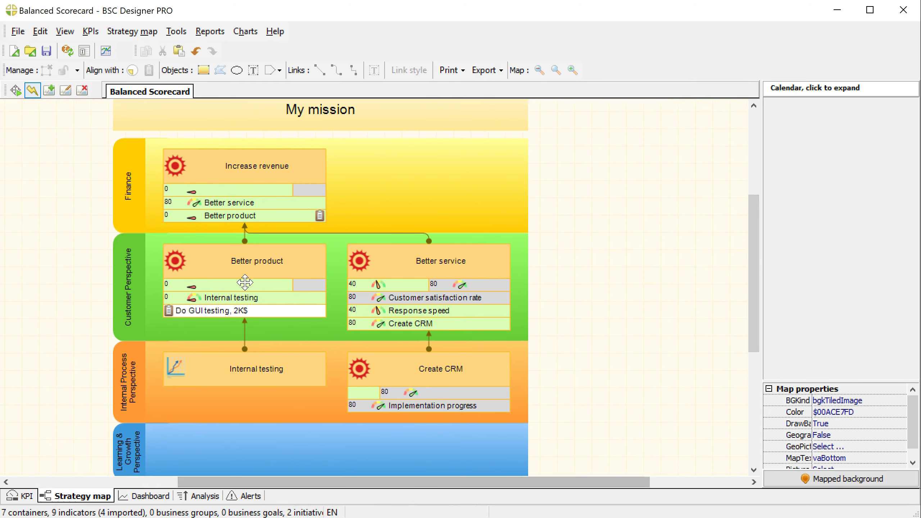
- Add a second initiative named "More ..." to Better product from the KPI tree and return to the strategy map
{"action": "double_click", "coordinate": [250, 262]}
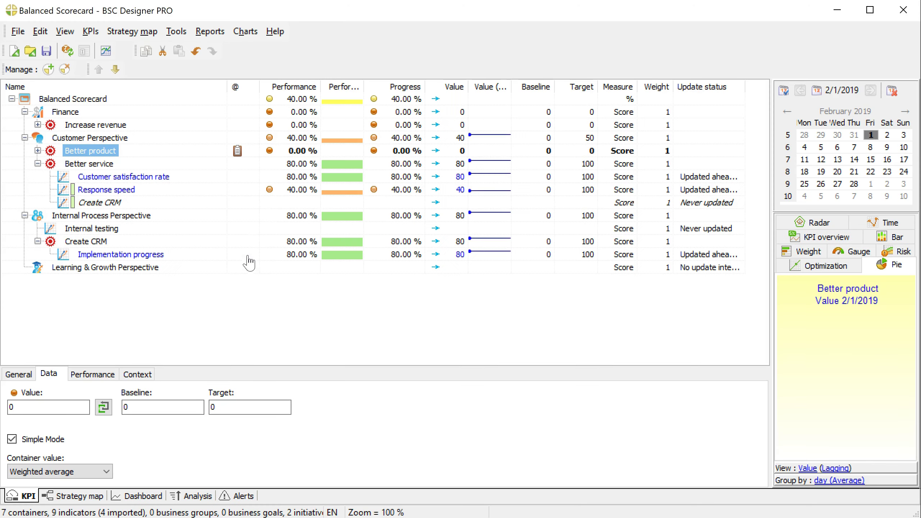
{"action": "left_click", "coordinate": [238, 153]}
{"action": "left_click", "coordinate": [237, 152]}
{"action": "left_click", "coordinate": [261, 399]}
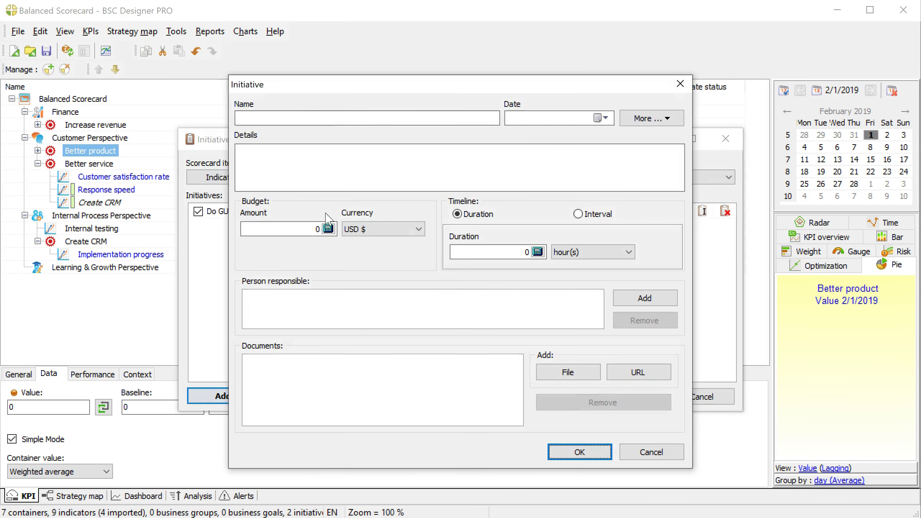
{"action": "left_click", "coordinate": [304, 120]}
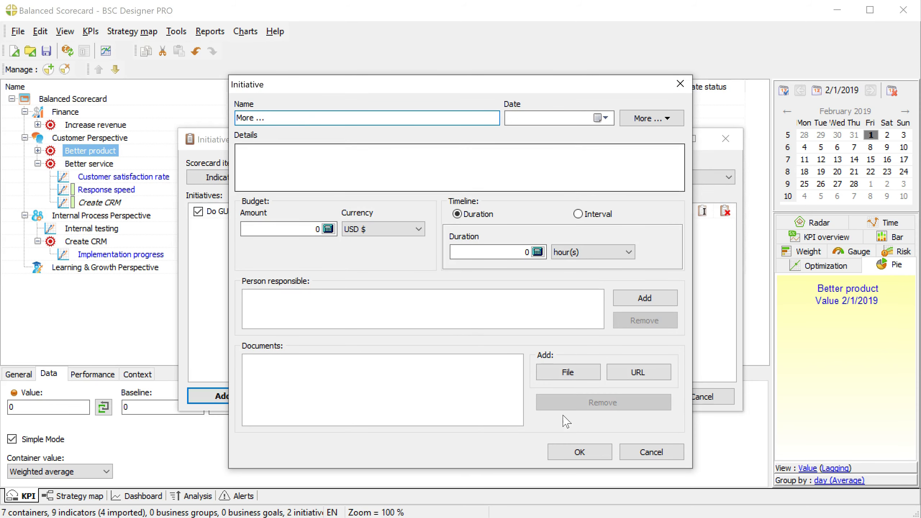
{"action": "left_click", "coordinate": [580, 451]}
{"action": "left_click", "coordinate": [629, 396]}
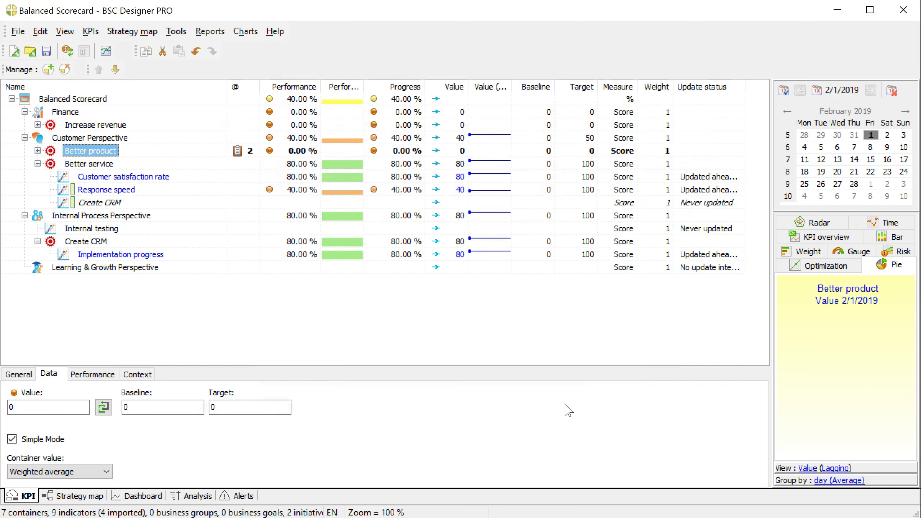
{"action": "left_click", "coordinate": [80, 496]}
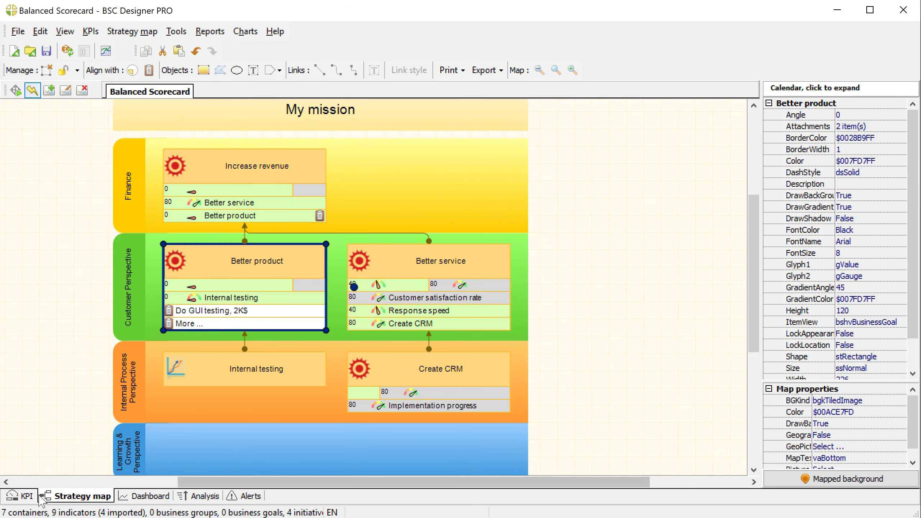
- Hide the "More ..." initiative of the Better product goal from the strategy map and return to the map
{"action": "left_click", "coordinate": [26, 497]}
{"action": "left_click", "coordinate": [240, 150]}
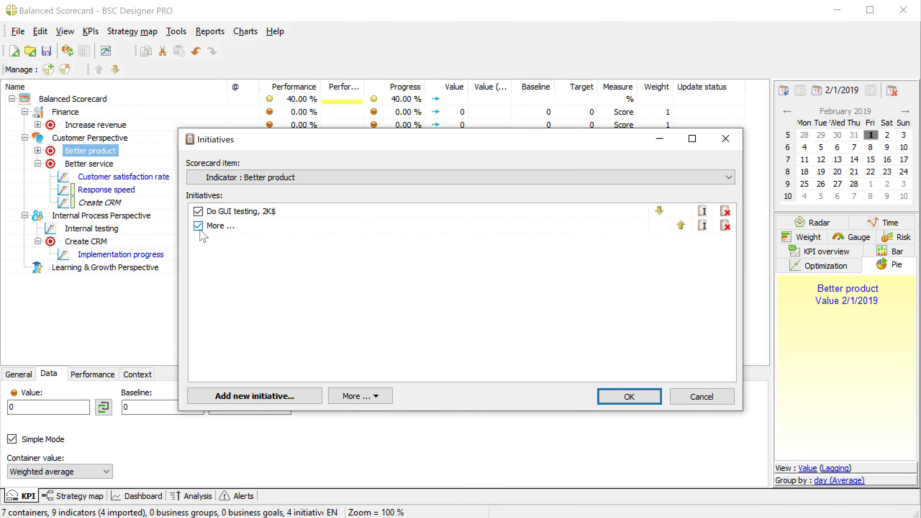
{"action": "left_click", "coordinate": [622, 397]}
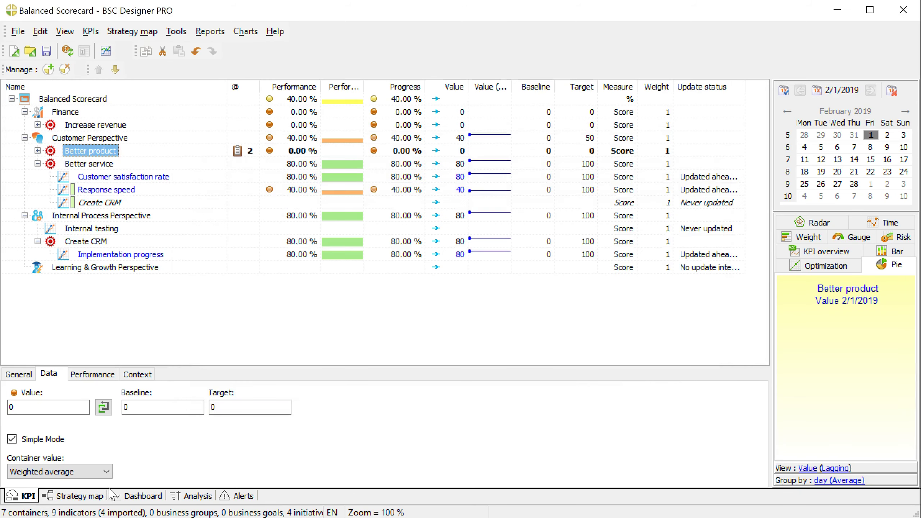
{"action": "left_click", "coordinate": [95, 498]}
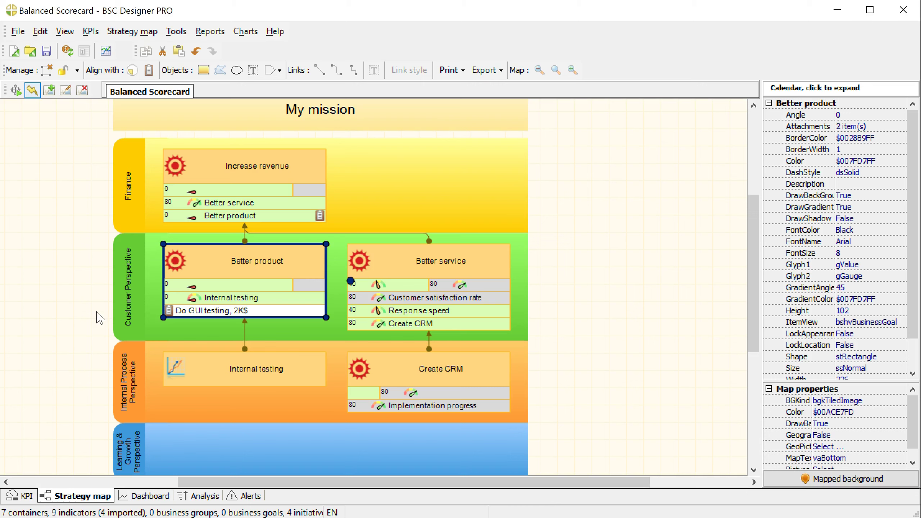
{"action": "left_click", "coordinate": [621, 238]}
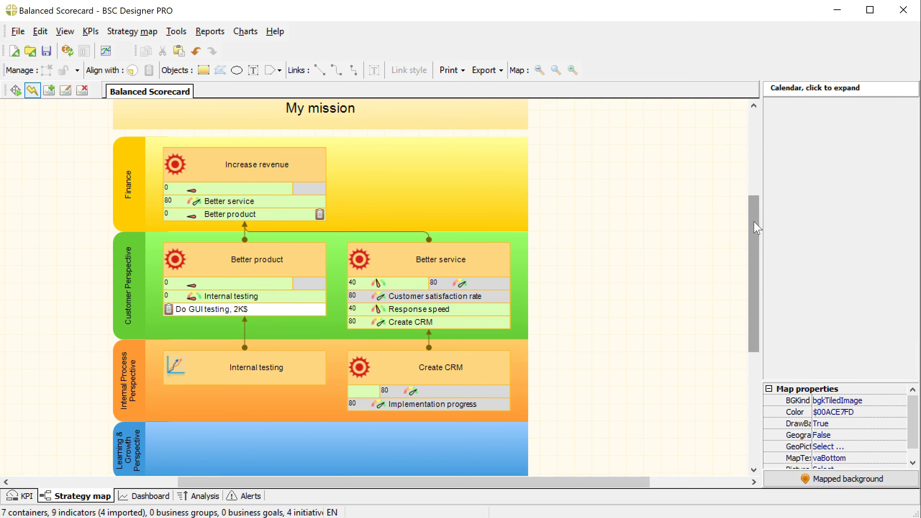
- Open the Better product goal's context settings, examine the strategic theme customization, and leave it without changes
{"action": "left_click_drag", "start_coordinate": [754, 222], "coordinate": [755, 230]}
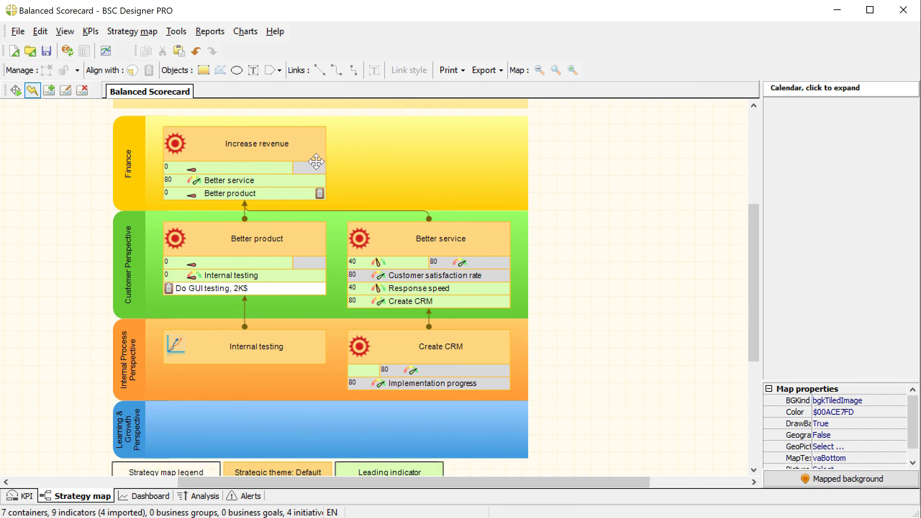
{"action": "left_click_drag", "start_coordinate": [755, 244], "coordinate": [710, 257]}
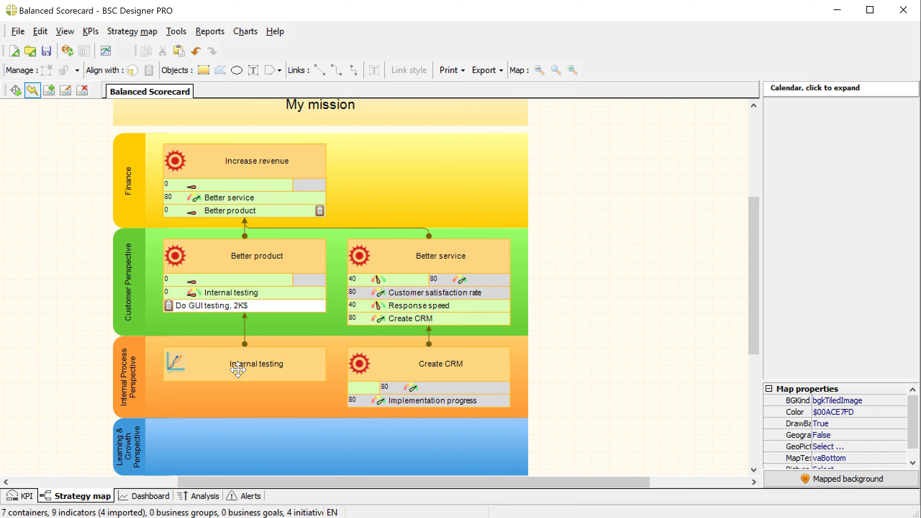
{"action": "double_click", "coordinate": [247, 256]}
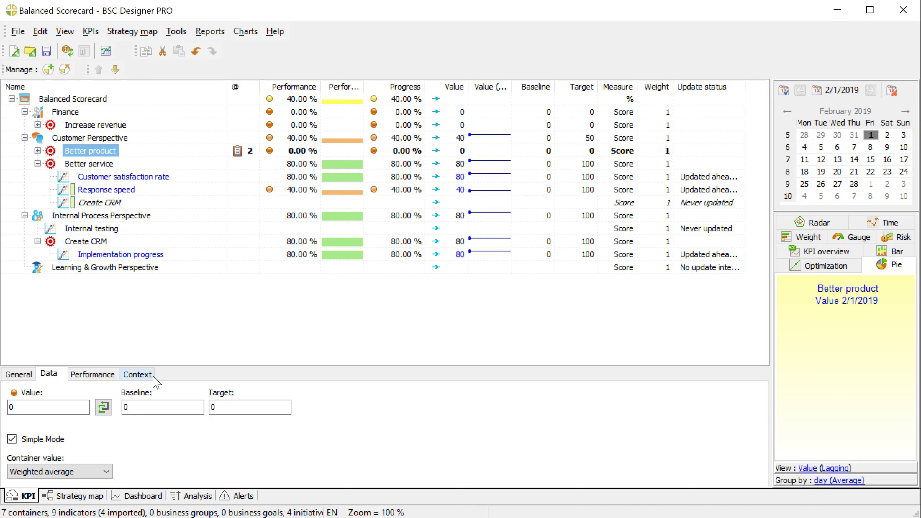
{"action": "left_click", "coordinate": [138, 375]}
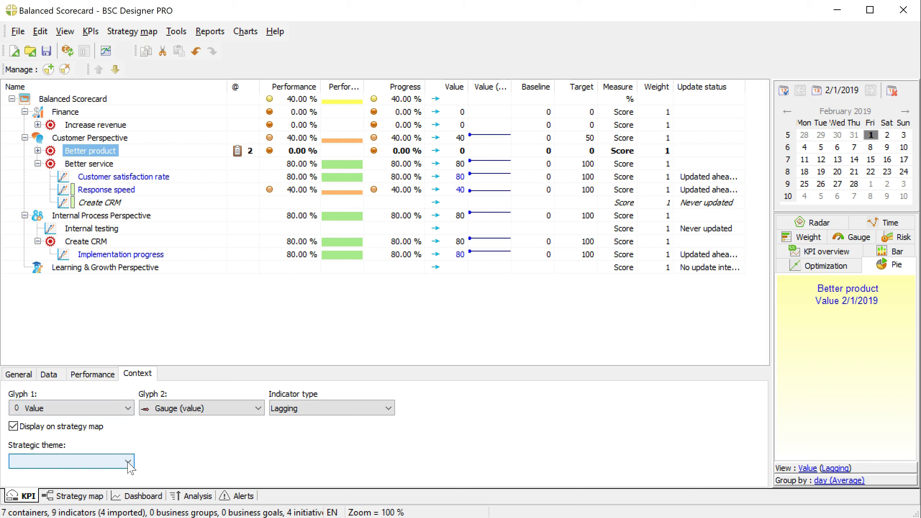
{"action": "left_click", "coordinate": [65, 461]}
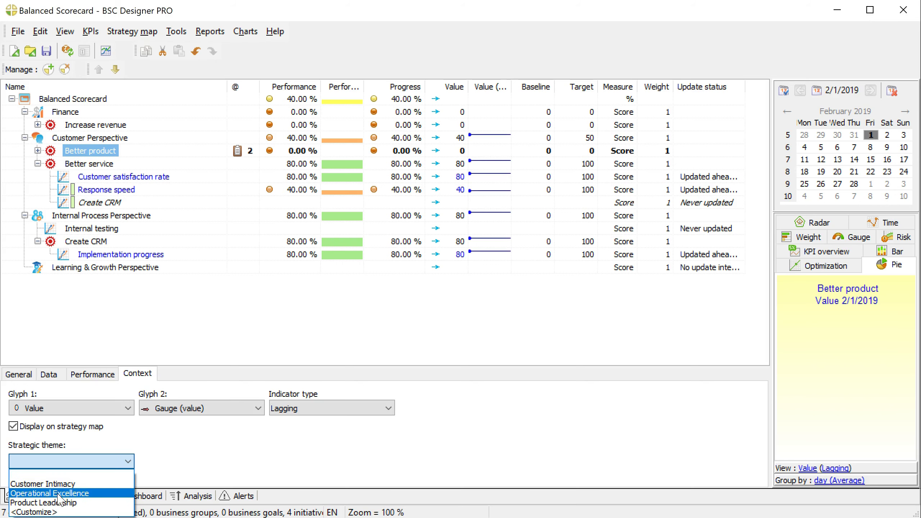
{"action": "left_click", "coordinate": [49, 512]}
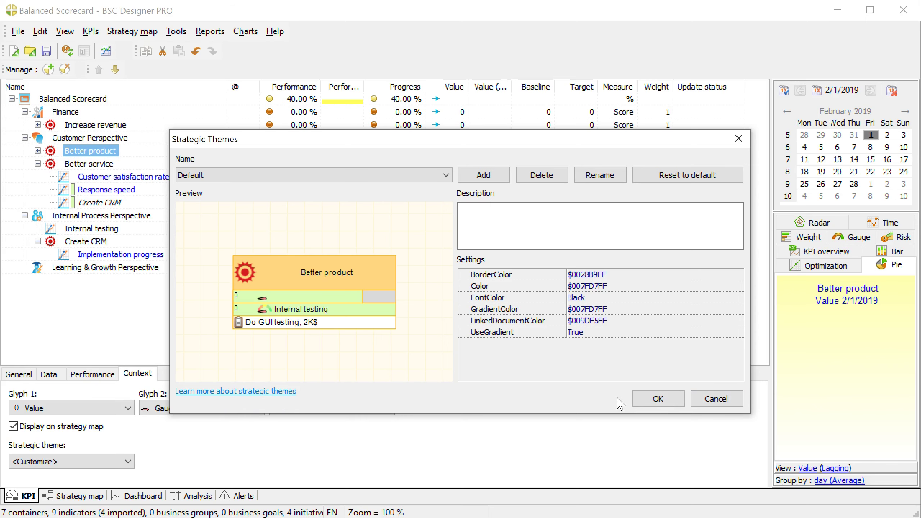
{"action": "left_click", "coordinate": [711, 402]}
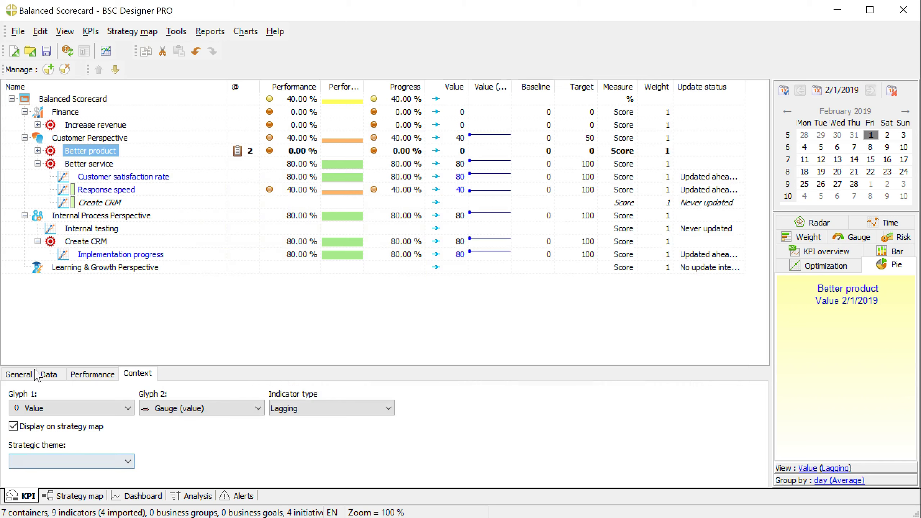
- Set the strategic theme of Better product to Operational Excellence and that of Better service to Customer Intimacy
{"action": "left_click", "coordinate": [69, 460]}
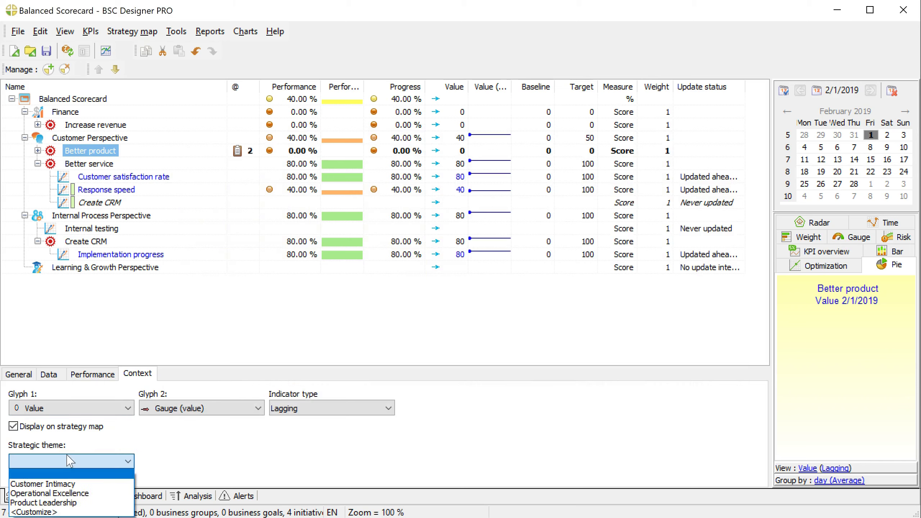
{"action": "left_click", "coordinate": [79, 496]}
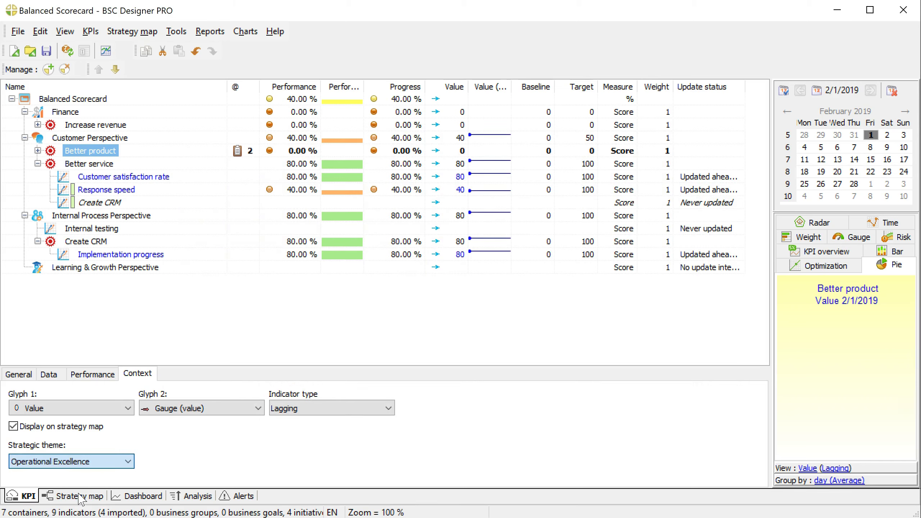
{"action": "left_click", "coordinate": [90, 164]}
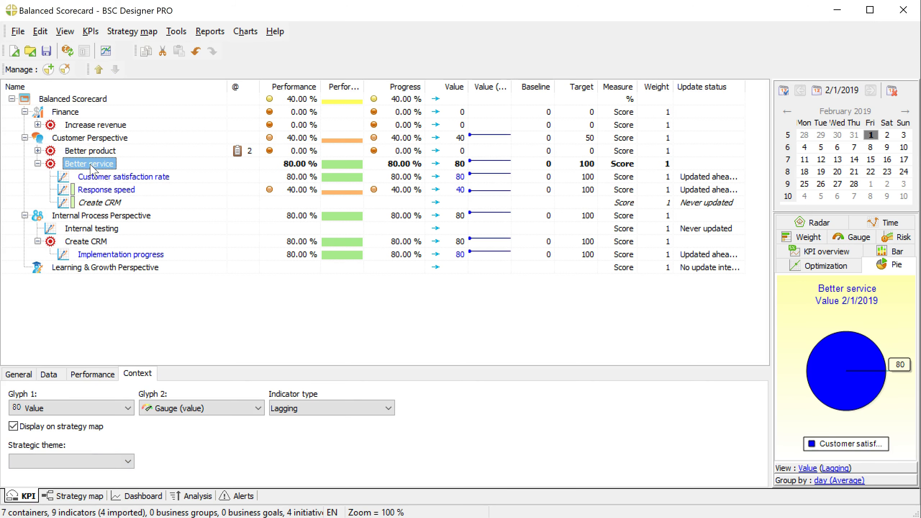
{"action": "left_click", "coordinate": [101, 462]}
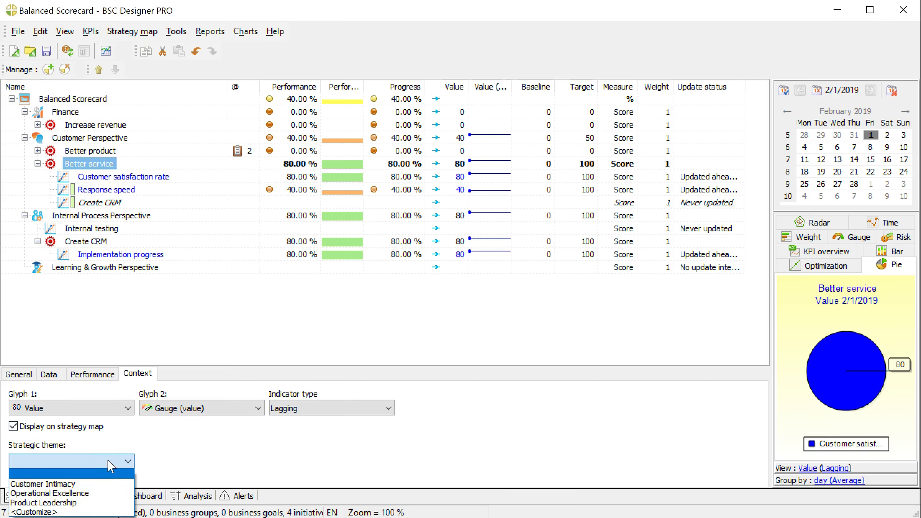
{"action": "left_click", "coordinate": [99, 485]}
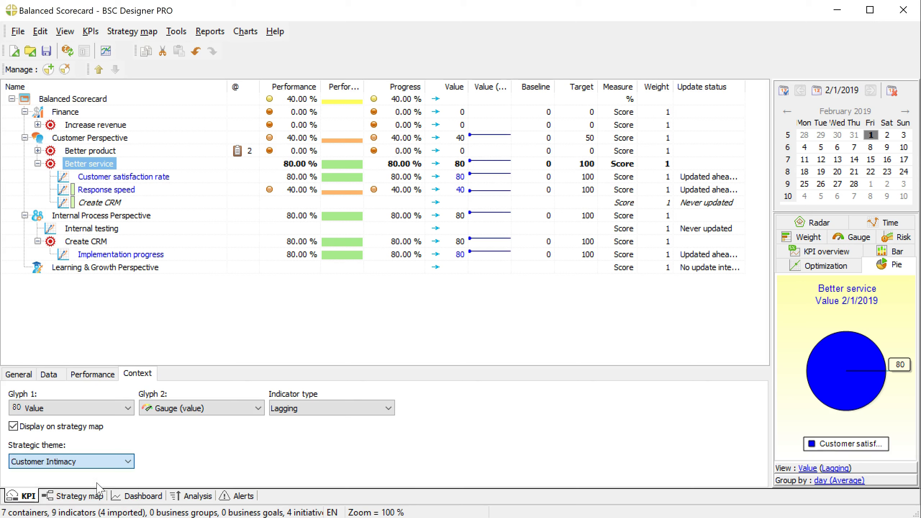
- Set the strategic theme of the Create CRM goal to Operational Excellence
{"action": "left_click", "coordinate": [96, 243]}
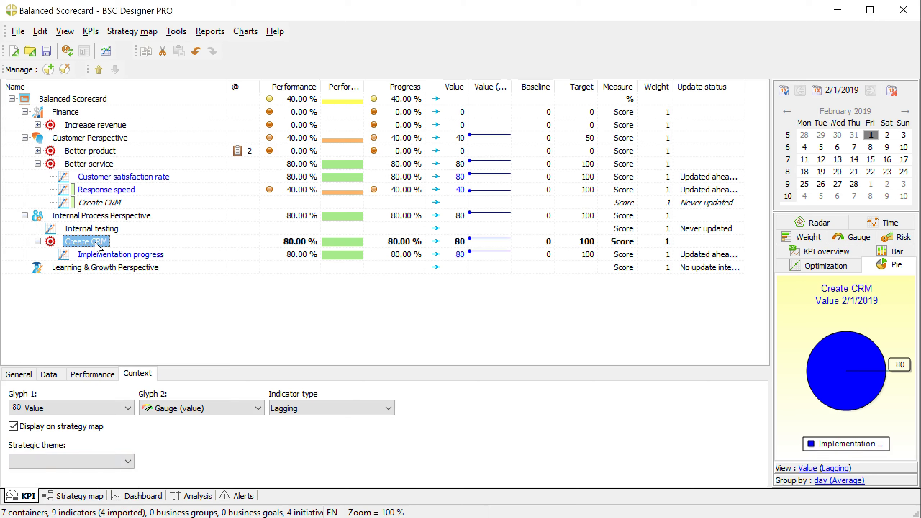
{"action": "left_click", "coordinate": [108, 464]}
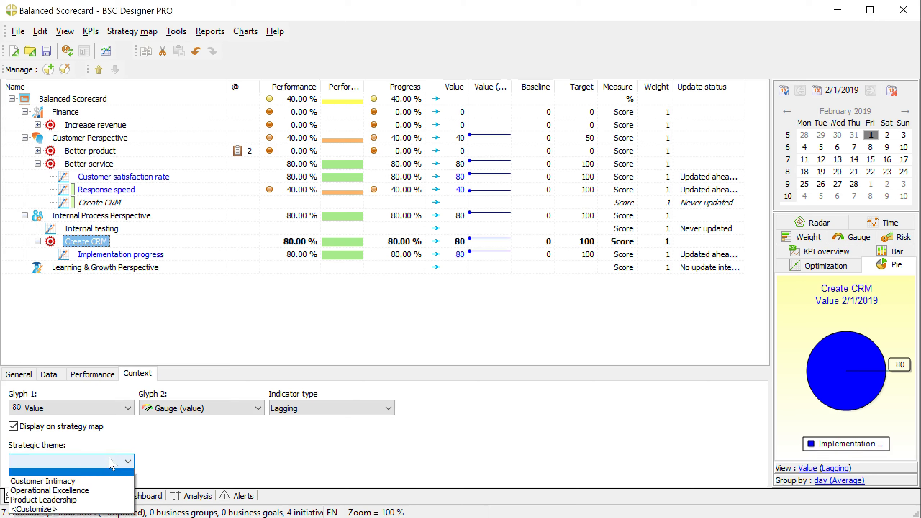
{"action": "left_click", "coordinate": [92, 494]}
- Change the strategic theme of Better product to Product Leadership and return to the strategy map
{"action": "left_click", "coordinate": [92, 151]}
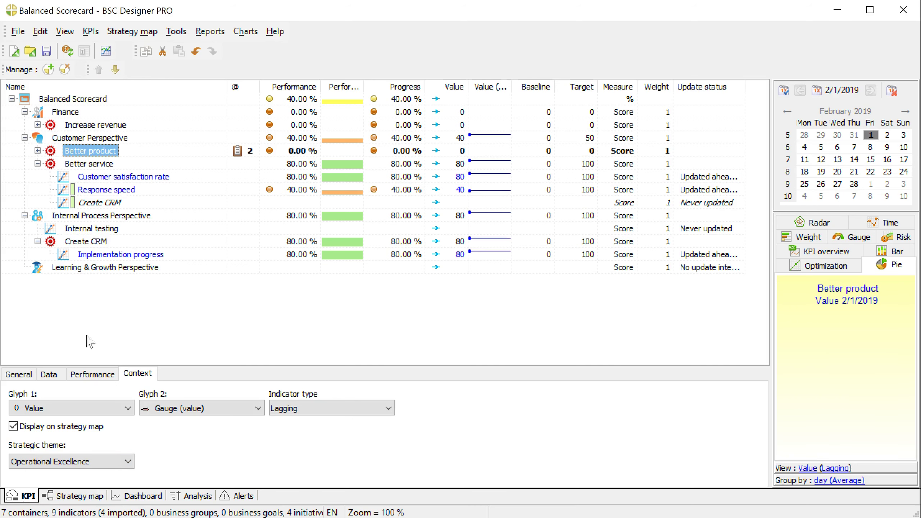
{"action": "left_click", "coordinate": [95, 462]}
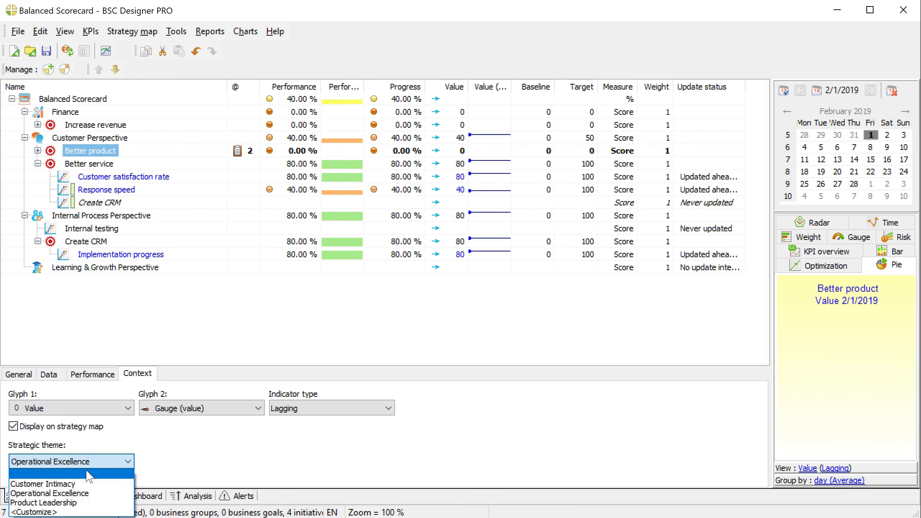
{"action": "left_click", "coordinate": [87, 502]}
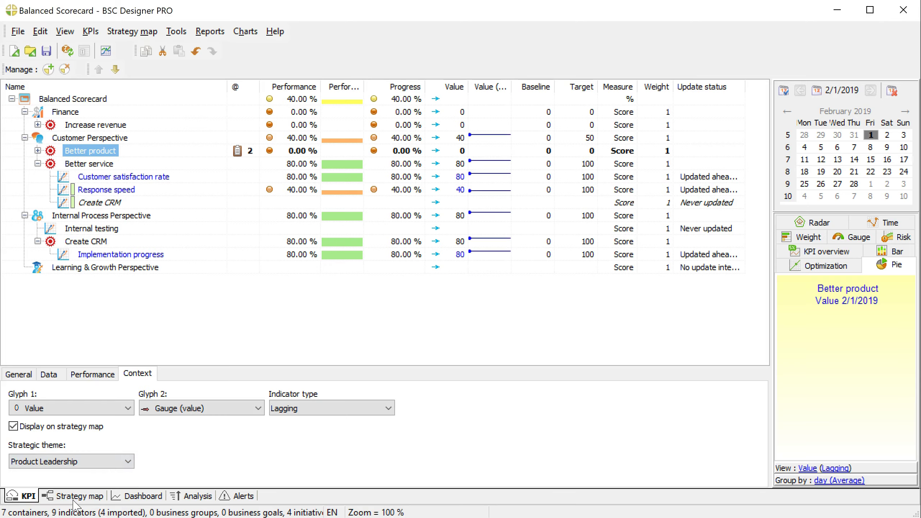
{"action": "left_click", "coordinate": [74, 500]}
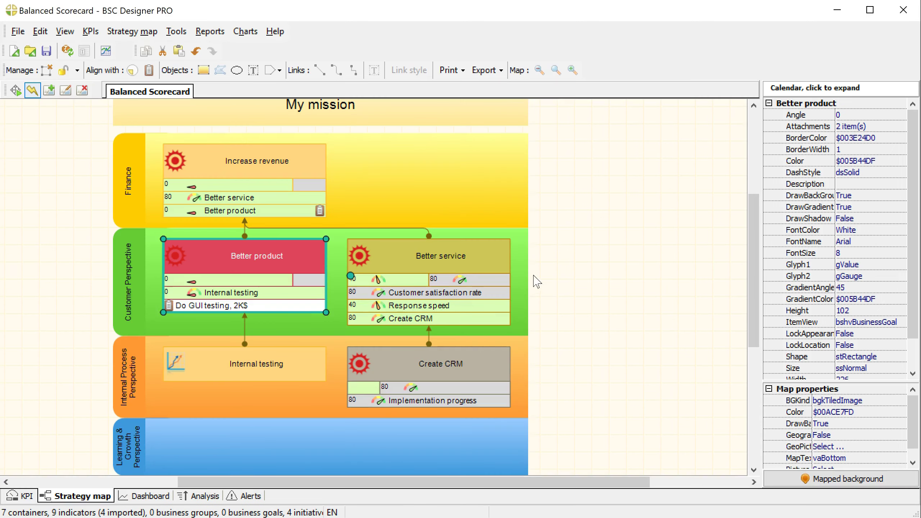
- Examine the theme colours of the Better product, Better service and Create CRM goals on the strategy map
{"action": "left_click", "coordinate": [562, 253]}
{"action": "left_click_drag", "start_coordinate": [754, 220], "coordinate": [752, 240]}
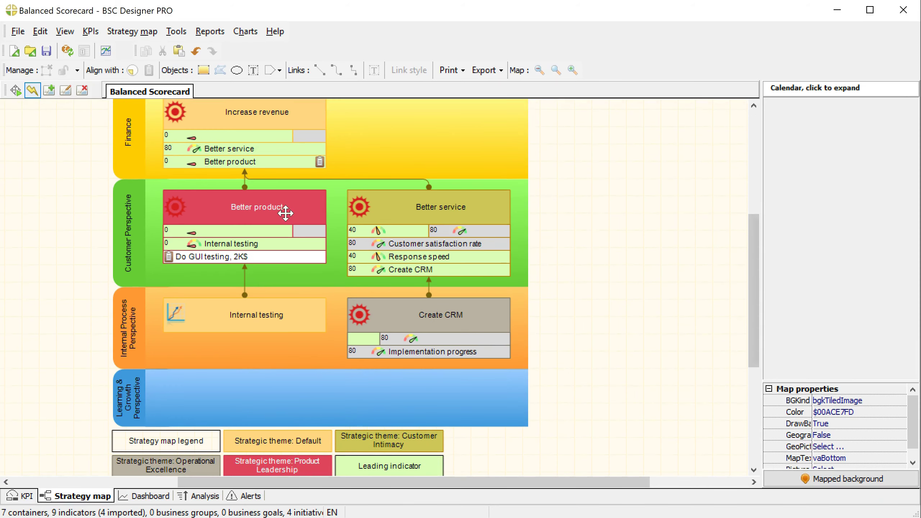
{"action": "left_click", "coordinate": [321, 205]}
{"action": "left_click", "coordinate": [417, 214]}
{"action": "left_click", "coordinate": [436, 309]}
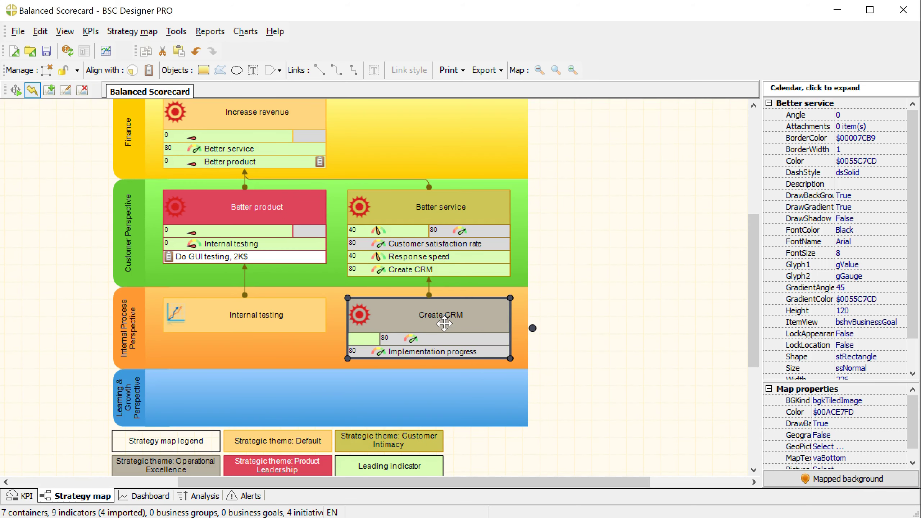
{"action": "left_click", "coordinate": [284, 207]}
{"action": "left_click", "coordinate": [613, 220]}
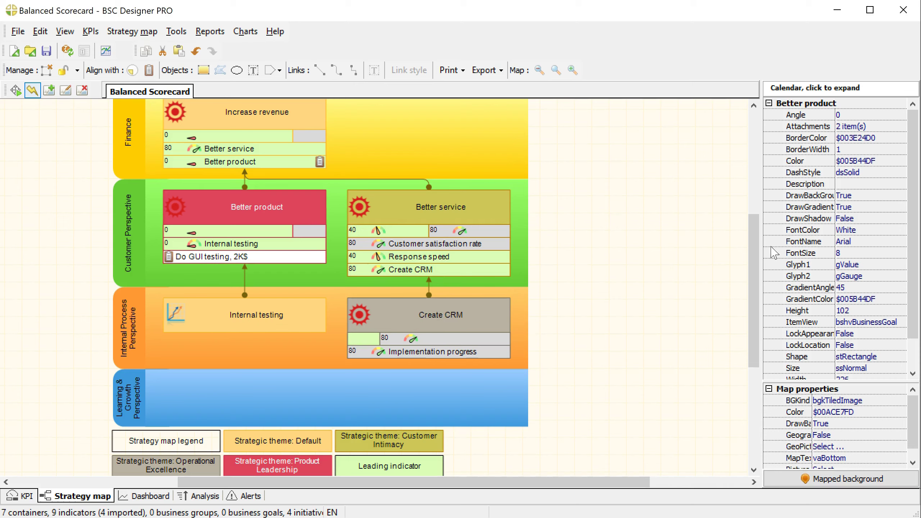
- Compare the Better product and Create CRM goals with the Product Leadership and Operational Excellence entries in the map legend
{"action": "left_click_drag", "start_coordinate": [755, 248], "coordinate": [754, 261]}
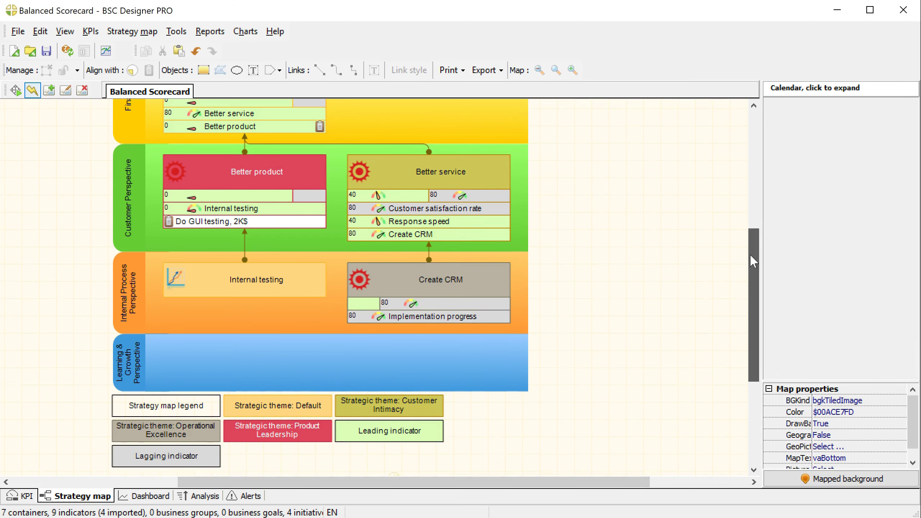
{"action": "left_click", "coordinate": [293, 183]}
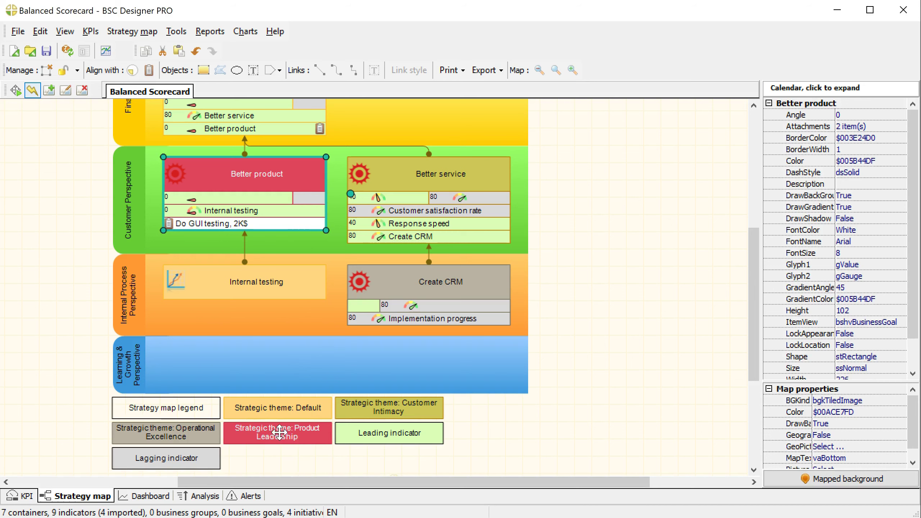
{"action": "left_click", "coordinate": [305, 435]}
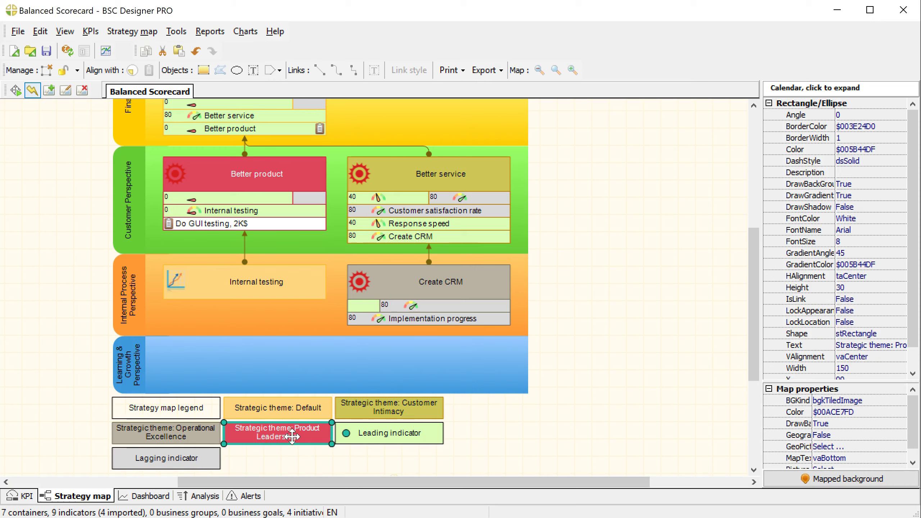
{"action": "left_click", "coordinate": [478, 287]}
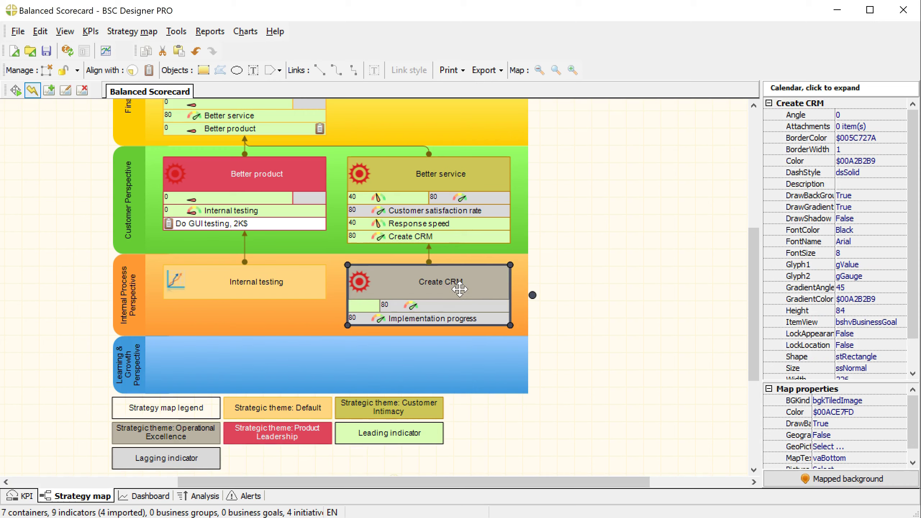
{"action": "left_click", "coordinate": [216, 430]}
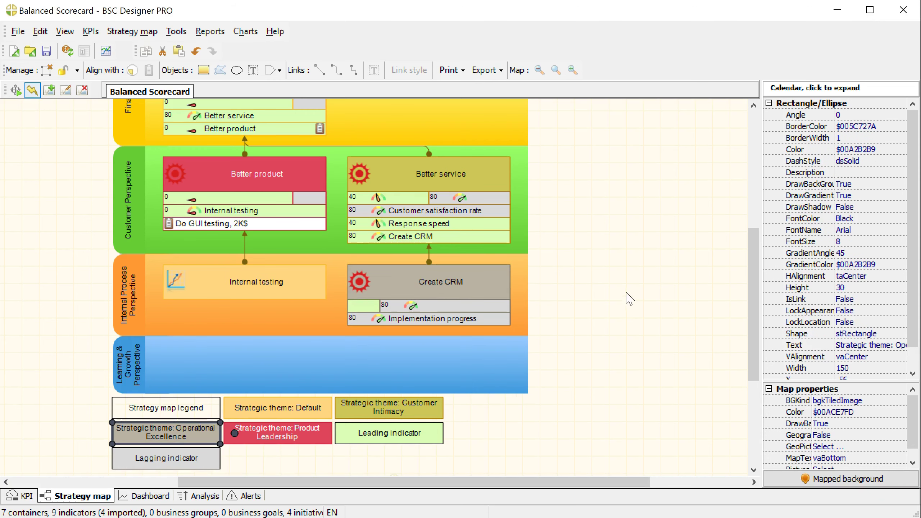
{"action": "left_click", "coordinate": [732, 292]}
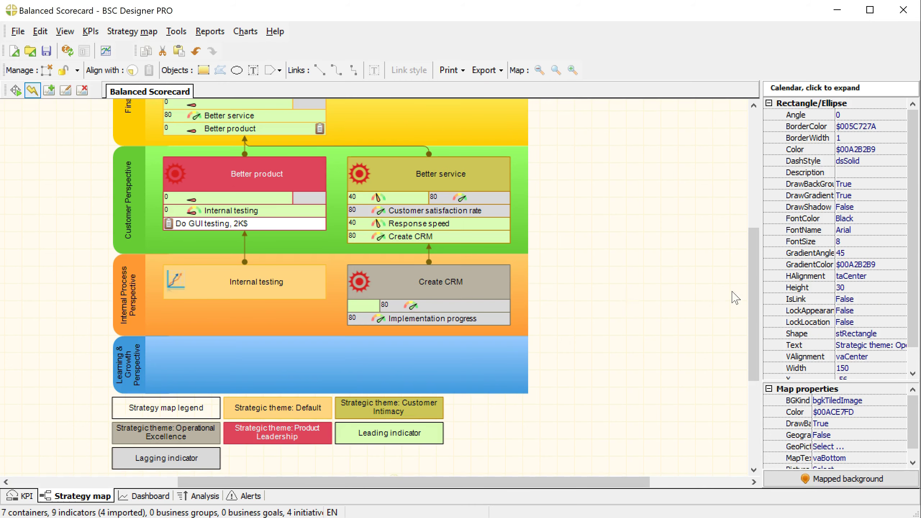
{"action": "mouse_move", "coordinate": [755, 280]}
{"action": "left_mouse_down"}
{"action": "mouse_move", "coordinate": [758, 296]}
{"action": "mouse_move", "coordinate": [758, 282]}
{"action": "left_mouse_up"}
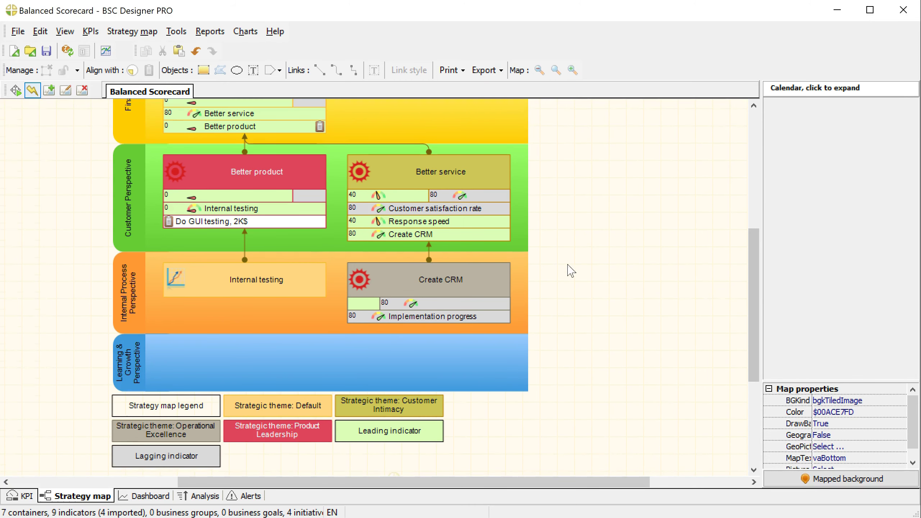
- Review the placement wizard's main layouts and the list of displayed themes, and close the wizard without executing it
{"action": "left_click", "coordinate": [15, 91]}
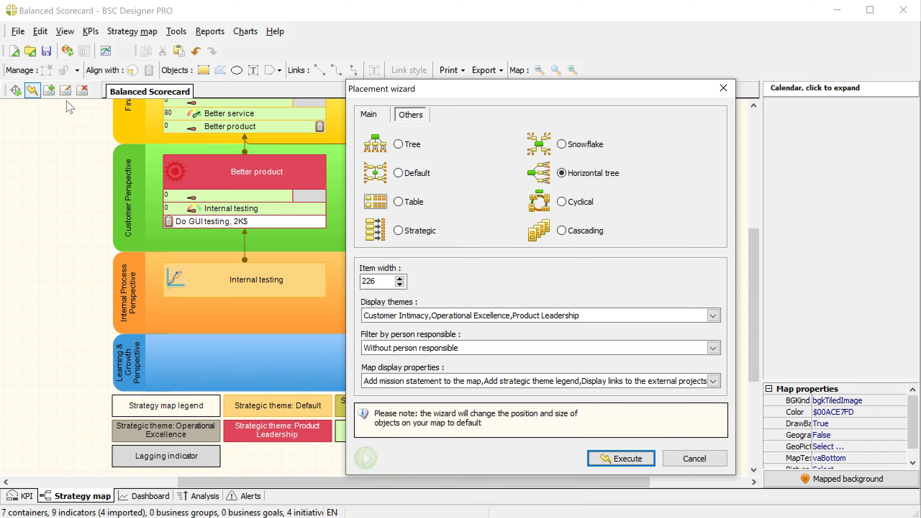
{"action": "left_click", "coordinate": [372, 116]}
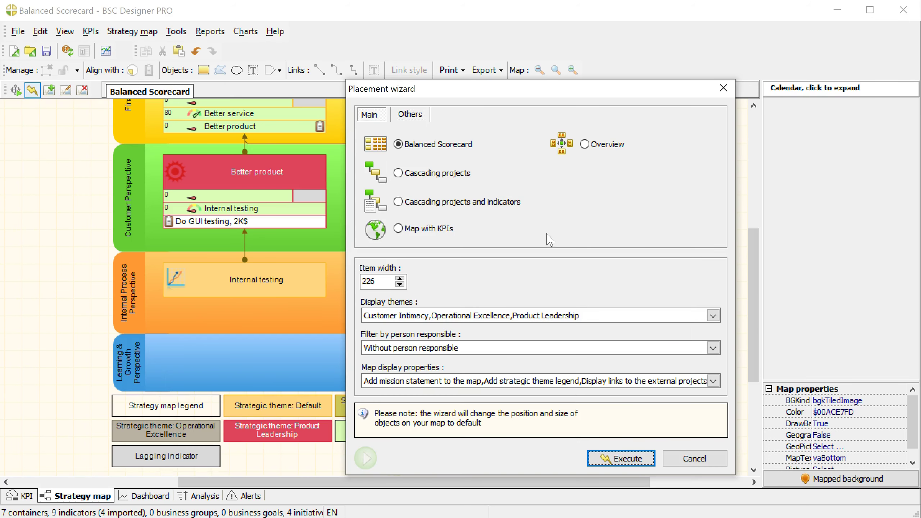
{"action": "left_click", "coordinate": [712, 315]}
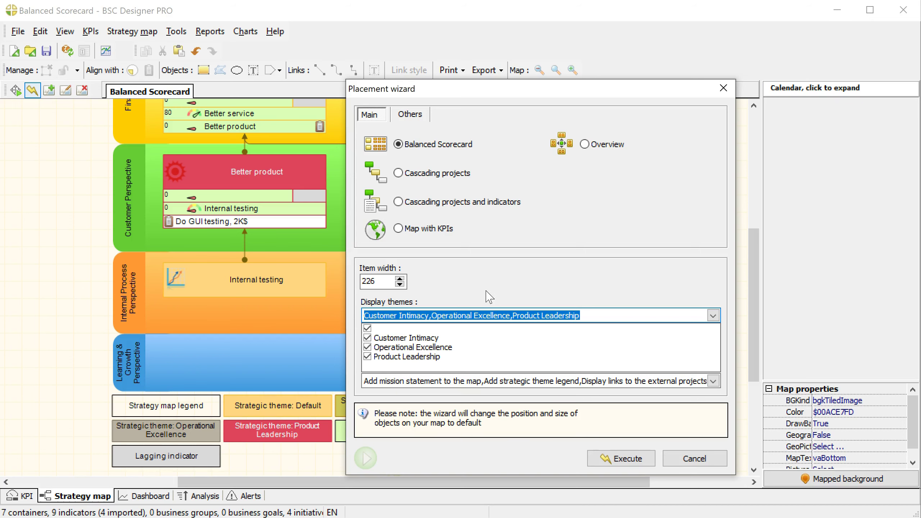
{"action": "left_click", "coordinate": [489, 295]}
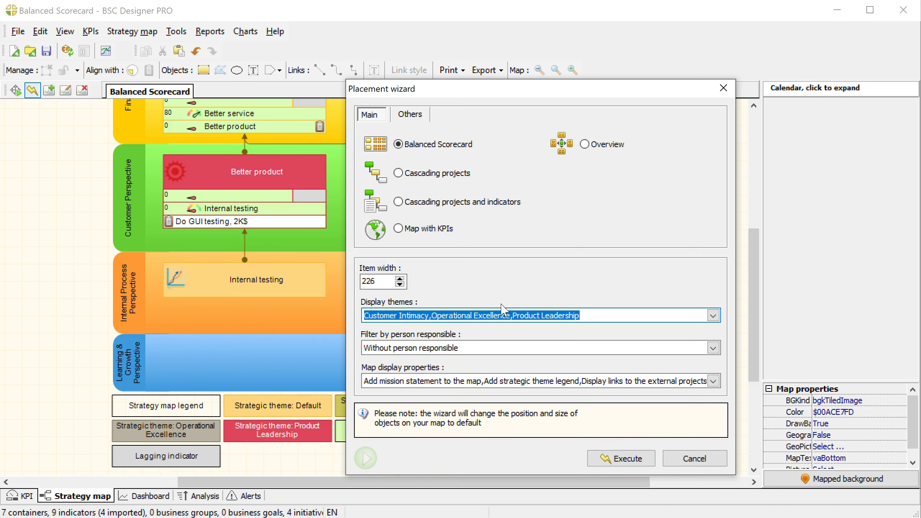
{"action": "left_click", "coordinate": [693, 459]}
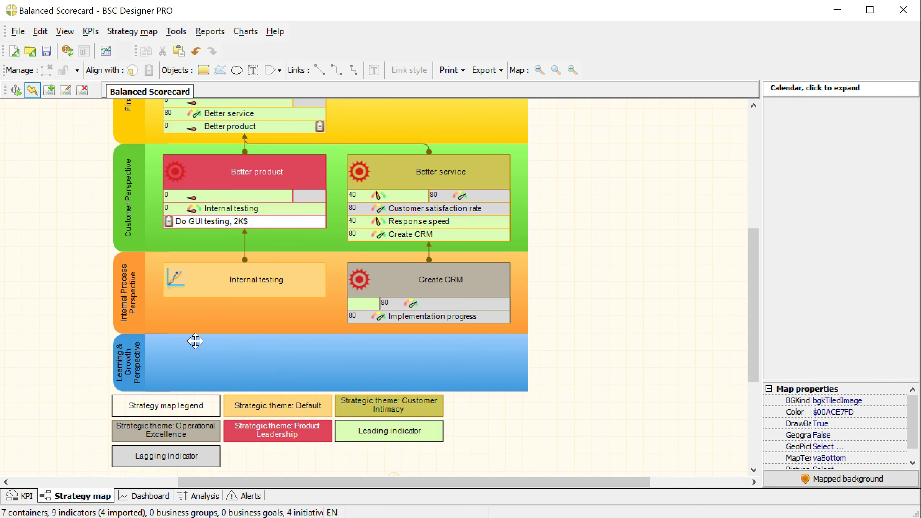
- Rename the Implementation progress indicator under the Create CRM goal to Implementation
{"action": "left_click", "coordinate": [28, 497]}
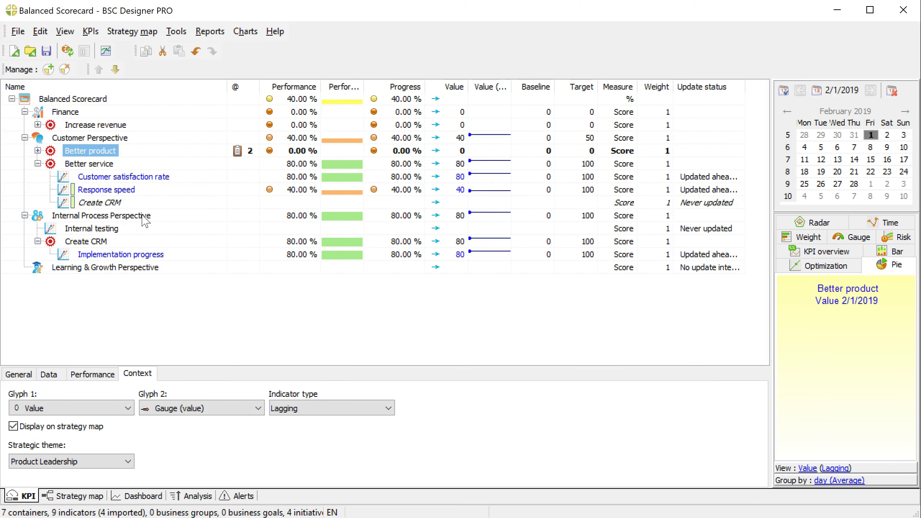
{"action": "left_click", "coordinate": [80, 243]}
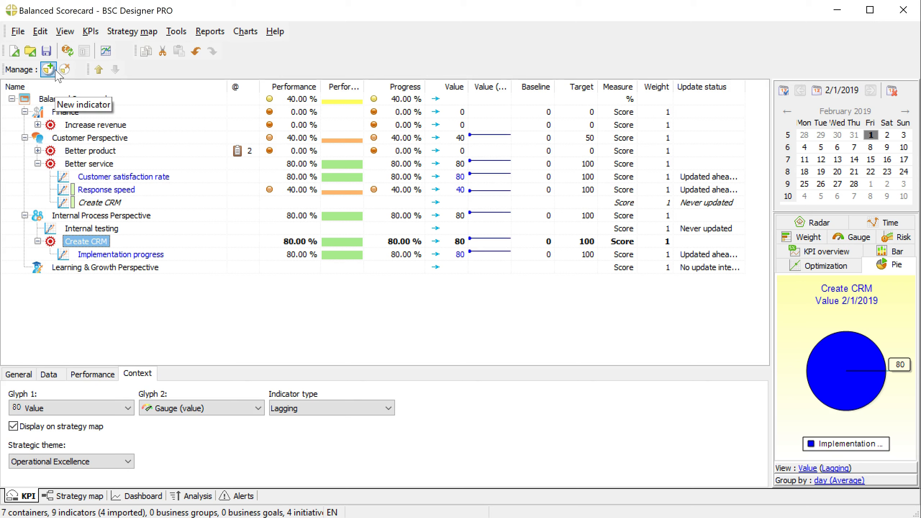
{"action": "left_click", "coordinate": [133, 256]}
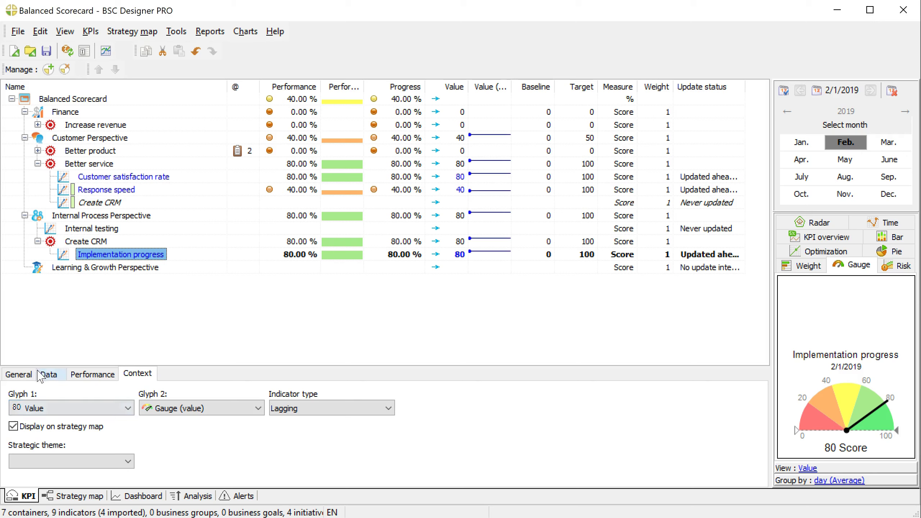
{"action": "left_click", "coordinate": [18, 374]}
{"action": "double_click", "coordinate": [136, 406]}
{"action": "key", "text": "BackSpace"}
- Add two new indicators beneath Implementation and select the Implementation goal on the strategy map
{"action": "left_click", "coordinate": [48, 69]}
{"action": "left_click", "coordinate": [105, 254]}
{"action": "left_click", "coordinate": [49, 69]}
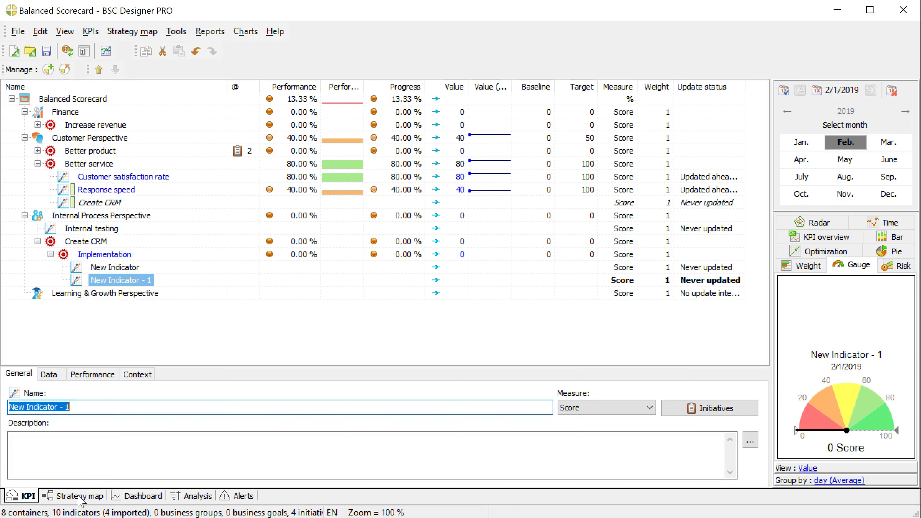
{"action": "left_click", "coordinate": [78, 495]}
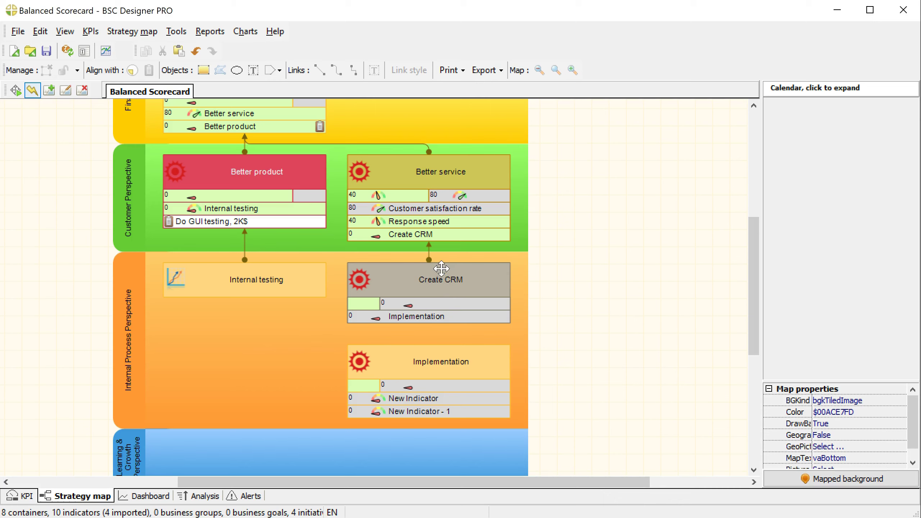
{"action": "left_click", "coordinate": [454, 365]}
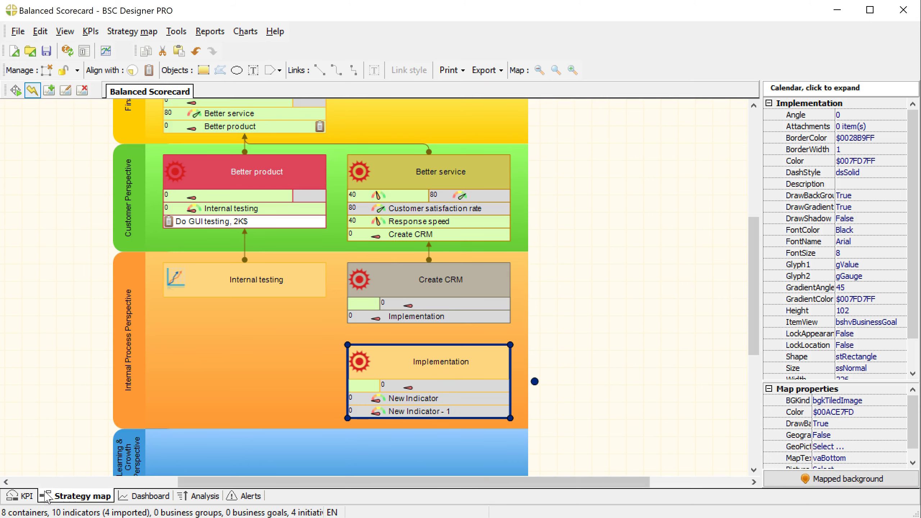
- Hide the Implementation goal from the strategy map and return to the map
{"action": "left_click", "coordinate": [19, 498]}
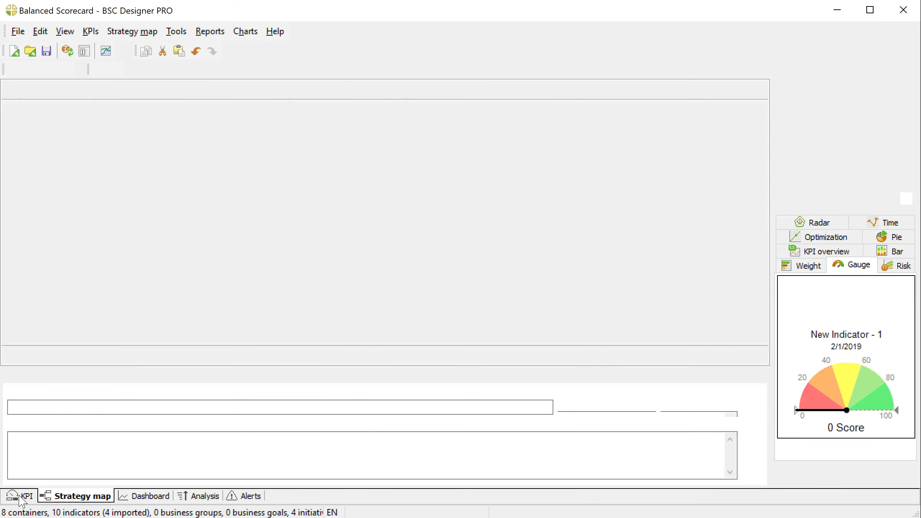
{"action": "left_click", "coordinate": [120, 253]}
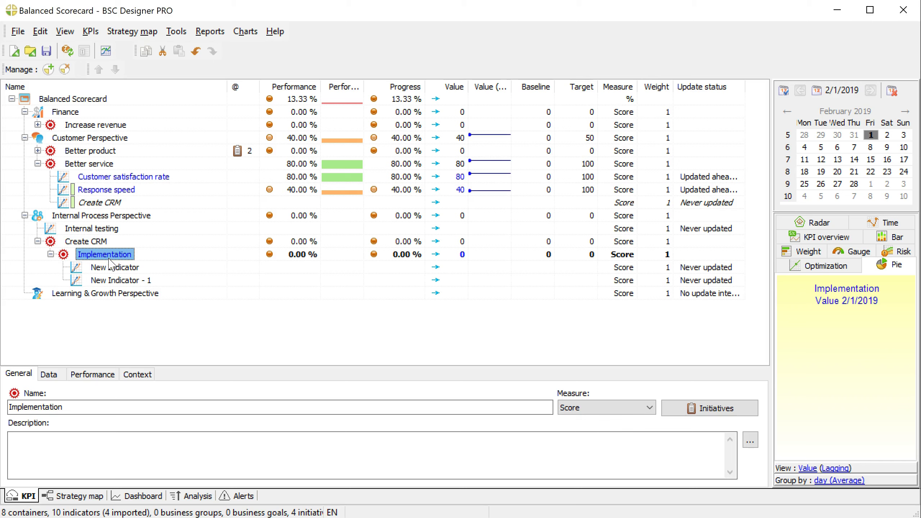
{"action": "left_click", "coordinate": [144, 377]}
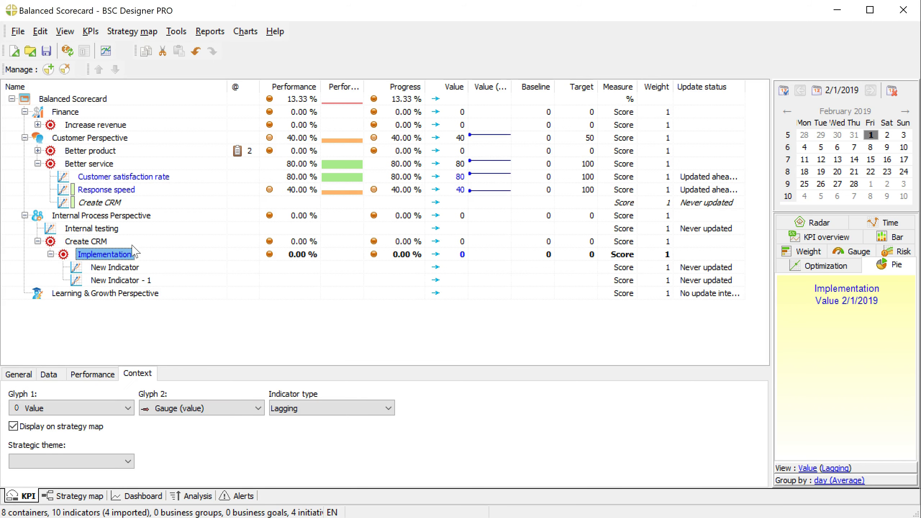
{"action": "left_click", "coordinate": [29, 428]}
{"action": "left_click", "coordinate": [69, 498]}
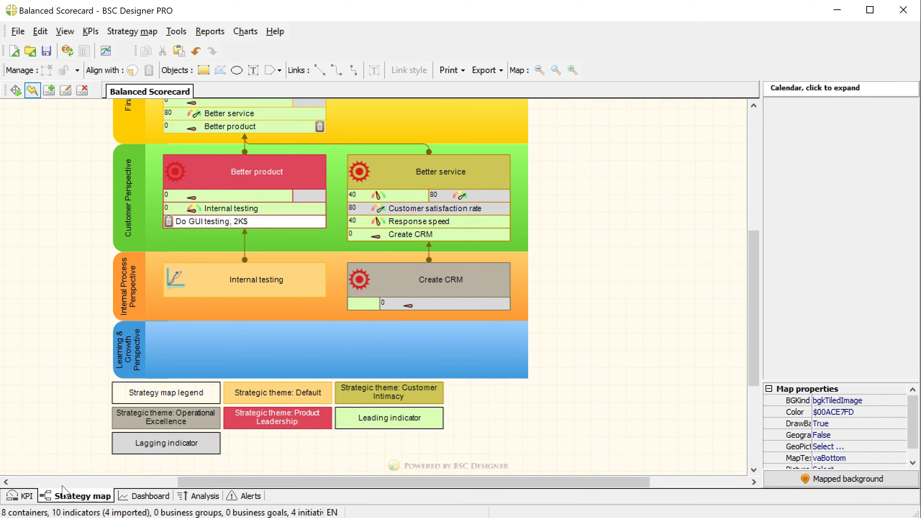
- Compare the indicators listed under Better service in the KPI tree with its box on the strategy map
{"action": "left_click", "coordinate": [28, 496]}
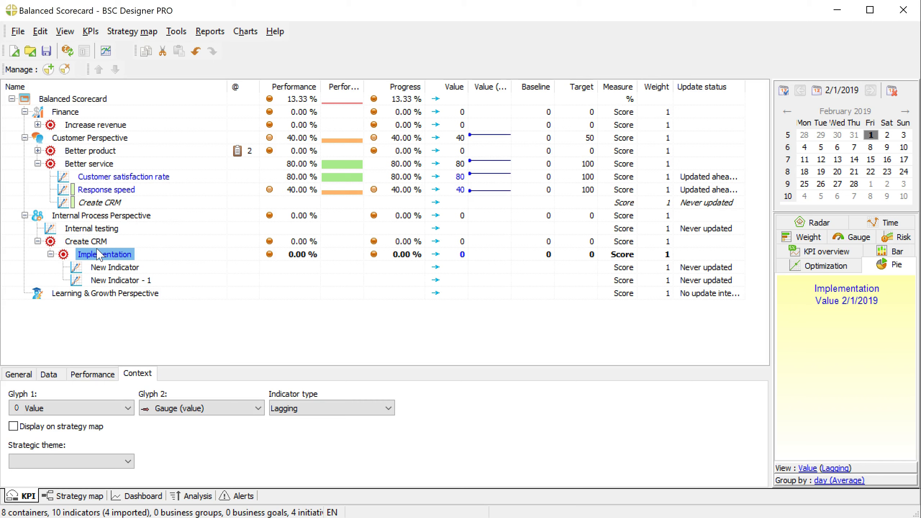
{"action": "left_click", "coordinate": [116, 201]}
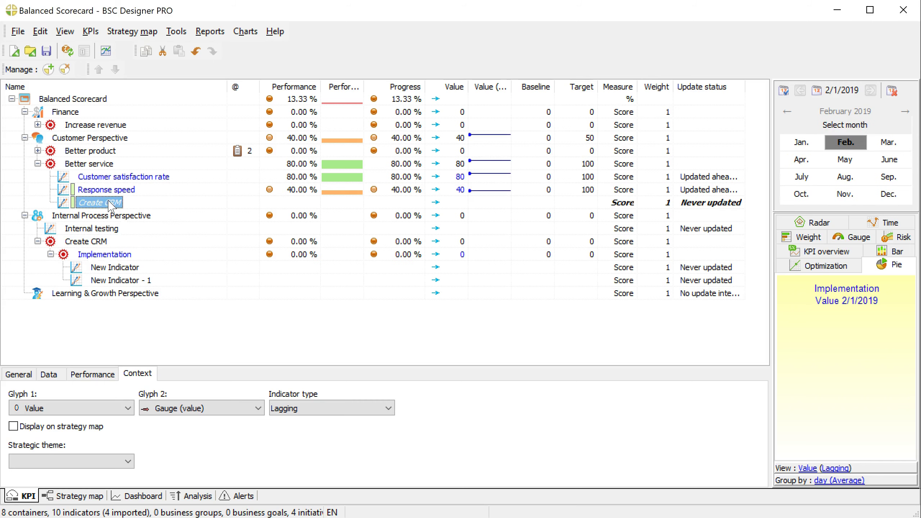
{"action": "left_click", "coordinate": [121, 177]}
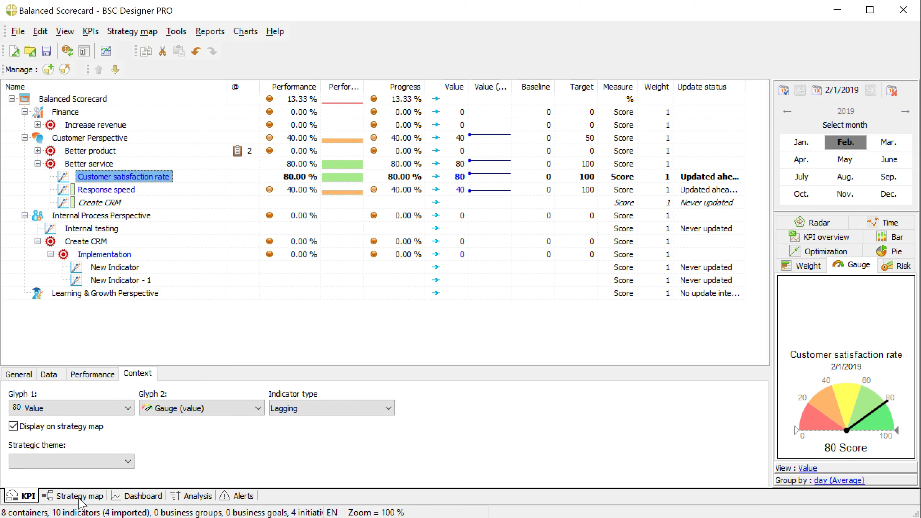
{"action": "left_click", "coordinate": [80, 499]}
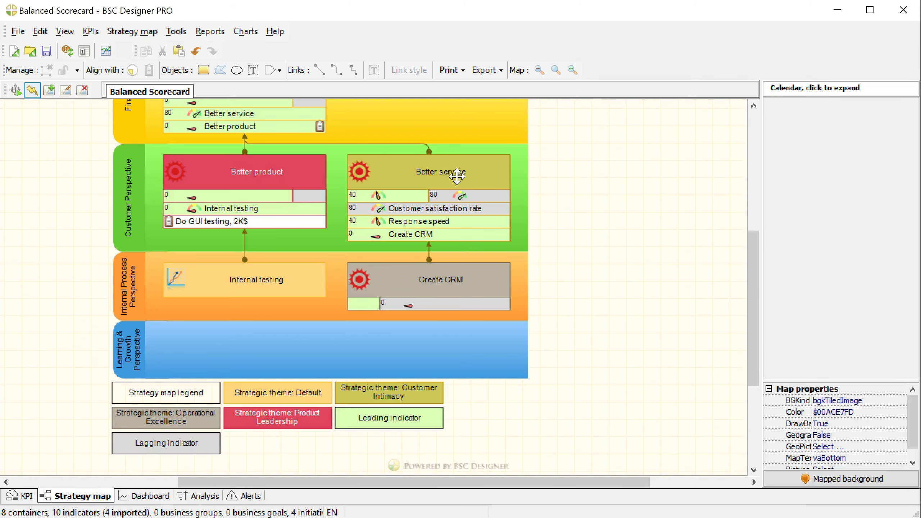
{"action": "left_click", "coordinate": [457, 176]}
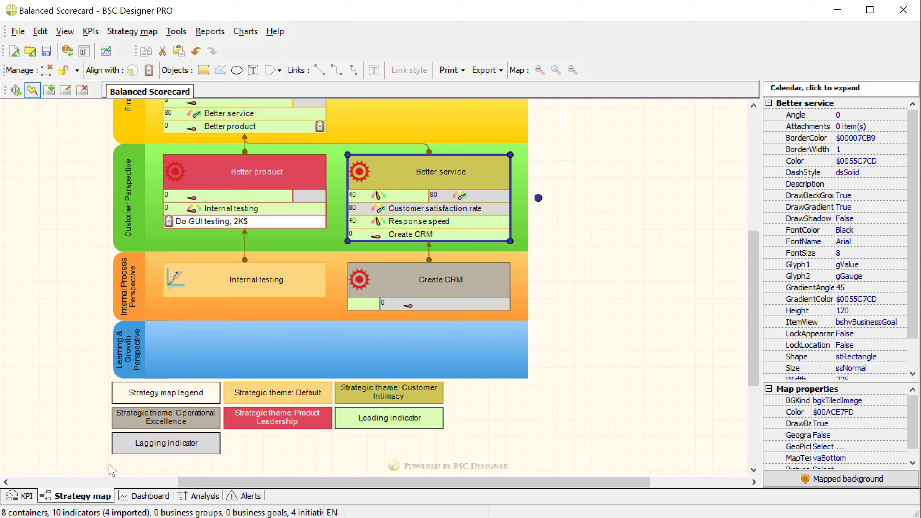
- Hide the Response speed indicator from the strategy map and return to the map
{"action": "left_click", "coordinate": [30, 496]}
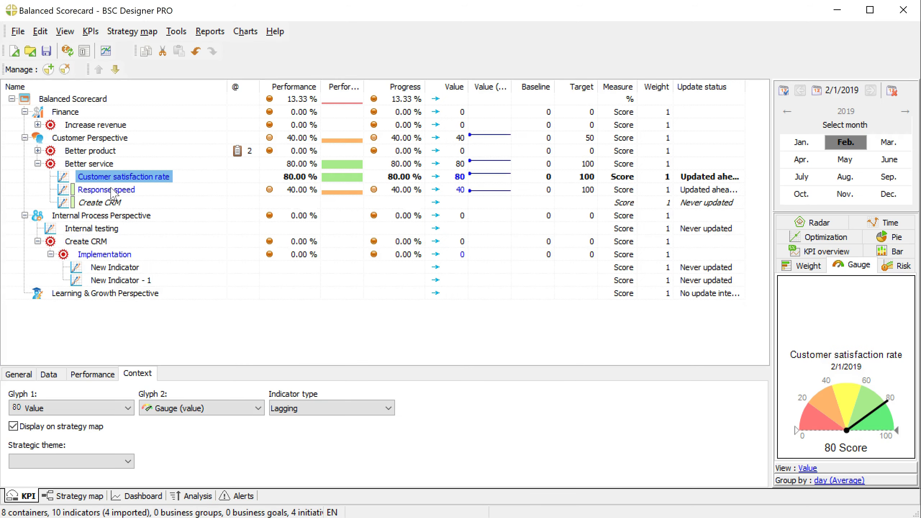
{"action": "left_click", "coordinate": [109, 190]}
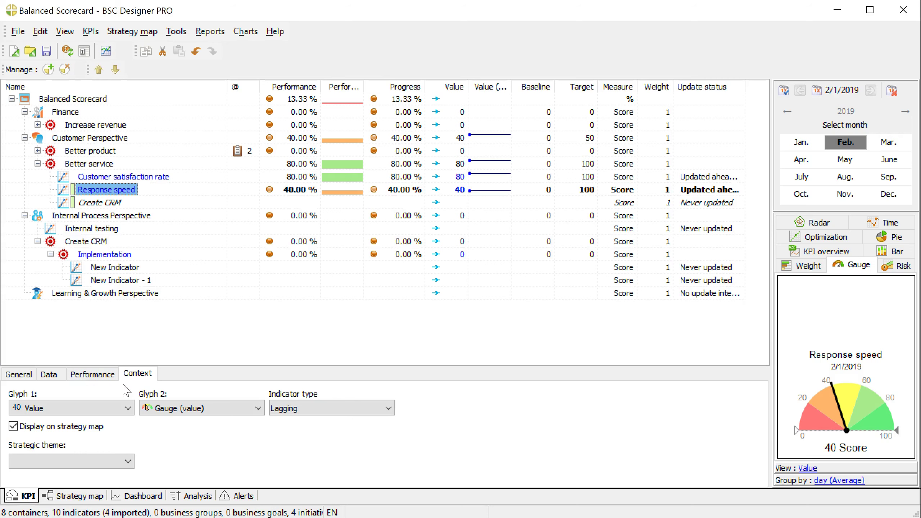
{"action": "left_click", "coordinate": [14, 425]}
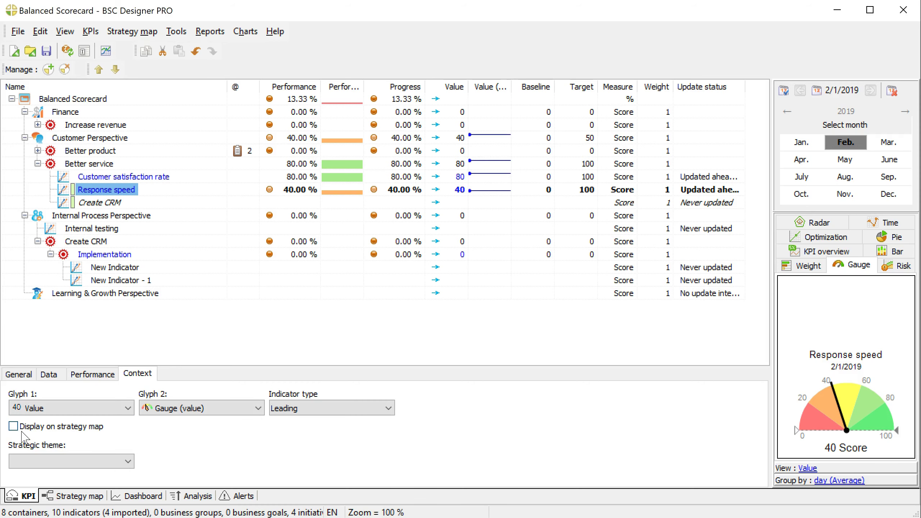
{"action": "left_click", "coordinate": [78, 495]}
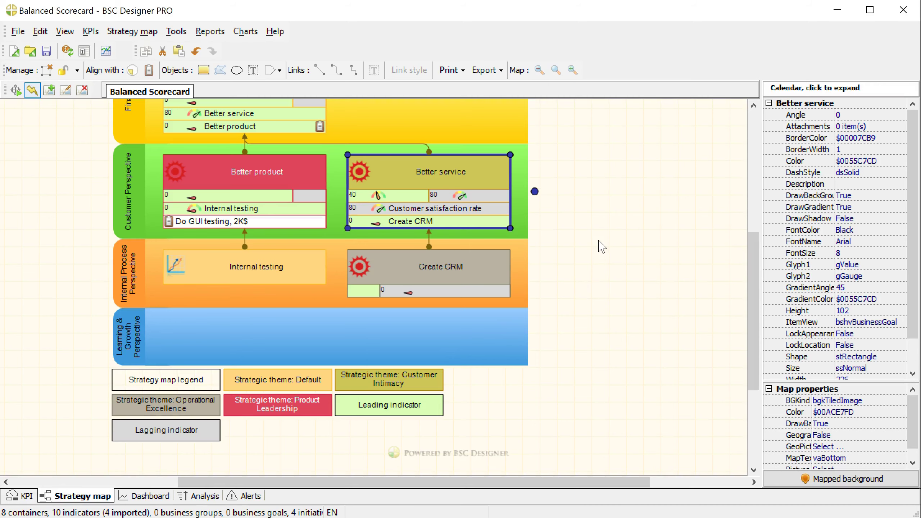
{"action": "left_click_drag", "start_coordinate": [754, 337], "coordinate": [754, 301]}
{"action": "left_click", "coordinate": [661, 329]}
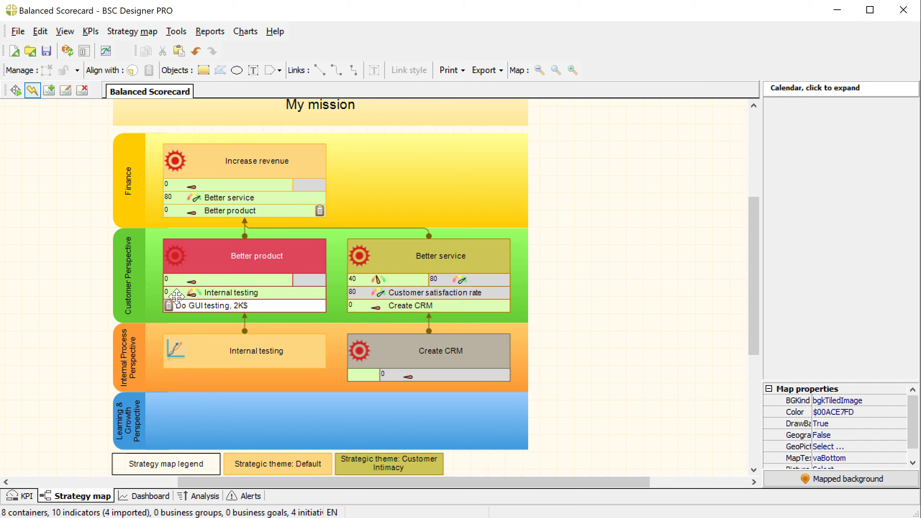
- Open the Better service goal from the map and set the measure of its Customer satisfaction rate indicator to %
{"action": "left_click", "coordinate": [436, 292]}
{"action": "left_click", "coordinate": [612, 308]}
{"action": "left_click", "coordinate": [464, 294]}
{"action": "double_click", "coordinate": [464, 293]}
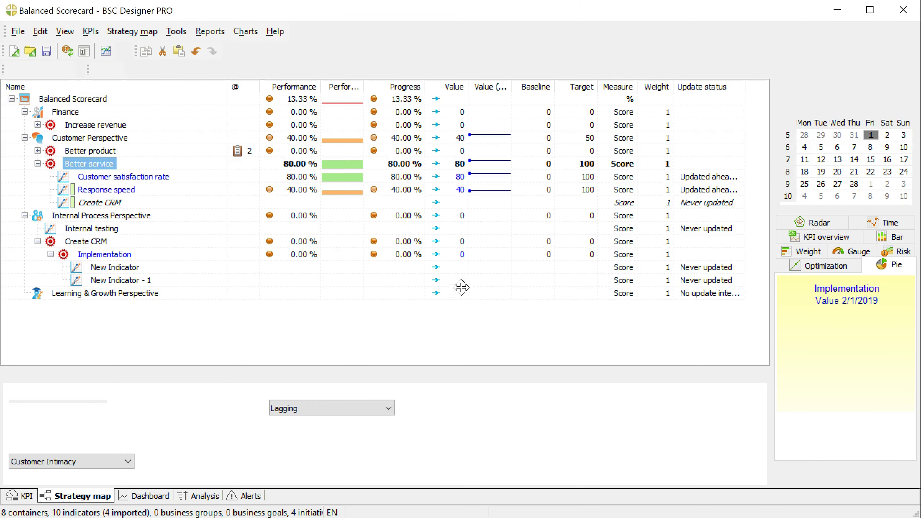
{"action": "left_click", "coordinate": [145, 180]}
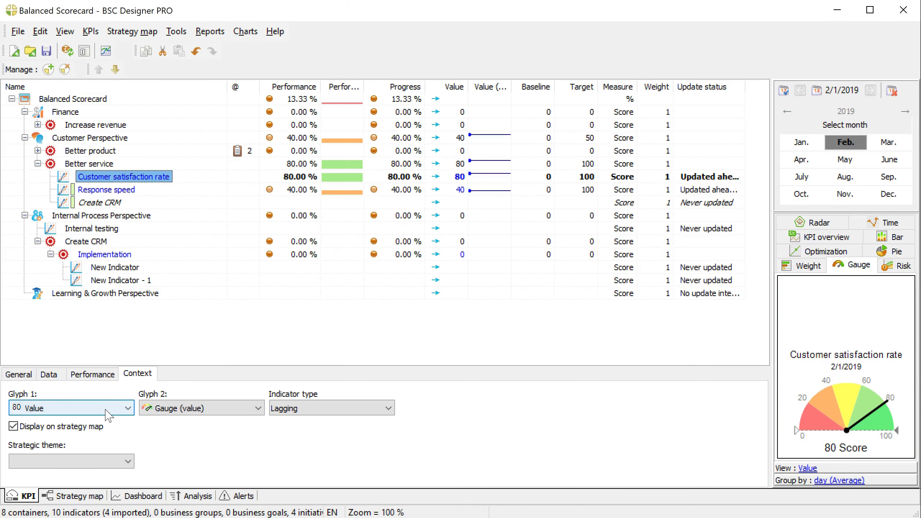
{"action": "left_click", "coordinate": [19, 373]}
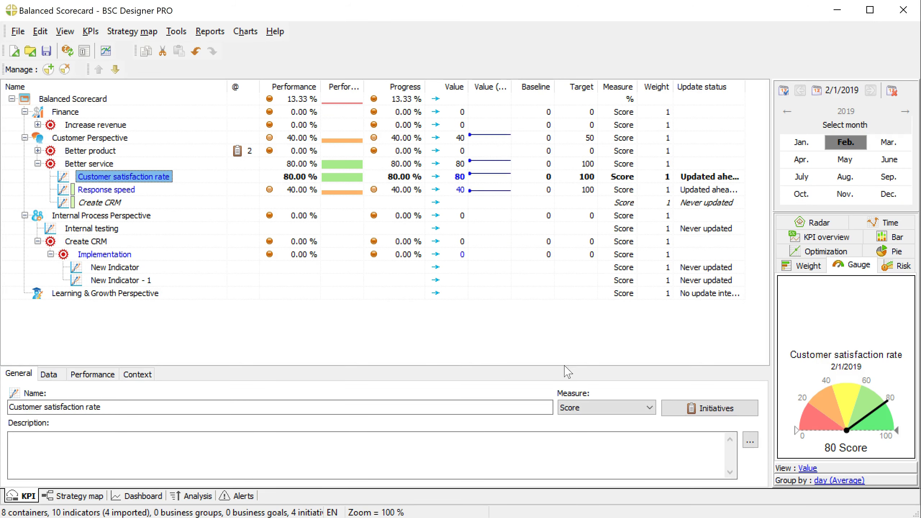
{"action": "left_click", "coordinate": [602, 407]}
{"action": "left_click", "coordinate": [589, 430]}
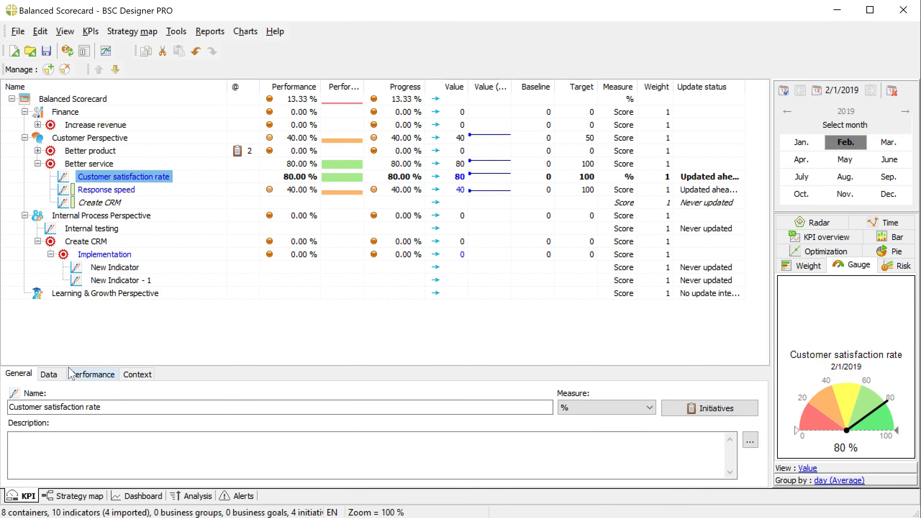
- Check the first glyph options of Customer satisfaction rate, keep Value, and view the indicator on the strategy map
{"action": "left_click", "coordinate": [126, 376]}
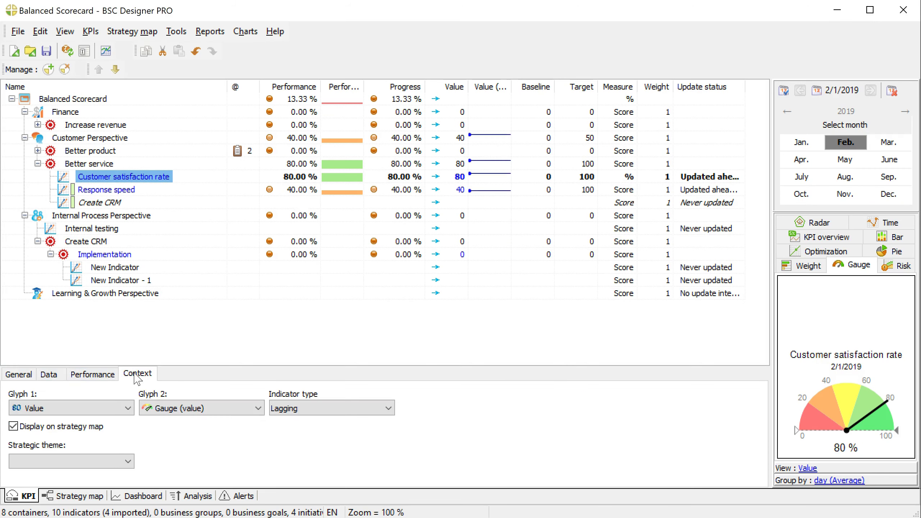
{"action": "left_click", "coordinate": [87, 407]}
{"action": "left_click", "coordinate": [75, 457]}
{"action": "left_click", "coordinate": [91, 496]}
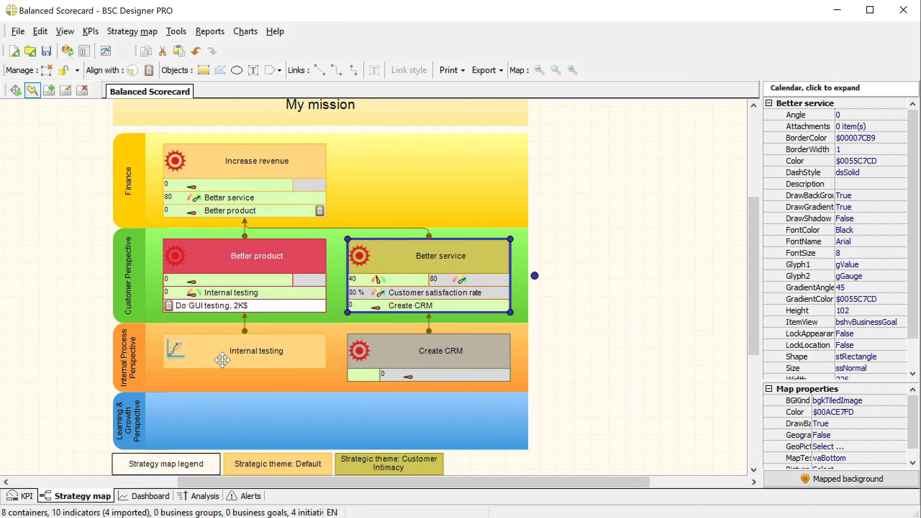
- Set Glyph 1 of Customer satisfaction rate to Stop-Light (Performance) and Glyph 2 to Target
{"action": "left_click", "coordinate": [22, 496]}
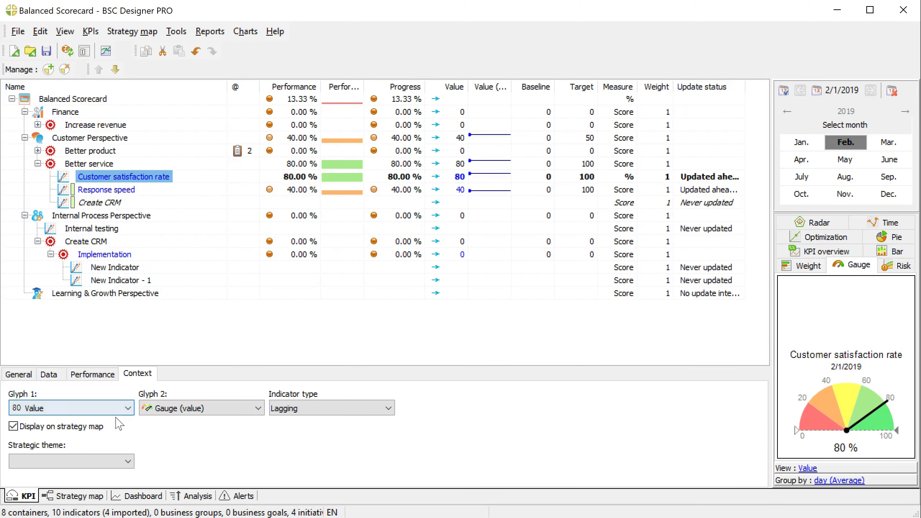
{"action": "left_click", "coordinate": [113, 413]}
{"action": "scroll", "coordinate": [89, 469], "scroll_direction": "up", "scroll_amount": 3}
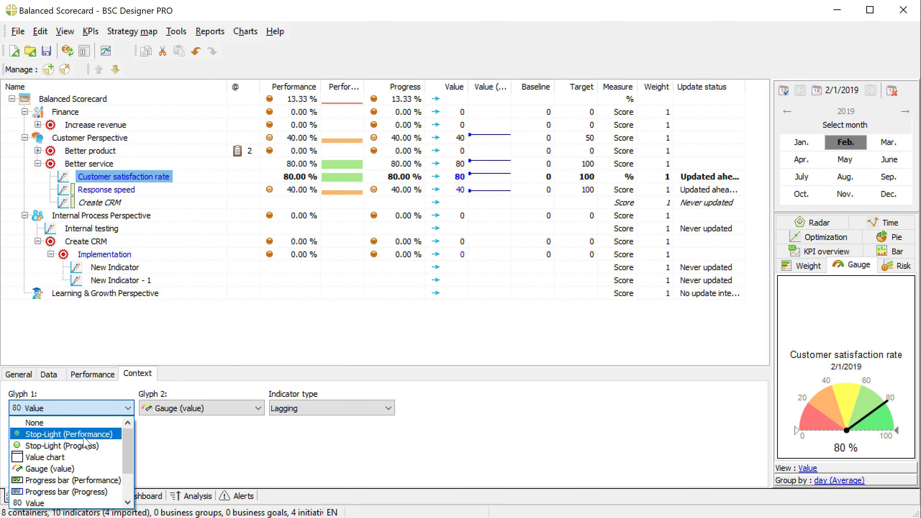
{"action": "left_click", "coordinate": [84, 438]}
{"action": "left_click", "coordinate": [215, 411]}
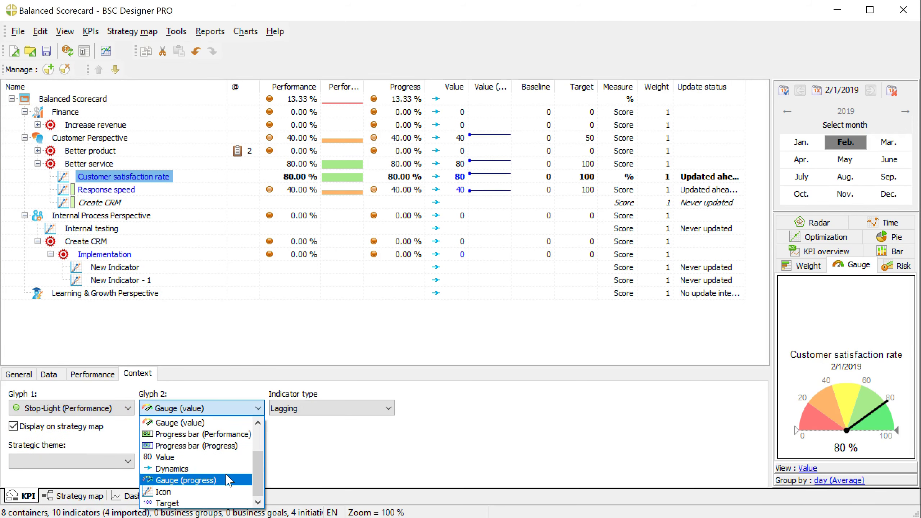
{"action": "left_click", "coordinate": [193, 505]}
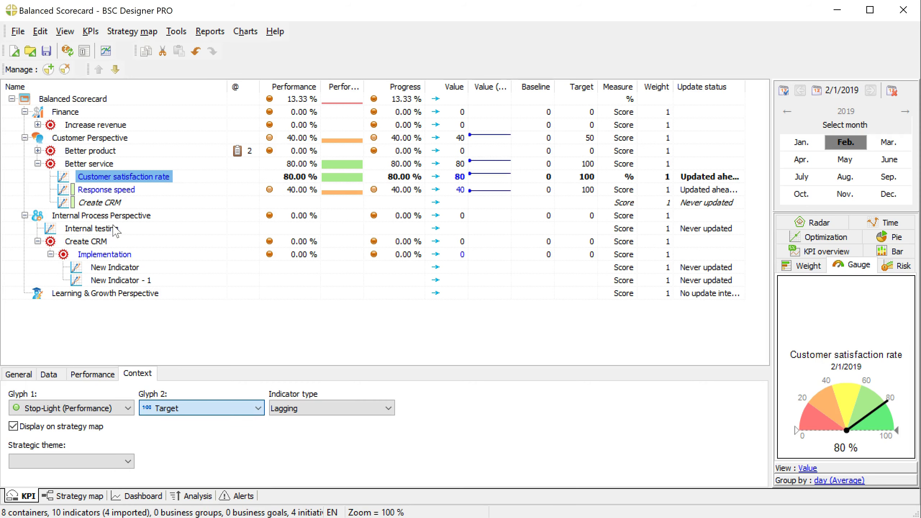
- View the updated glyphs of Customer satisfaction rate on the strategy map and return to the indicator's context settings
{"action": "left_click", "coordinate": [74, 499]}
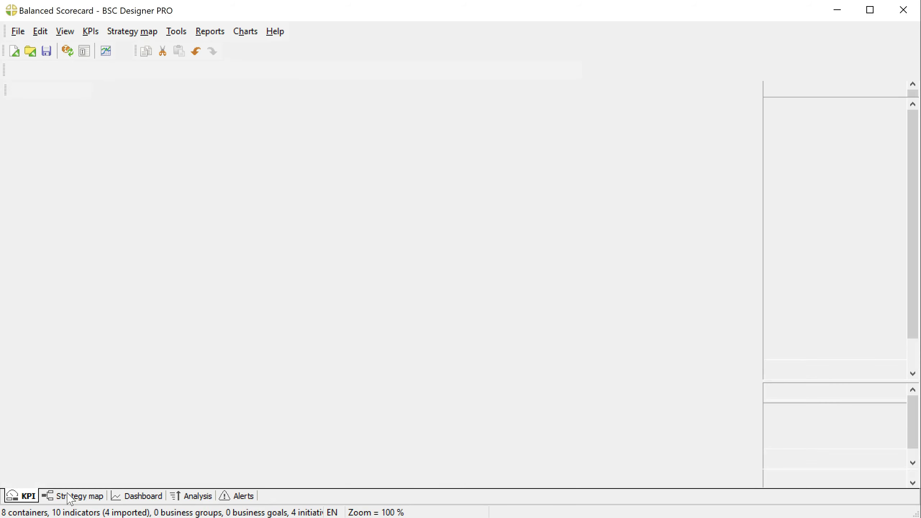
{"action": "left_click", "coordinate": [629, 281]}
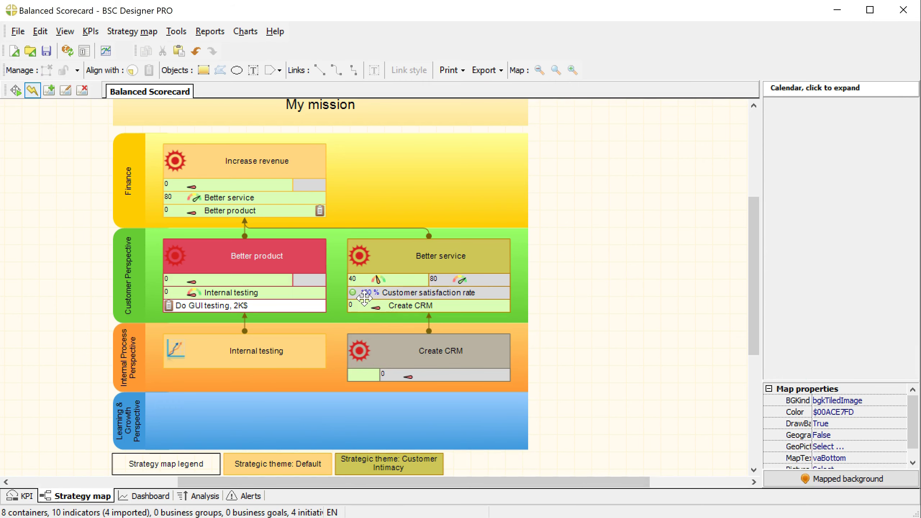
{"action": "left_click", "coordinate": [28, 486]}
{"action": "left_click", "coordinate": [26, 497]}
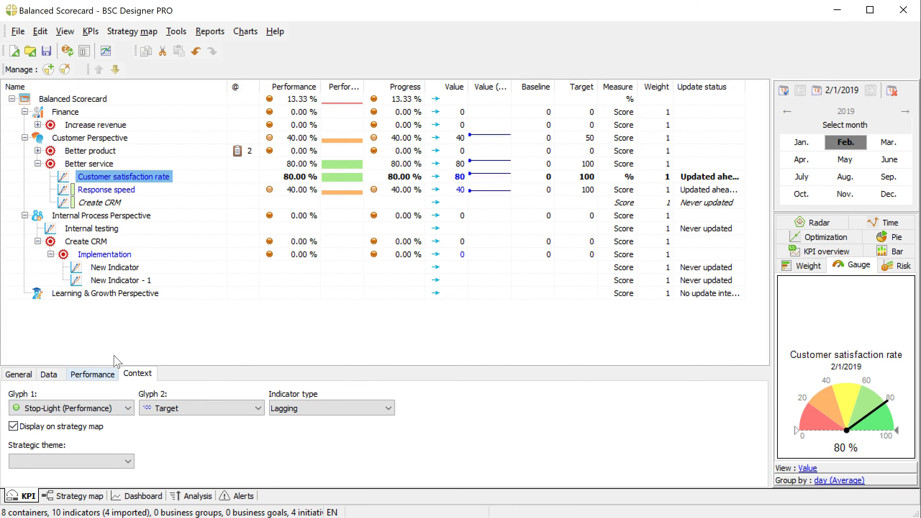
- Check the Glyph 2 options of Customer satisfaction rate, keep Target, and return to the strategy map
{"action": "left_click", "coordinate": [183, 408]}
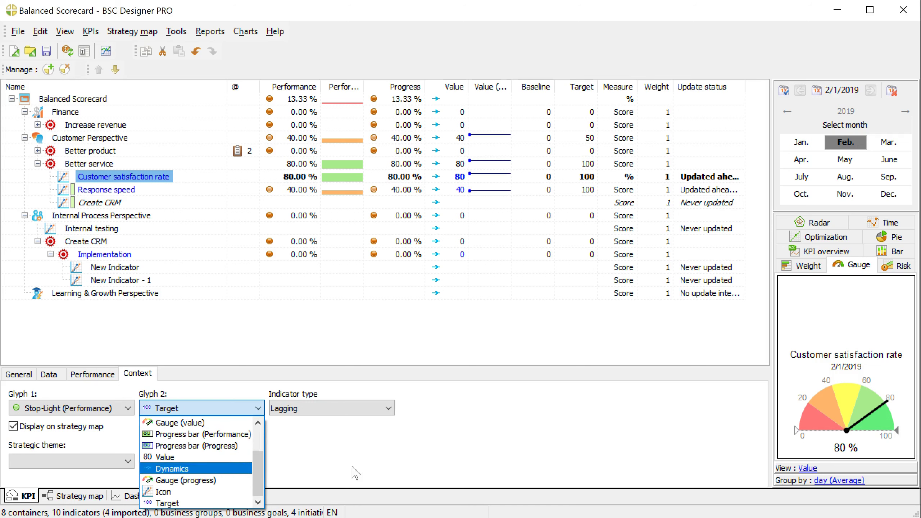
{"action": "left_click", "coordinate": [392, 462]}
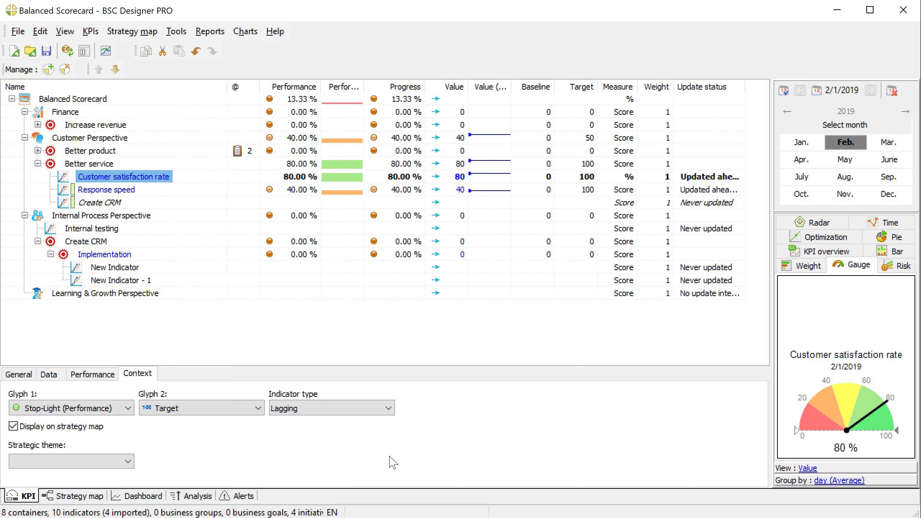
{"action": "left_click", "coordinate": [76, 496]}
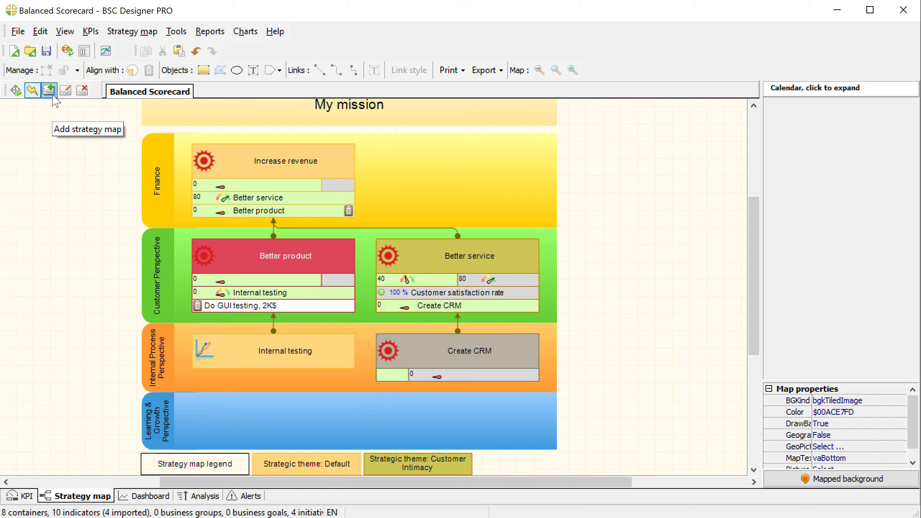
- Review the main and other map layouts in the Placement wizard and close it without executing
{"action": "left_click", "coordinate": [17, 94]}
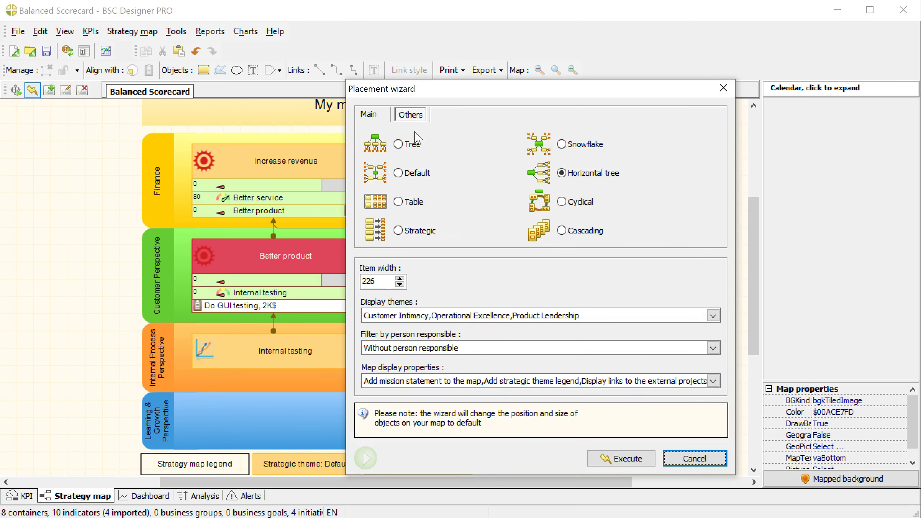
{"action": "left_click", "coordinate": [370, 116]}
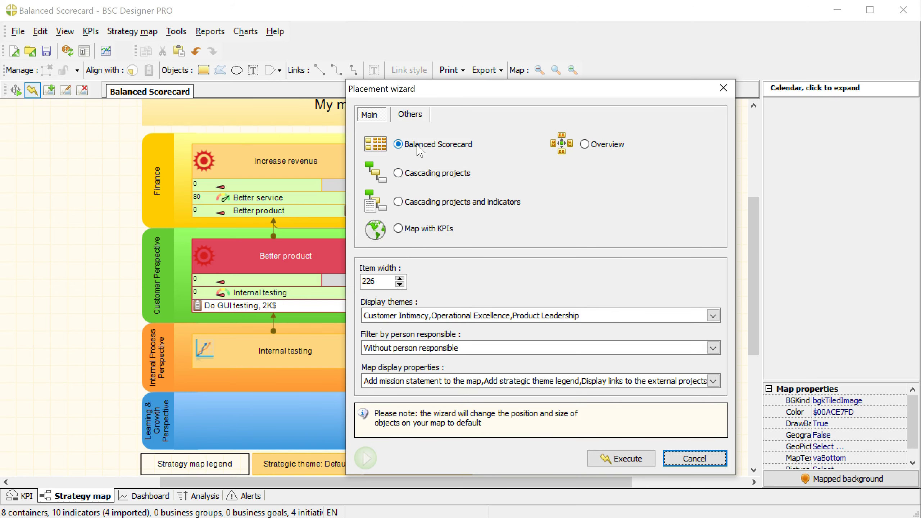
{"action": "left_click", "coordinate": [685, 463]}
- Add a new strategy map and generate it with the Overview layout
{"action": "left_click", "coordinate": [51, 92]}
{"action": "left_click", "coordinate": [32, 90]}
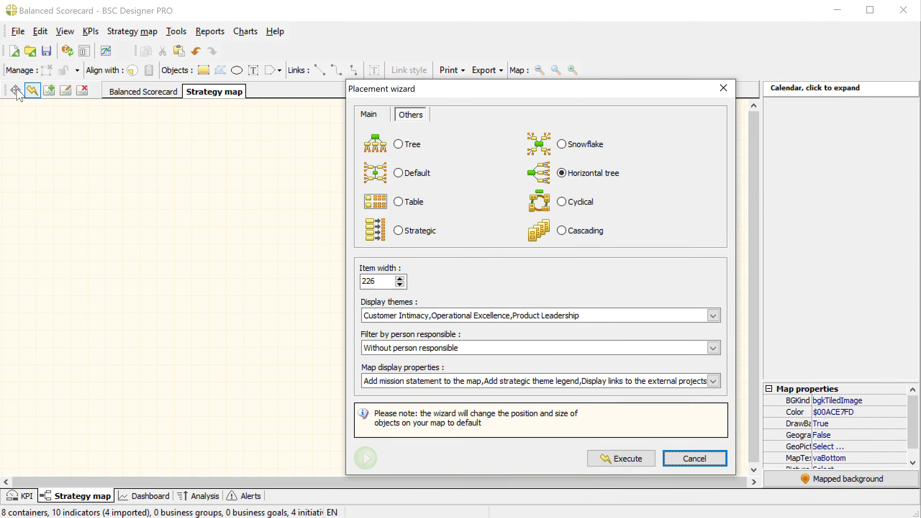
{"action": "left_click", "coordinate": [361, 115]}
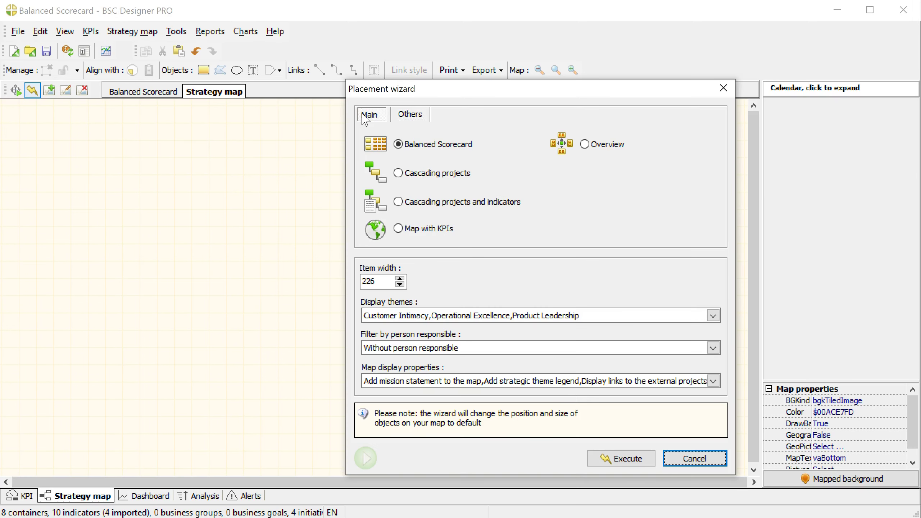
{"action": "left_click", "coordinate": [609, 145]}
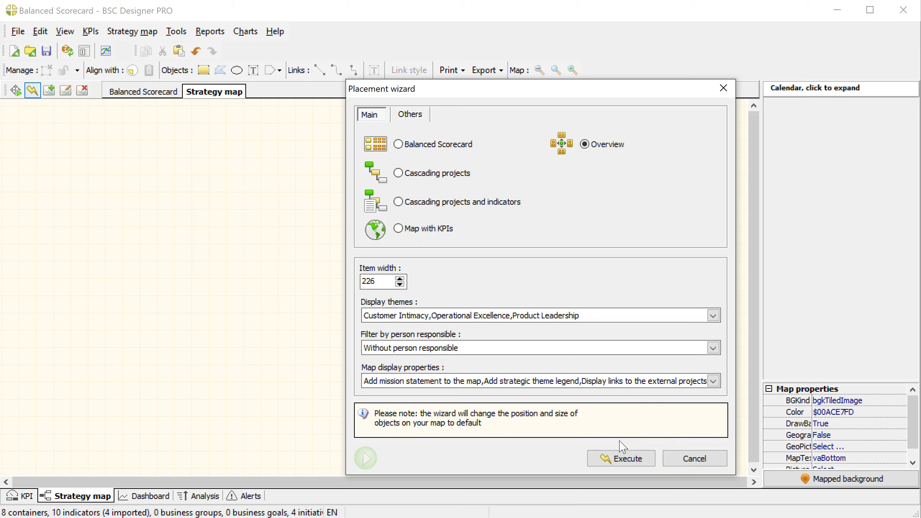
{"action": "left_click", "coordinate": [621, 458]}
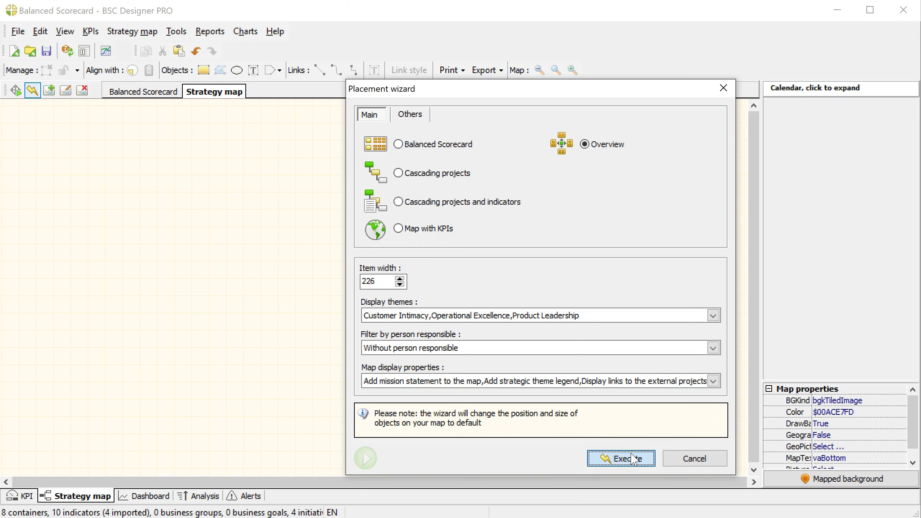
{"action": "left_click_drag", "start_coordinate": [749, 257], "coordinate": [753, 283]}
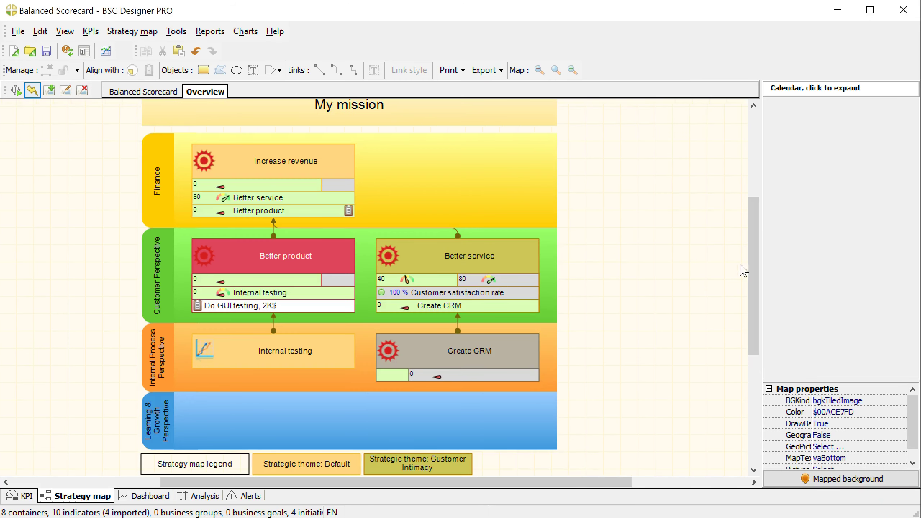
- Examine the Increase revenue, Better product and Better service goals on the Balanced Scorecard map
{"action": "mouse_move", "coordinate": [756, 256]}
{"action": "left_mouse_down"}
{"action": "mouse_move", "coordinate": [756, 232]}
{"action": "mouse_move", "coordinate": [759, 239]}
{"action": "left_mouse_up"}
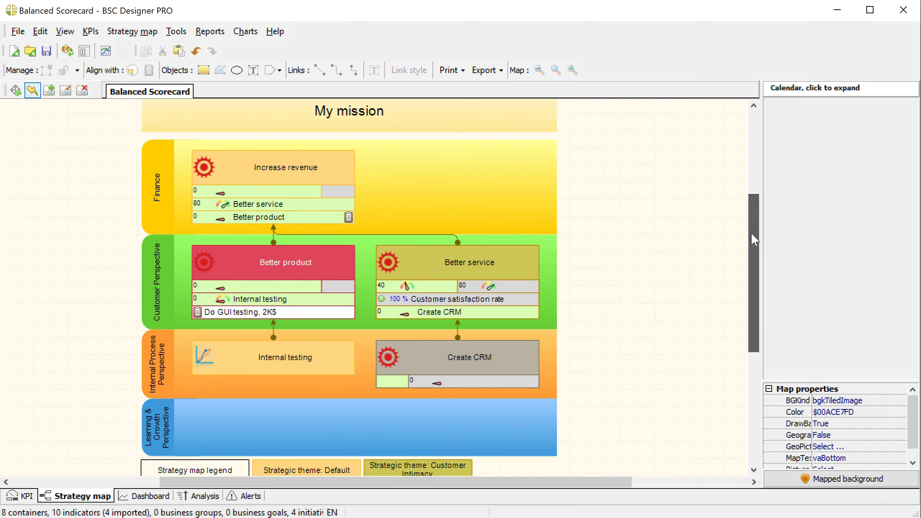
{"action": "left_click", "coordinate": [321, 161]}
{"action": "left_click", "coordinate": [319, 264]}
{"action": "left_click", "coordinate": [441, 271]}
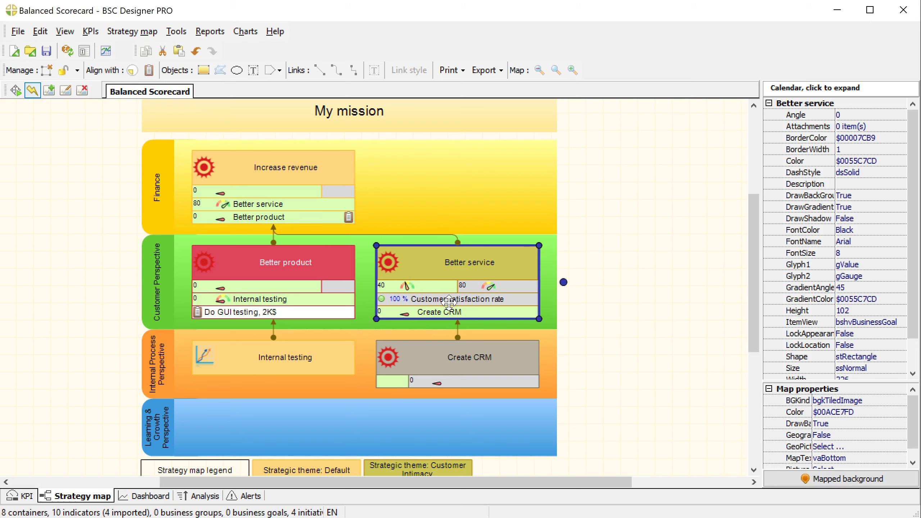
- Regenerate the map with the Balanced Scorecard layout and an item width of 280
{"action": "left_click", "coordinate": [20, 91]}
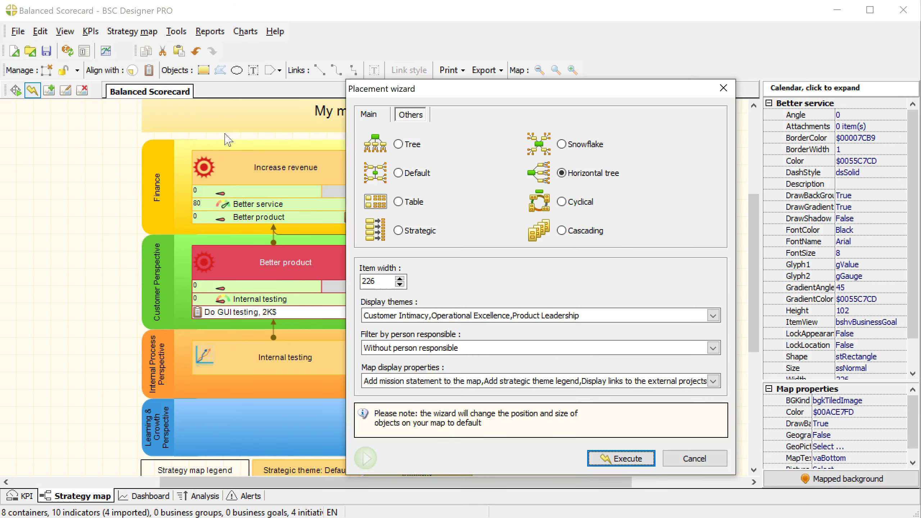
{"action": "left_click", "coordinate": [369, 115]}
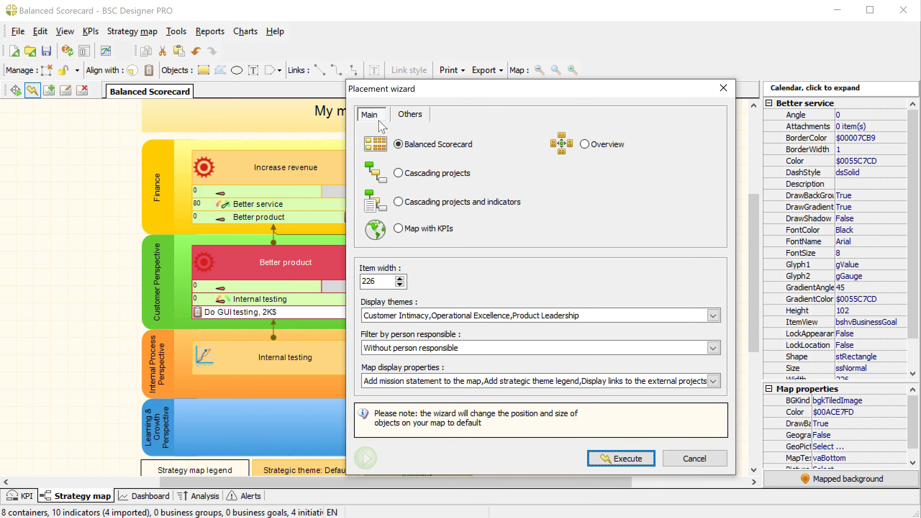
{"action": "left_click", "coordinate": [366, 282]}
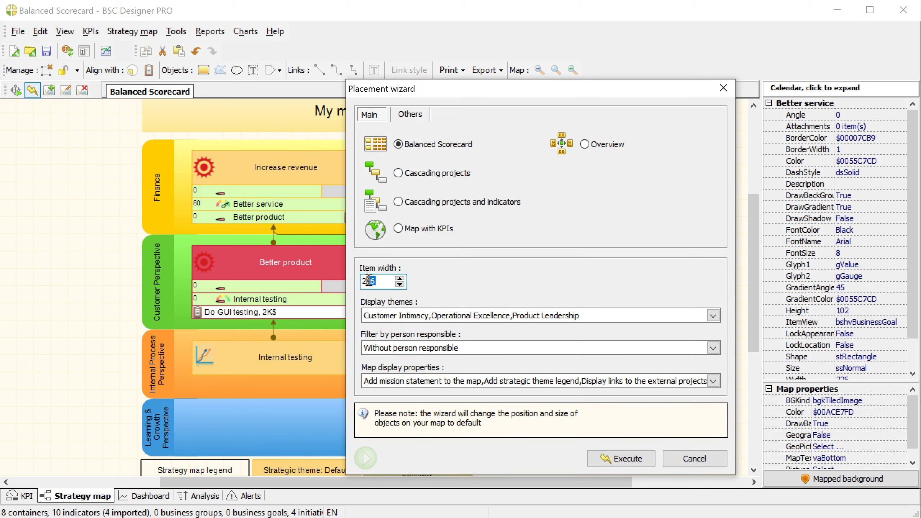
{"action": "type", "text": "80"}
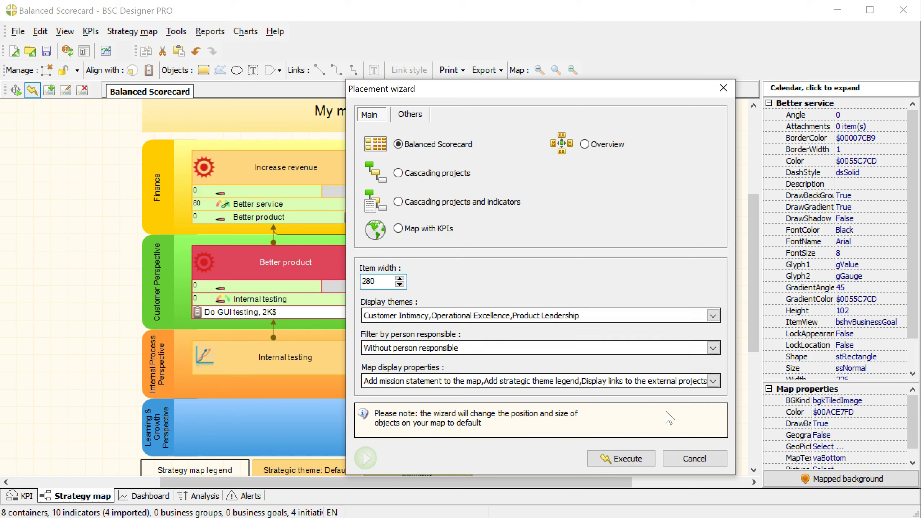
{"action": "left_click", "coordinate": [643, 460]}
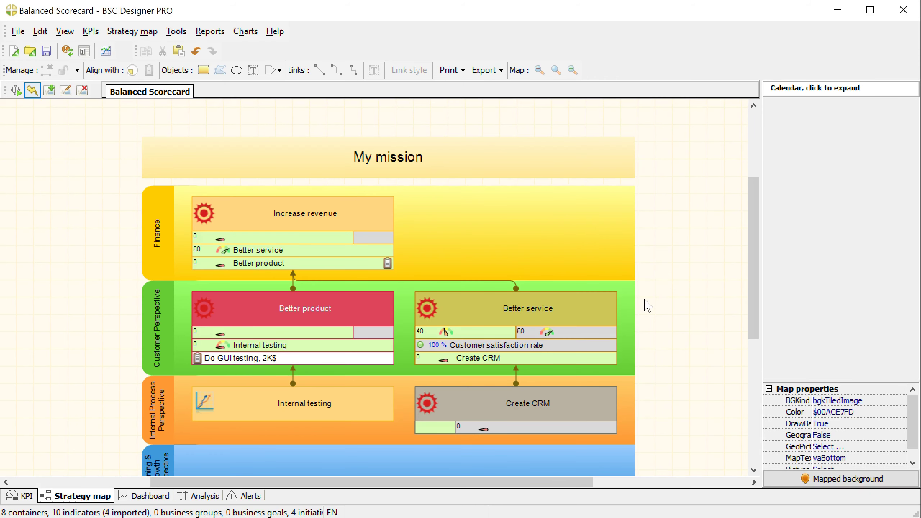
{"action": "left_click_drag", "start_coordinate": [757, 226], "coordinate": [755, 245]}
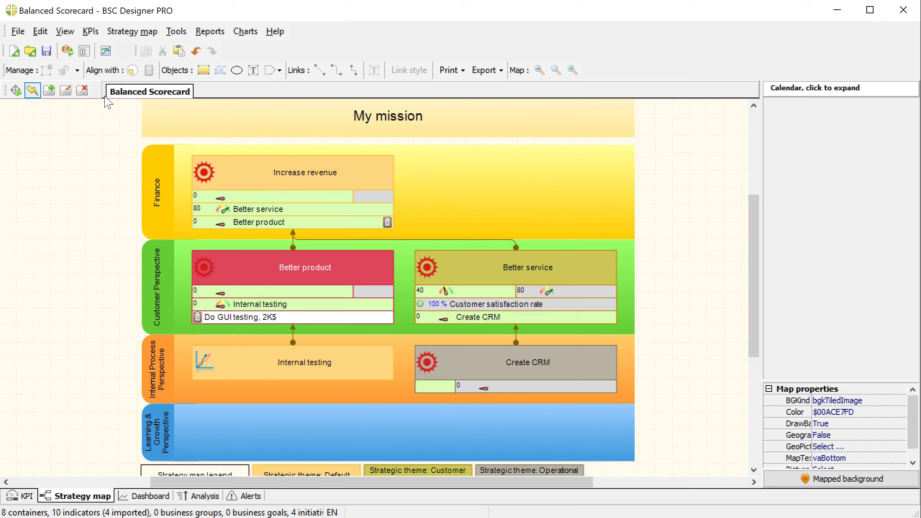
- Check the Display themes choices for the Balanced Scorecard layout in the Placement wizard and close it without executing
{"action": "left_click", "coordinate": [15, 90]}
{"action": "left_click", "coordinate": [370, 116]}
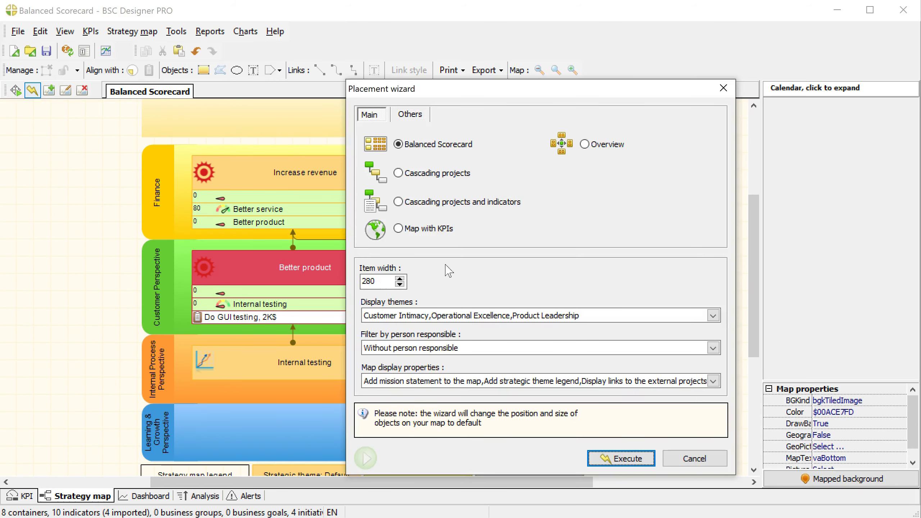
{"action": "left_click", "coordinate": [712, 315]}
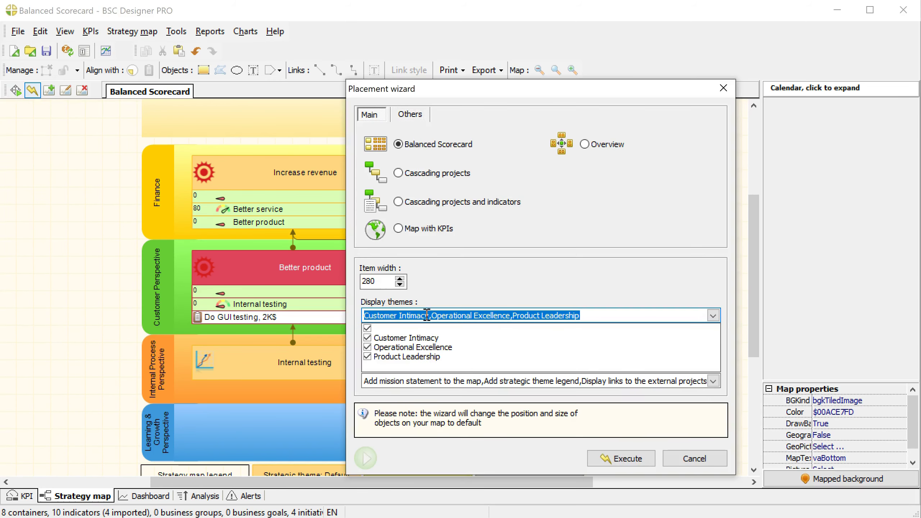
{"action": "left_click", "coordinate": [640, 250]}
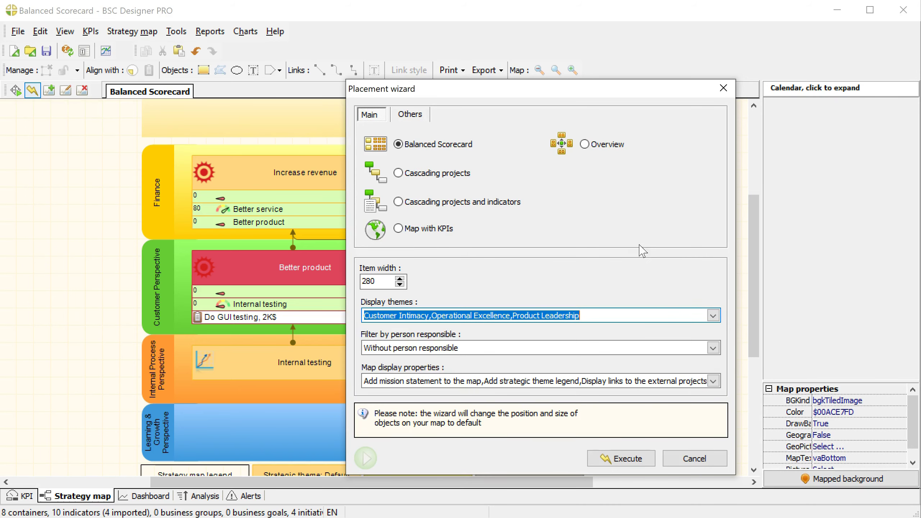
{"action": "key", "text": "Escape"}
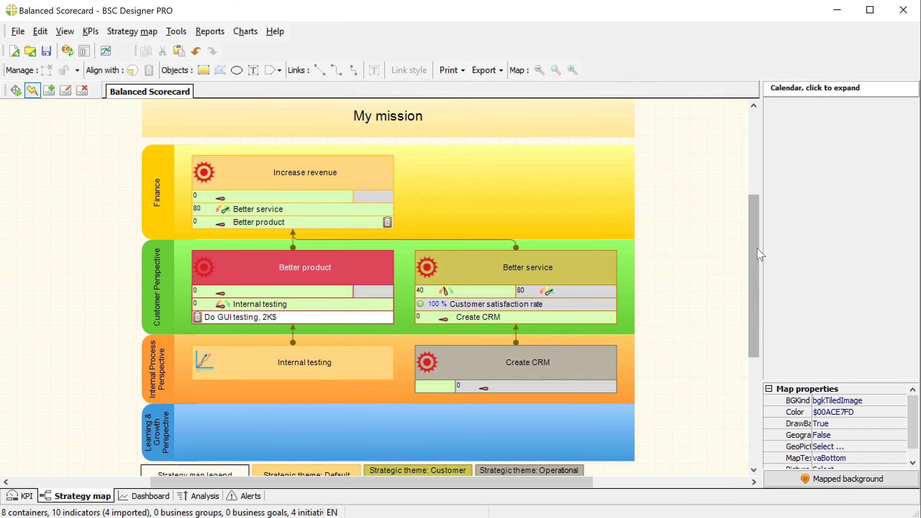
- Add a rectangle with the default text above the My mission banner and move it over the banner's right end
{"action": "left_click_drag", "start_coordinate": [753, 250], "coordinate": [752, 220]}
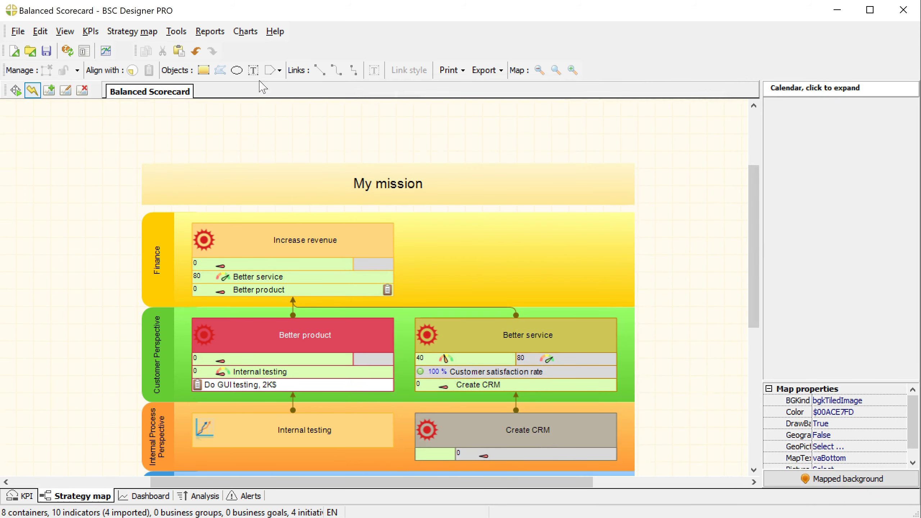
{"action": "left_click", "coordinate": [203, 70]}
{"action": "left_click", "coordinate": [462, 120]}
{"action": "left_click_drag", "start_coordinate": [480, 130], "coordinate": [558, 134]}
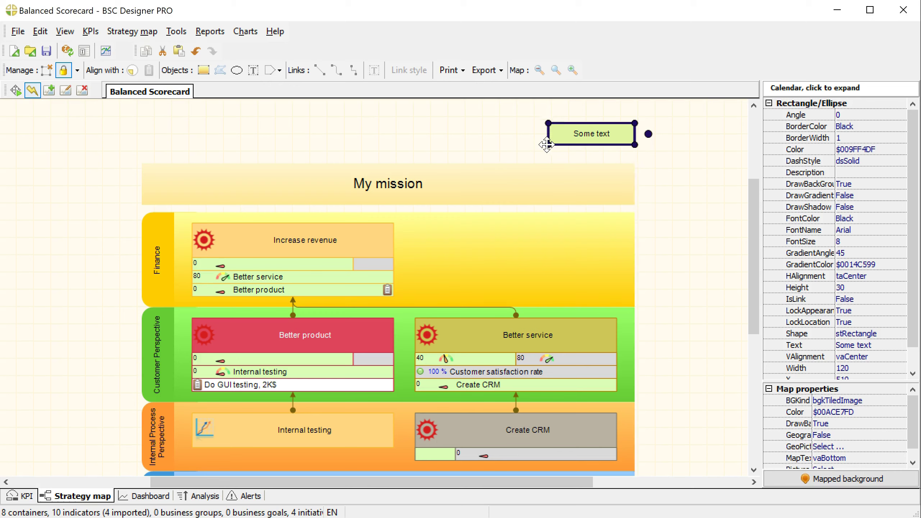
- Examine the text, size and lock properties of the new rectangle above the My mission banner
{"action": "double_click", "coordinate": [607, 133]}
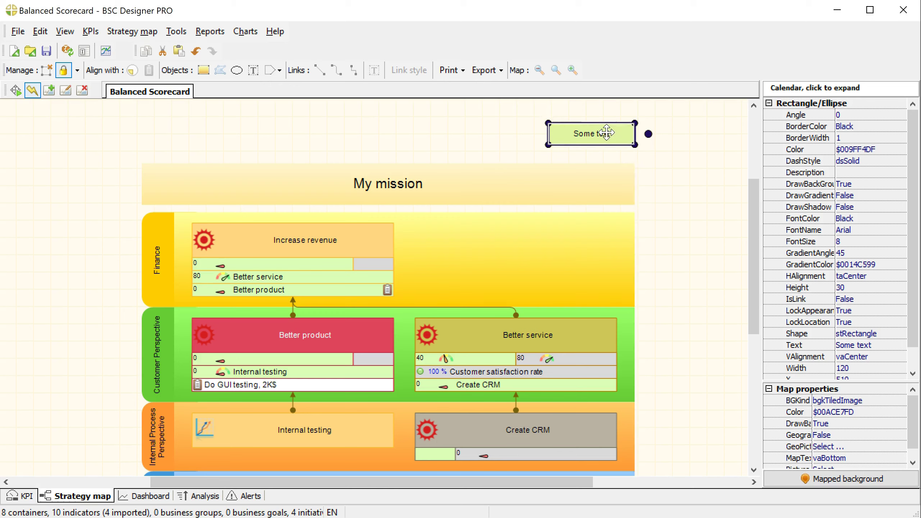
{"action": "left_click", "coordinate": [617, 158]}
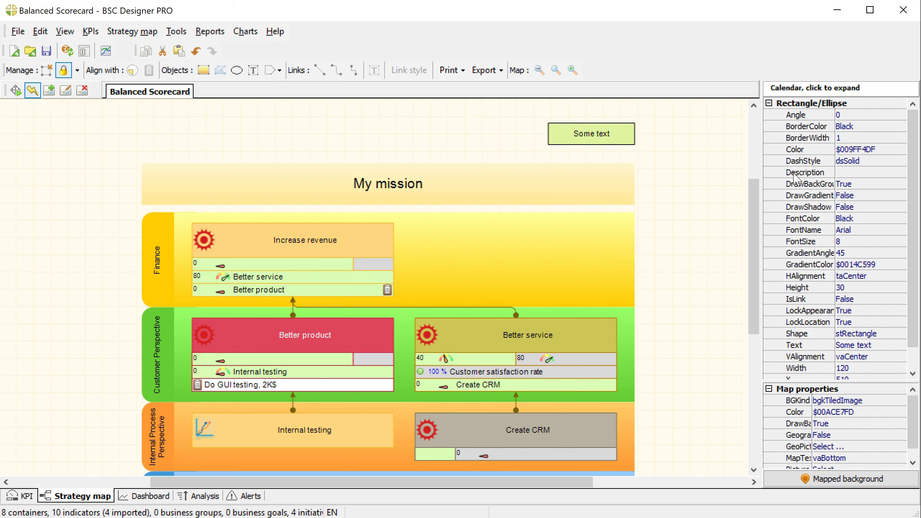
{"action": "left_click", "coordinate": [591, 134]}
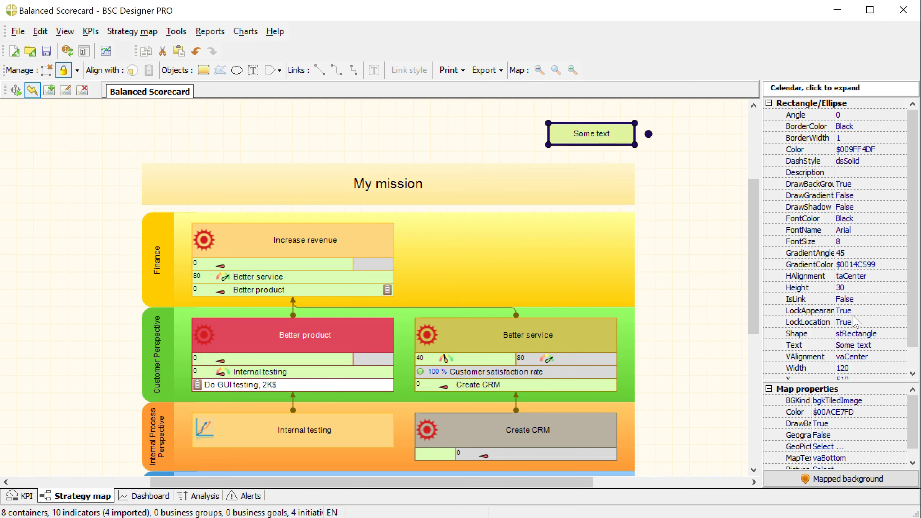
{"action": "left_click", "coordinate": [862, 345]}
{"action": "scroll", "coordinate": [865, 350], "scroll_direction": "down", "scroll_amount": 1}
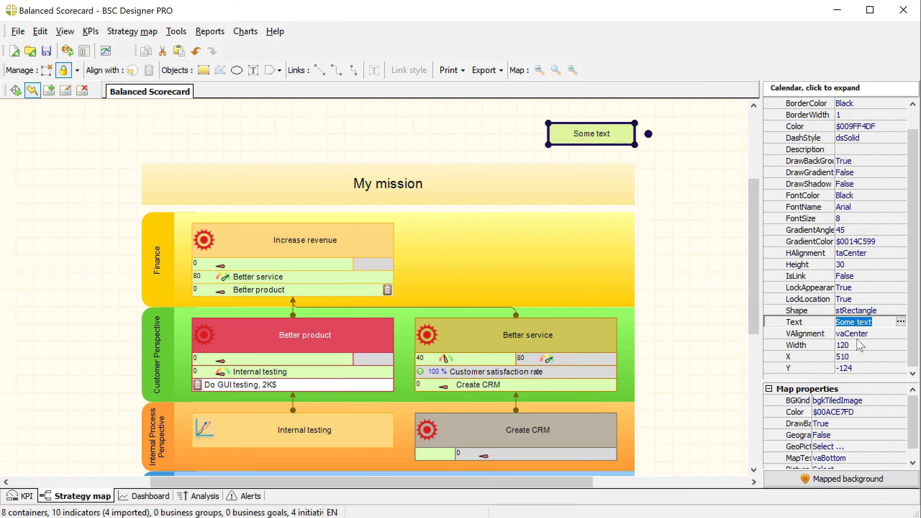
{"action": "left_click", "coordinate": [577, 125]}
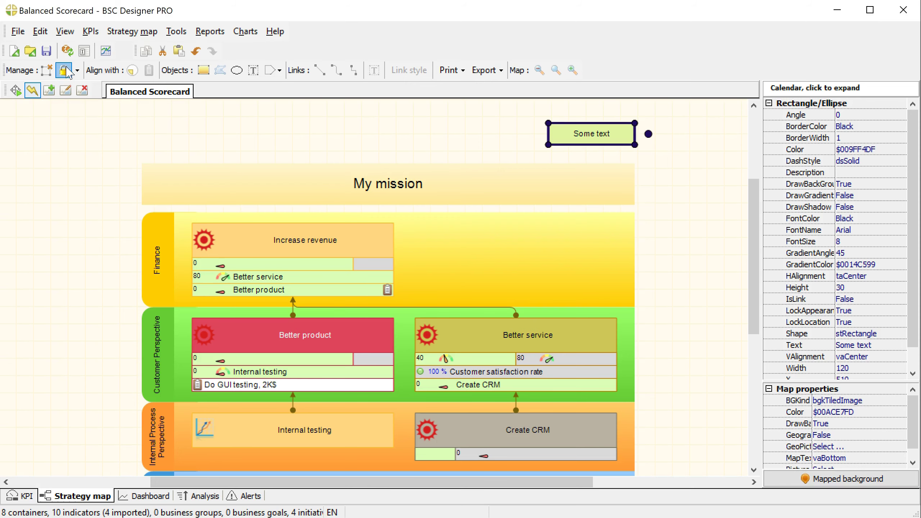
{"action": "left_click", "coordinate": [359, 141]}
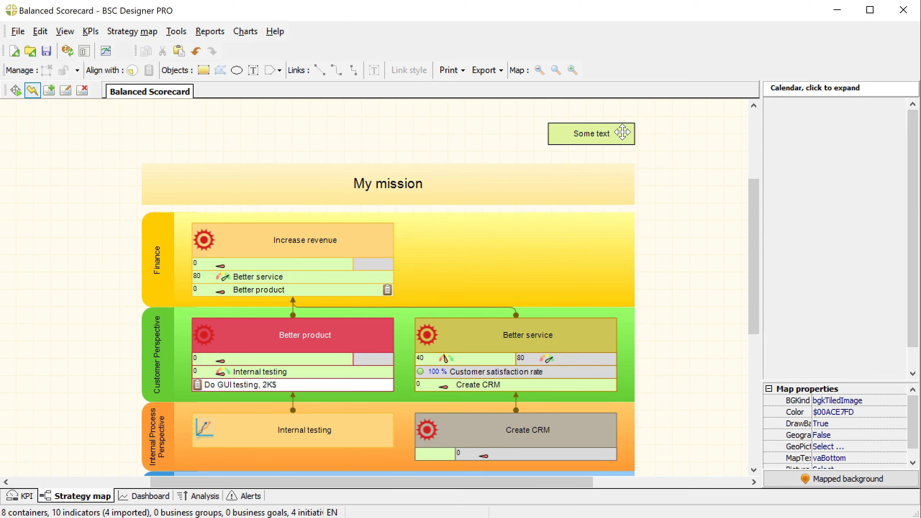
{"action": "left_click", "coordinate": [622, 132]}
{"action": "left_click", "coordinate": [414, 146]}
- Run the Placement wizard again with the Balanced Scorecard layout to regenerate the map around the locked rectangle
{"action": "left_click", "coordinate": [16, 90]}
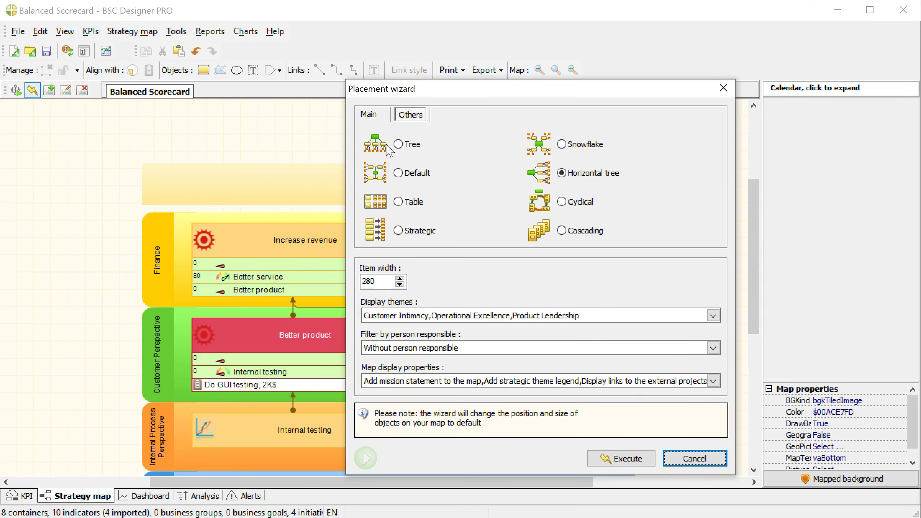
{"action": "left_click", "coordinate": [369, 114]}
{"action": "left_click", "coordinate": [620, 458]}
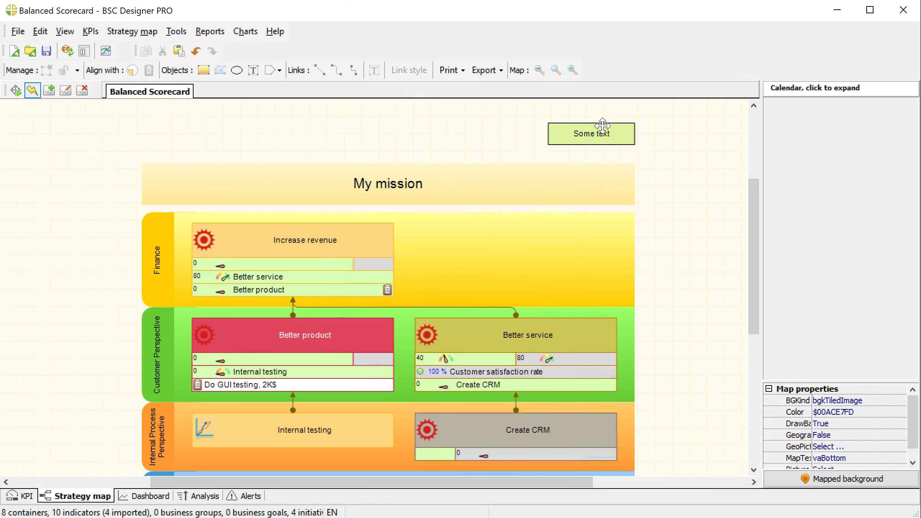
- Unlock the Some text rectangle above the My mission banner and regenerate the map with the Balanced Scorecard layout of the Placement wizard
{"action": "left_click", "coordinate": [602, 127]}
{"action": "left_click", "coordinate": [65, 69]}
{"action": "left_click", "coordinate": [16, 94]}
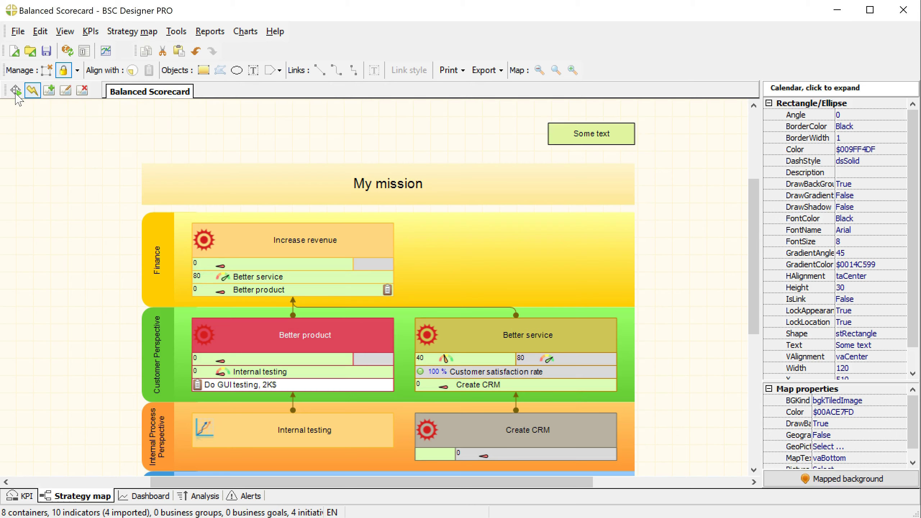
{"action": "left_click", "coordinate": [369, 115]}
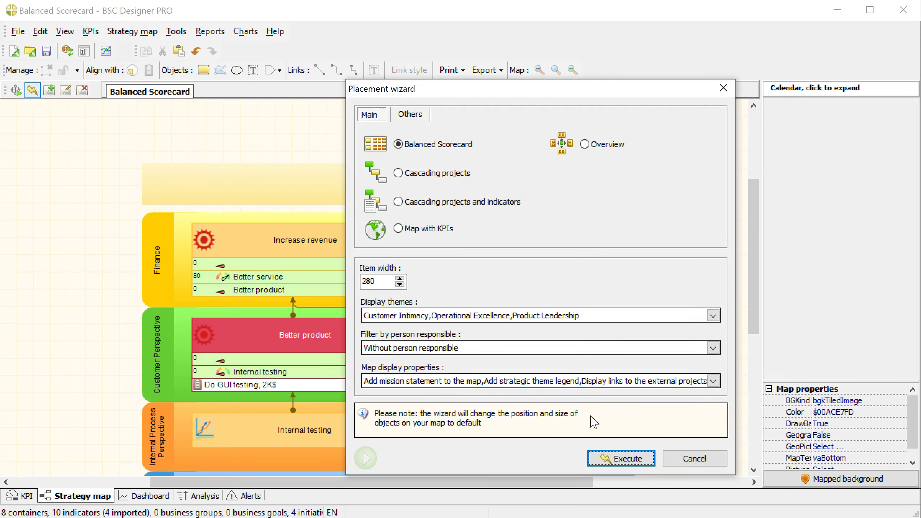
{"action": "left_click", "coordinate": [627, 459]}
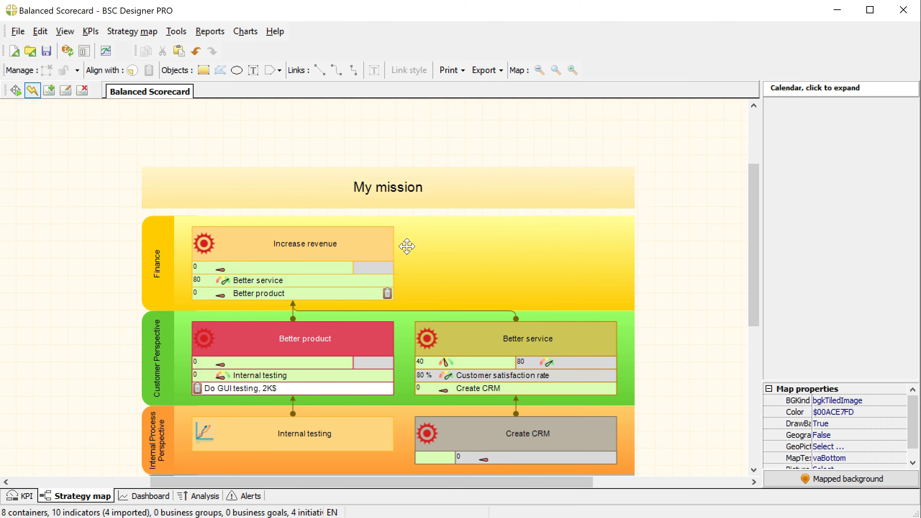
- Set the gradient color of the Increase revenue goal to light purple, red 201, green 143, blue 239
{"action": "left_click", "coordinate": [372, 250]}
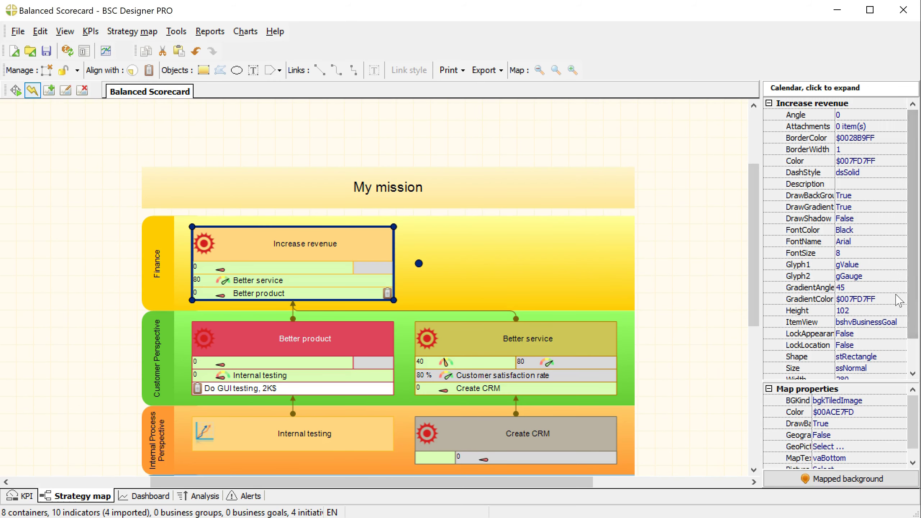
{"action": "left_click", "coordinate": [870, 299]}
{"action": "left_click", "coordinate": [900, 298]}
{"action": "left_click", "coordinate": [559, 170]}
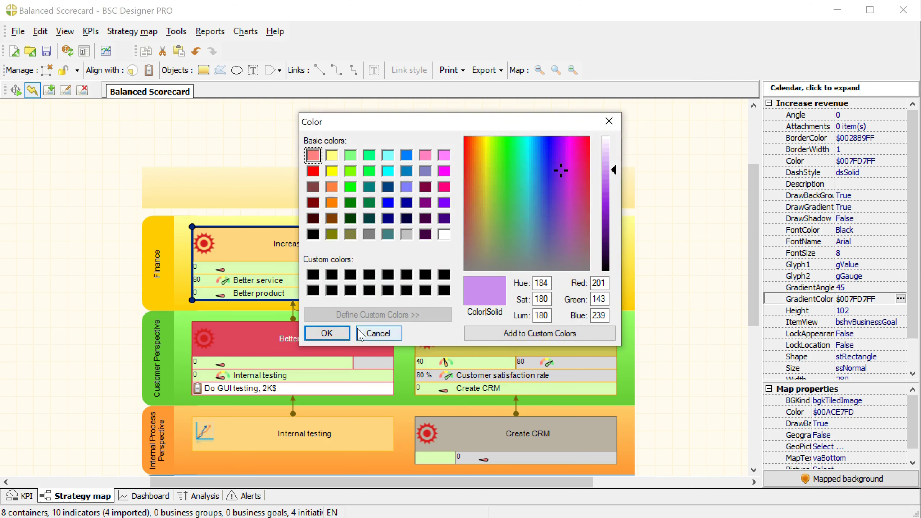
{"action": "left_click", "coordinate": [326, 333]}
{"action": "left_click", "coordinate": [661, 219]}
{"action": "left_click", "coordinate": [337, 233]}
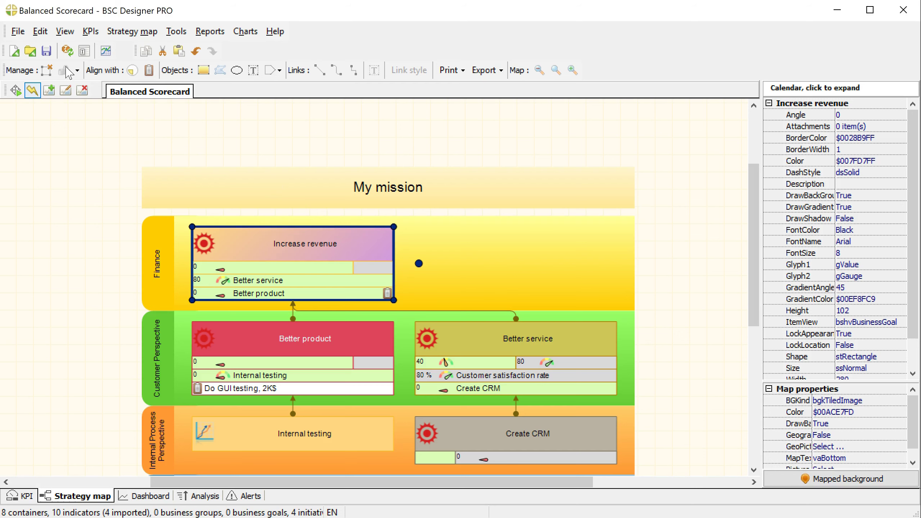
- Unlock the appearance of the Increase revenue goal and run the Placement wizard again with the Balanced Scorecard layout
{"action": "left_click", "coordinate": [78, 71]}
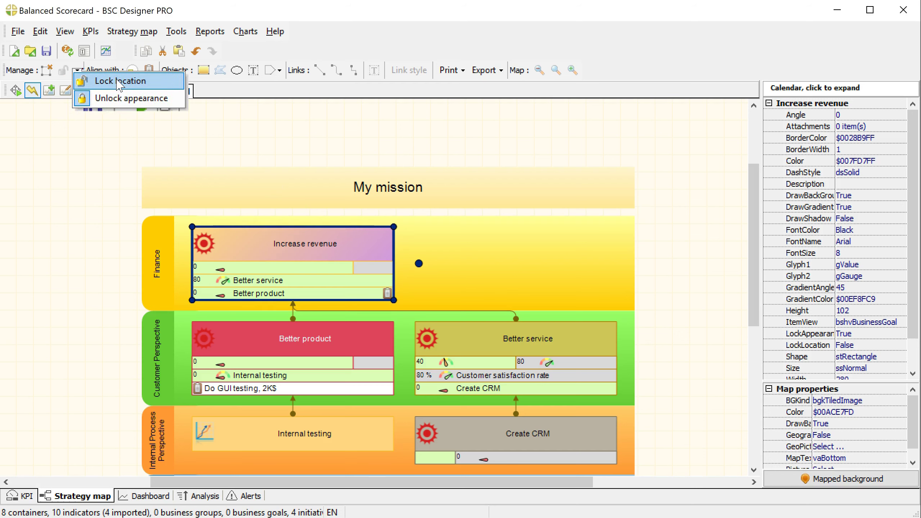
{"action": "left_click", "coordinate": [132, 71]}
{"action": "left_click", "coordinate": [90, 69]}
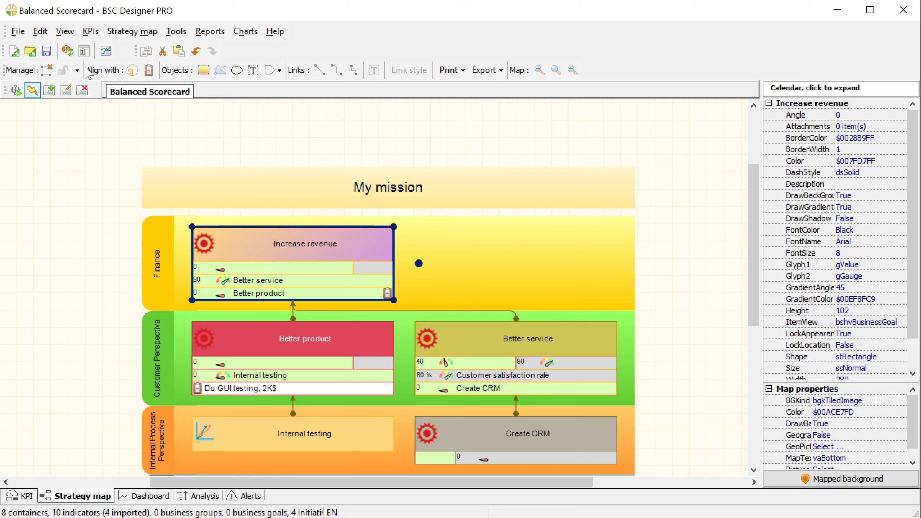
{"action": "left_click", "coordinate": [76, 71]}
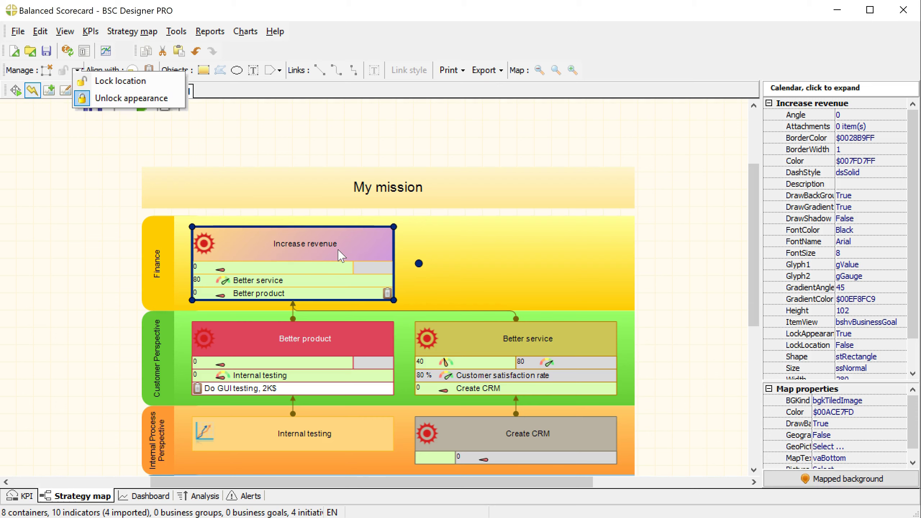
{"action": "left_click", "coordinate": [134, 98]}
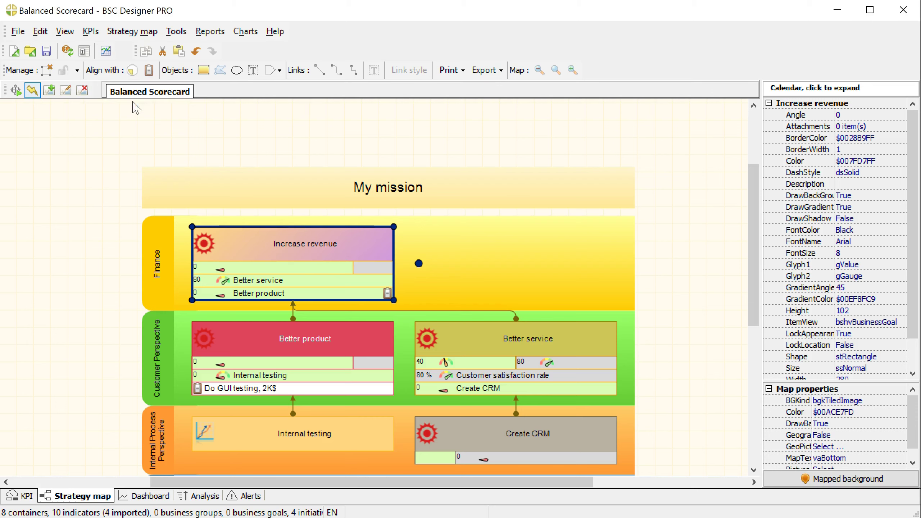
{"action": "left_click", "coordinate": [15, 90]}
{"action": "left_click", "coordinate": [371, 116]}
{"action": "key", "text": "Return"}
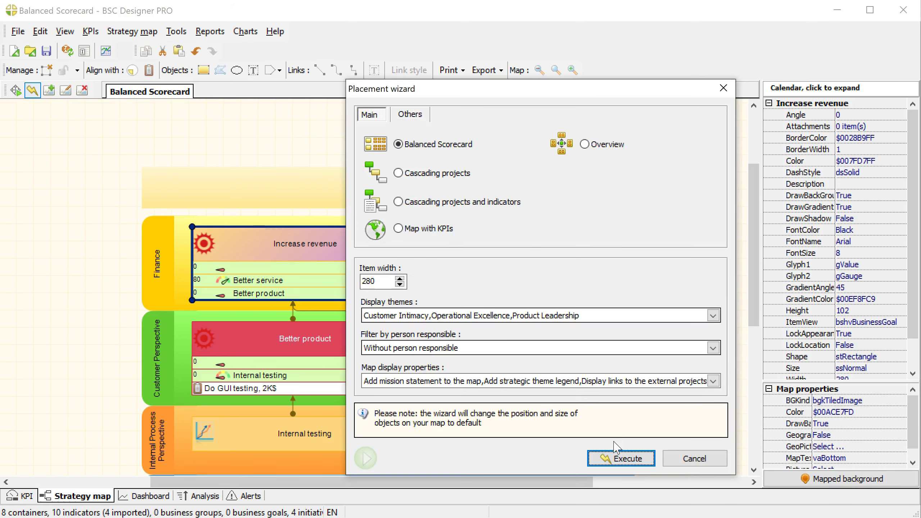
- Add a new picture object inside the right end of the Finance perspective, then open its image file selection and cancel it
{"action": "mouse_move", "coordinate": [752, 191]}
{"action": "left_mouse_down"}
{"action": "mouse_move", "coordinate": [760, 215]}
{"action": "mouse_move", "coordinate": [748, 190]}
{"action": "left_mouse_up"}
{"action": "left_click", "coordinate": [280, 70]}
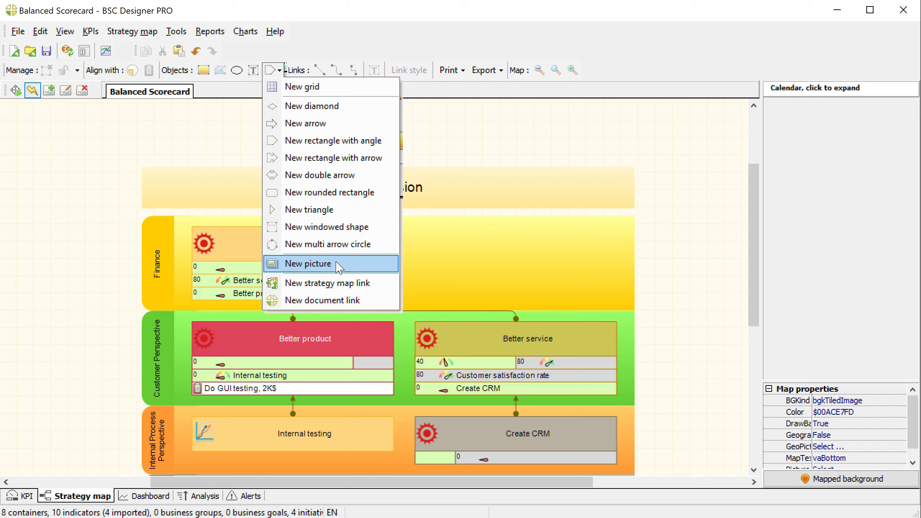
{"action": "left_click", "coordinate": [311, 265]}
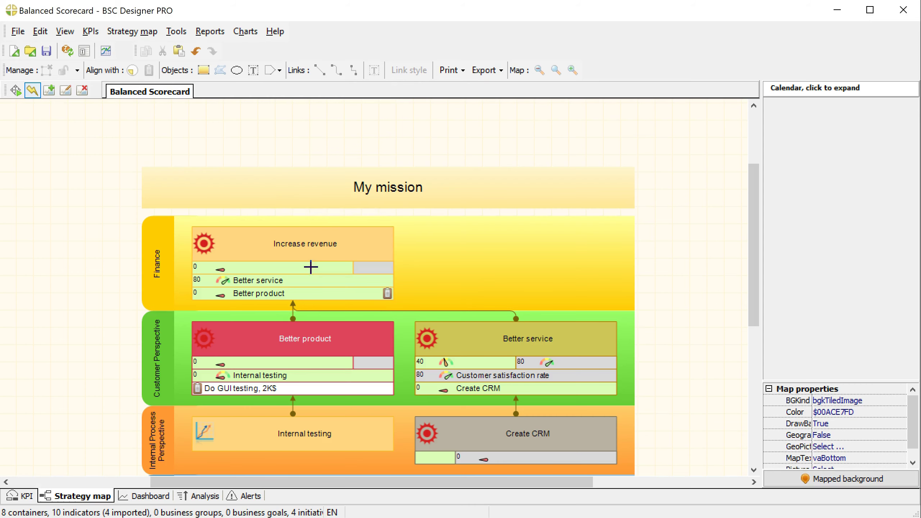
{"action": "left_click", "coordinate": [480, 129]}
{"action": "left_click_drag", "start_coordinate": [505, 151], "coordinate": [578, 259]}
{"action": "double_click", "coordinate": [587, 276]}
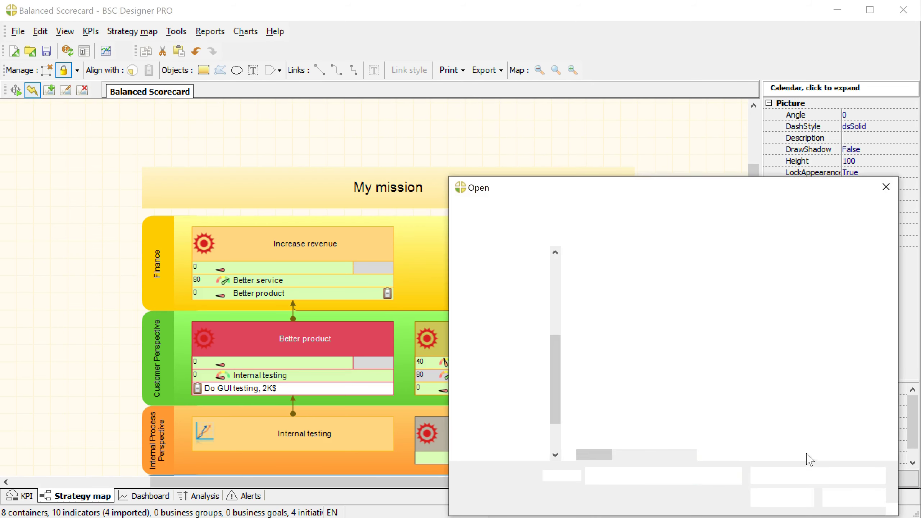
{"action": "left_click", "coordinate": [853, 497]}
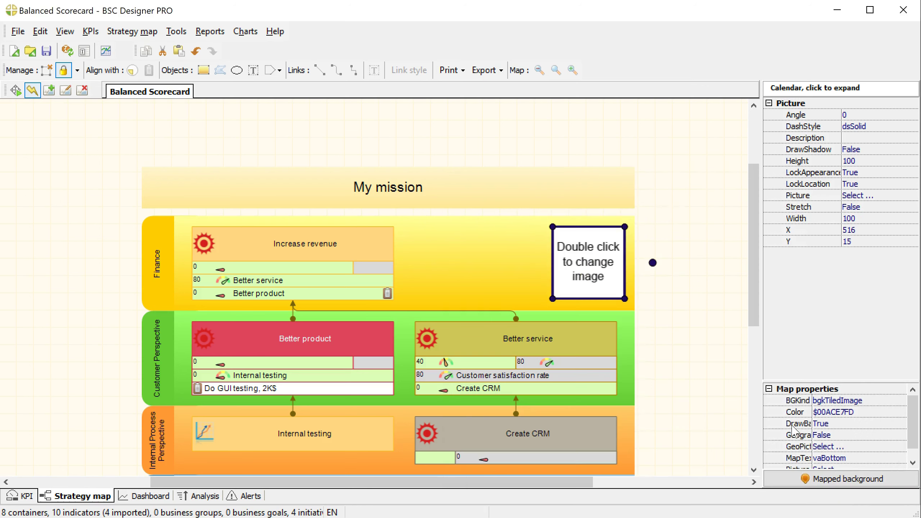
{"action": "left_click", "coordinate": [680, 161]}
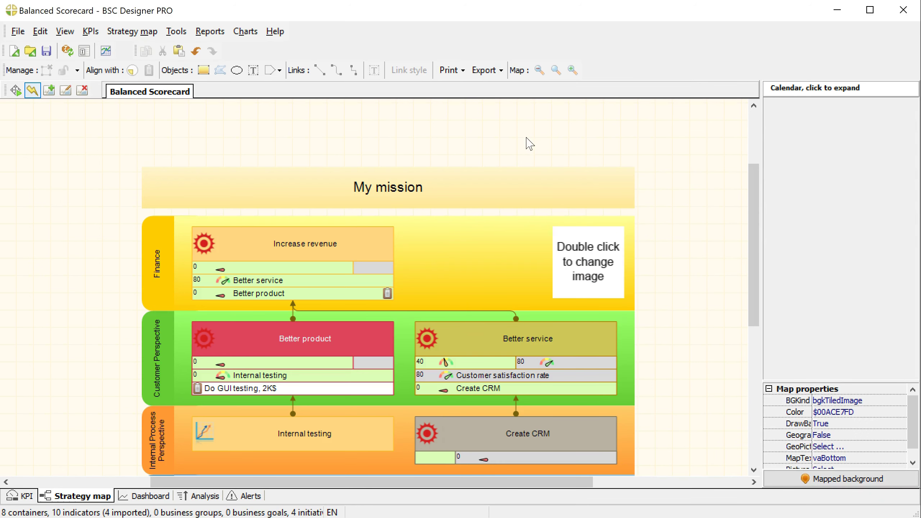
- Add a text object with the default text in the Finance perspective, between the Increase revenue goal and the picture placeholder
{"action": "left_click", "coordinate": [526, 343]}
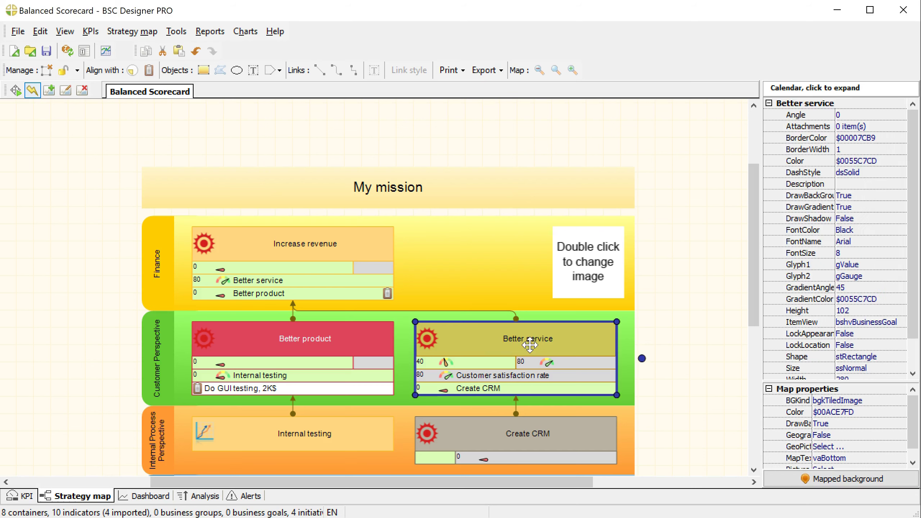
{"action": "left_click_drag", "start_coordinate": [752, 201], "coordinate": [477, 177]}
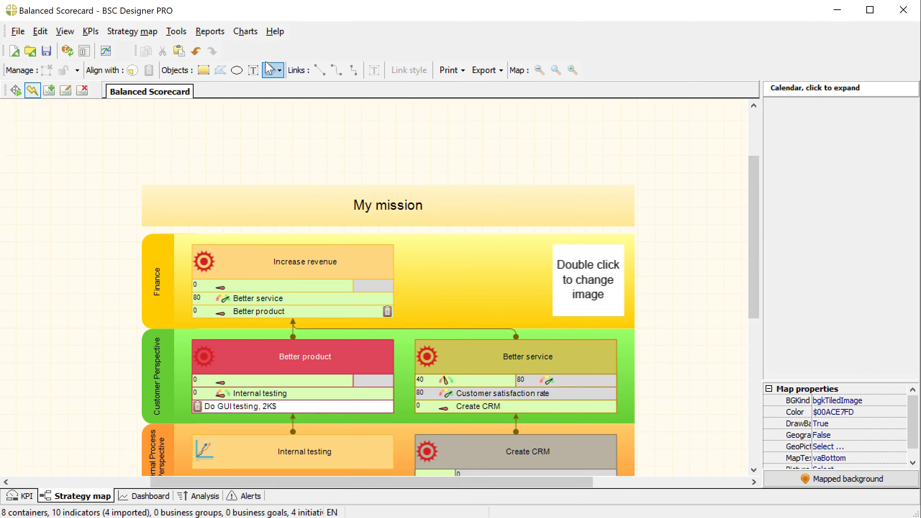
{"action": "left_click", "coordinate": [253, 70]}
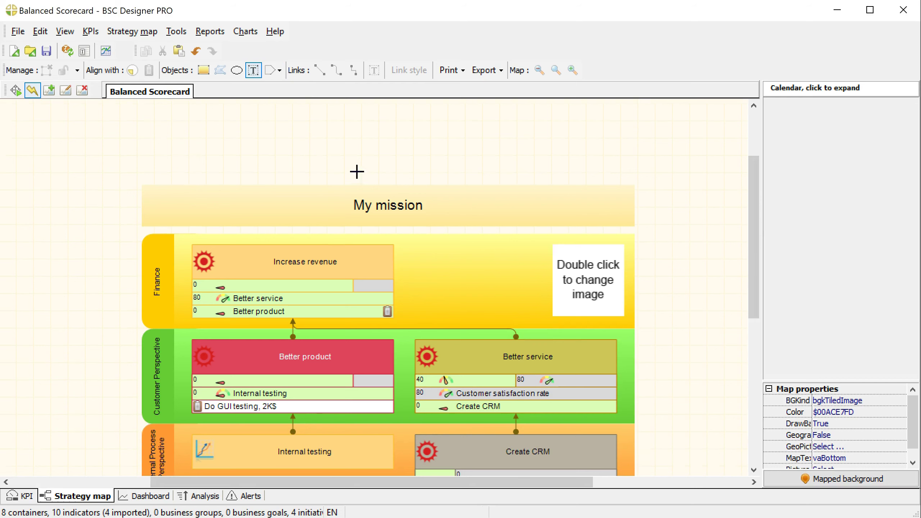
{"action": "left_click_drag", "start_coordinate": [408, 245], "coordinate": [526, 313]}
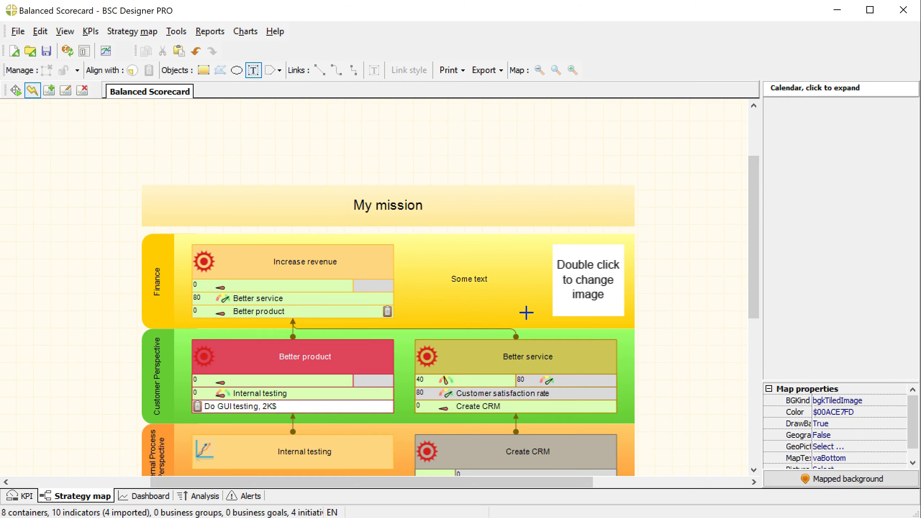